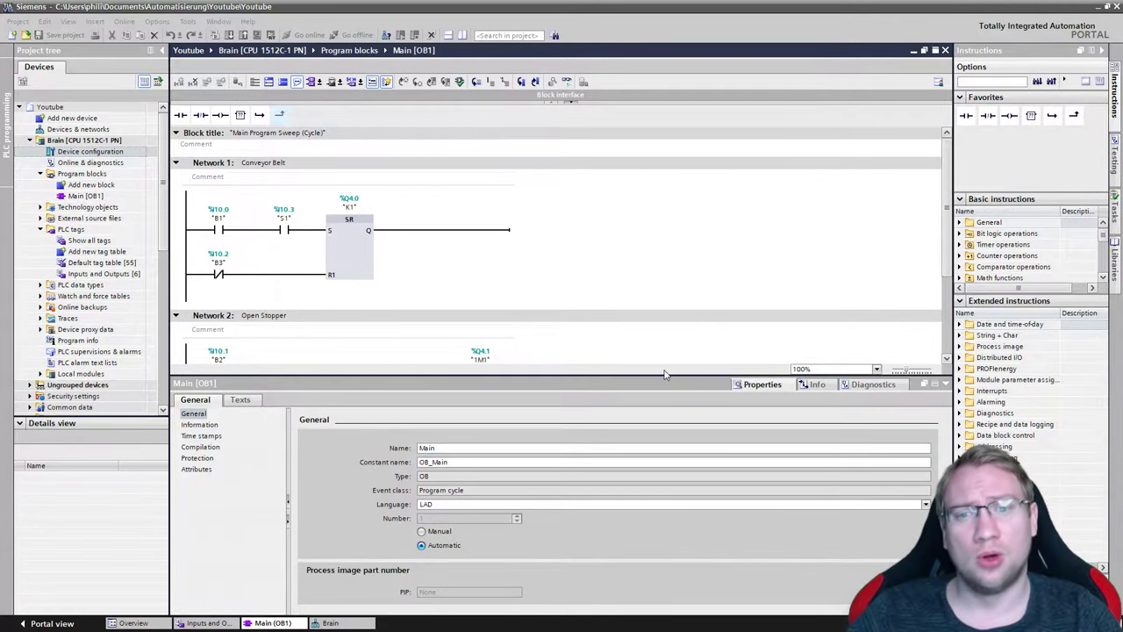
Step: Drag the editor/Properties splitter down so empty Network 3 shows below Open Stopper
{"action": "left_click_drag", "start_coordinate": [661, 374], "coordinate": [654, 477]}
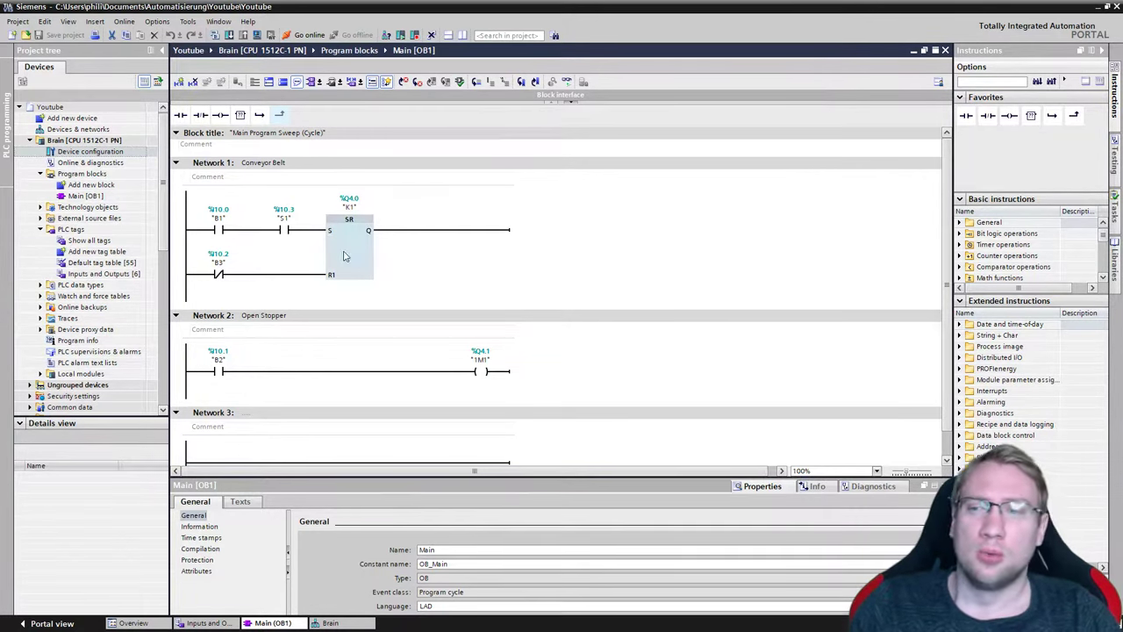
Step: Maximize the conveyor slide, slide the green part along the belt, and lower the 1M1 stopper
{"action": "key", "text": "alt+Tab"}
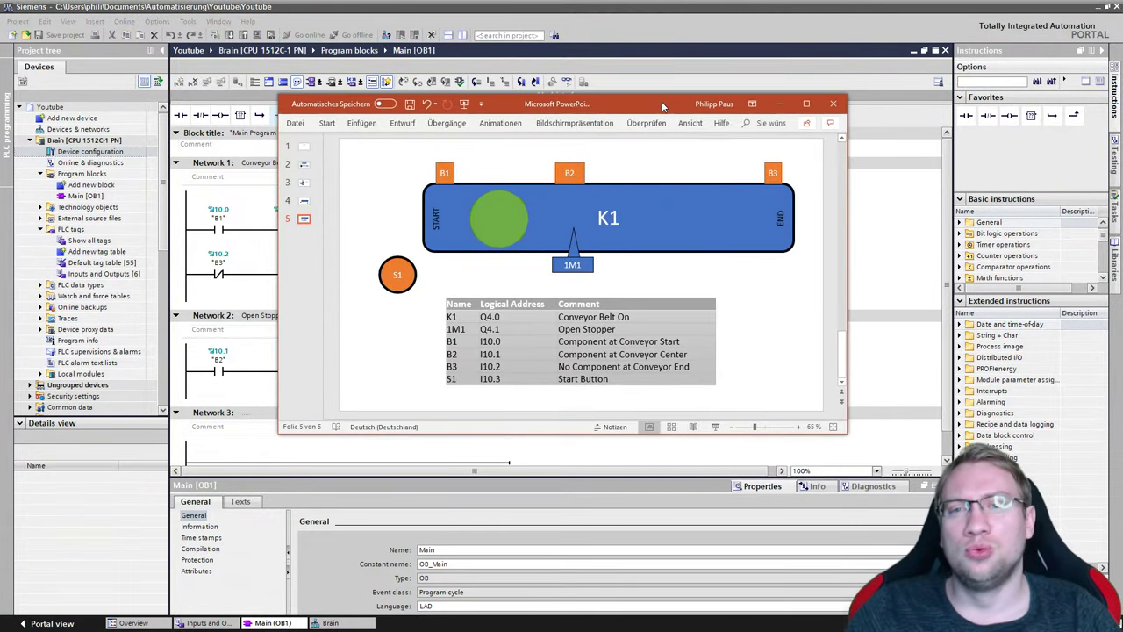
{"action": "double_click", "coordinate": [633, 169]}
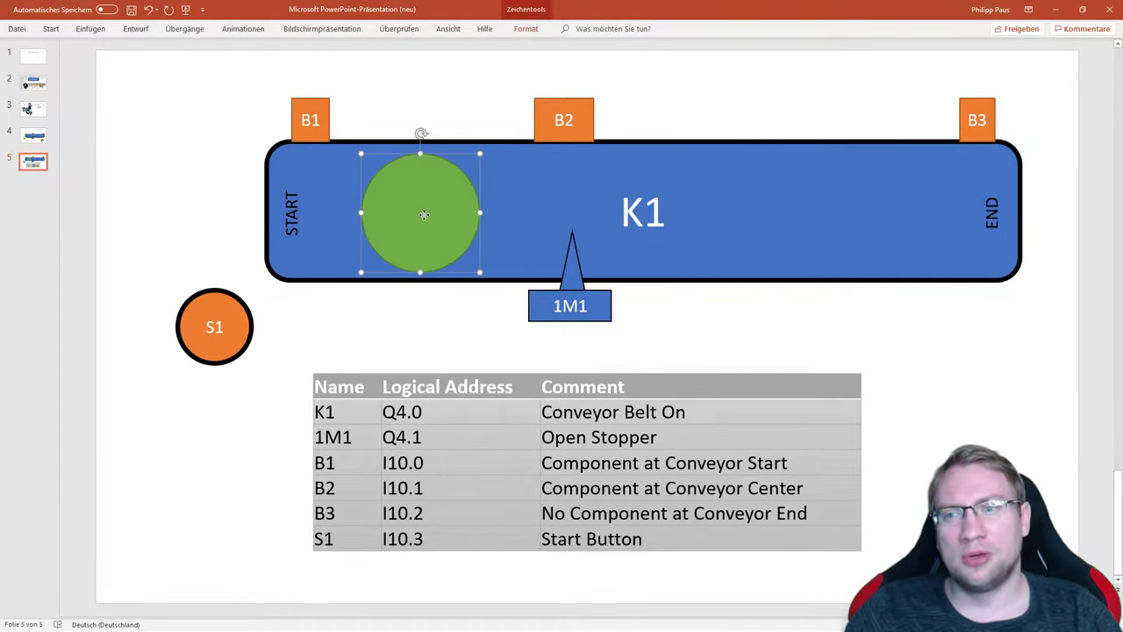
{"action": "left_click_drag", "start_coordinate": [431, 213], "coordinate": [341, 203]}
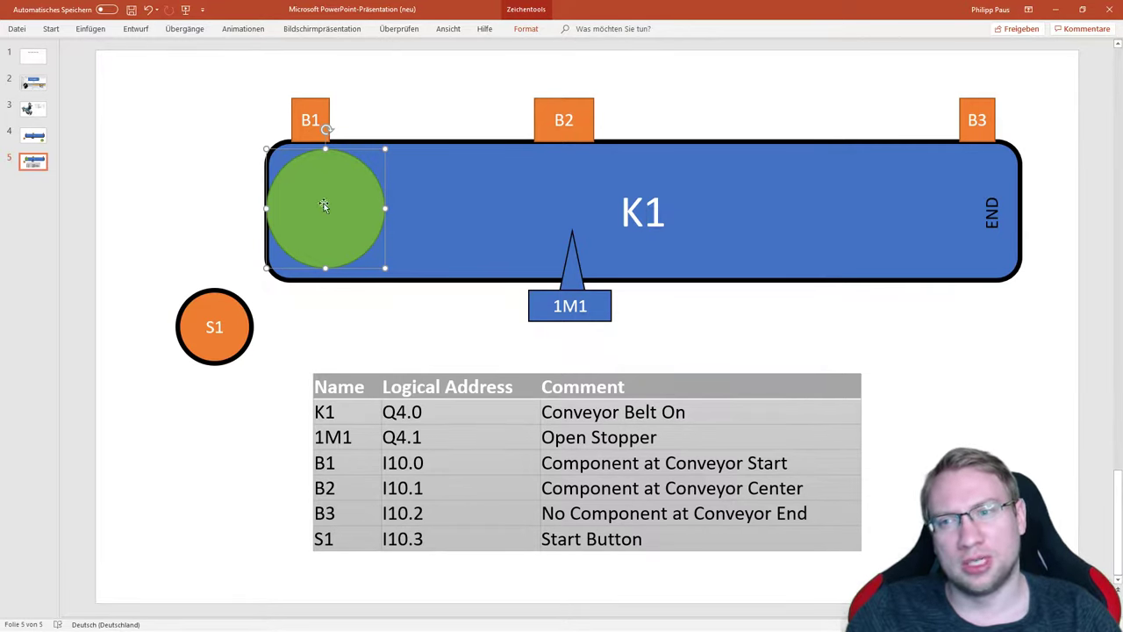
{"action": "left_click_drag", "start_coordinate": [324, 205], "coordinate": [499, 205]}
{"action": "left_click", "coordinate": [626, 325]}
{"action": "left_click", "coordinate": [590, 305]}
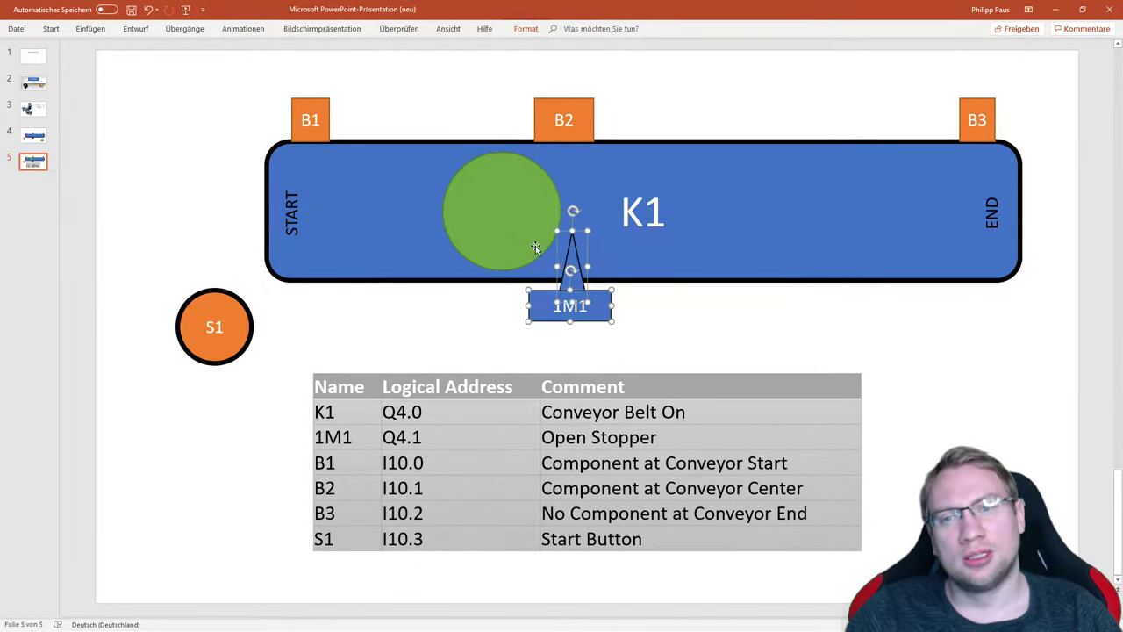
{"action": "left_click_drag", "start_coordinate": [572, 259], "coordinate": [577, 309]}
Step: Move the green part past sensor B2, raise the 1M1 stopper, and reach END under B3
{"action": "left_click_drag", "start_coordinate": [523, 211], "coordinate": [696, 213]}
{"action": "left_click_drag", "start_coordinate": [921, 434], "coordinate": [520, 249]}
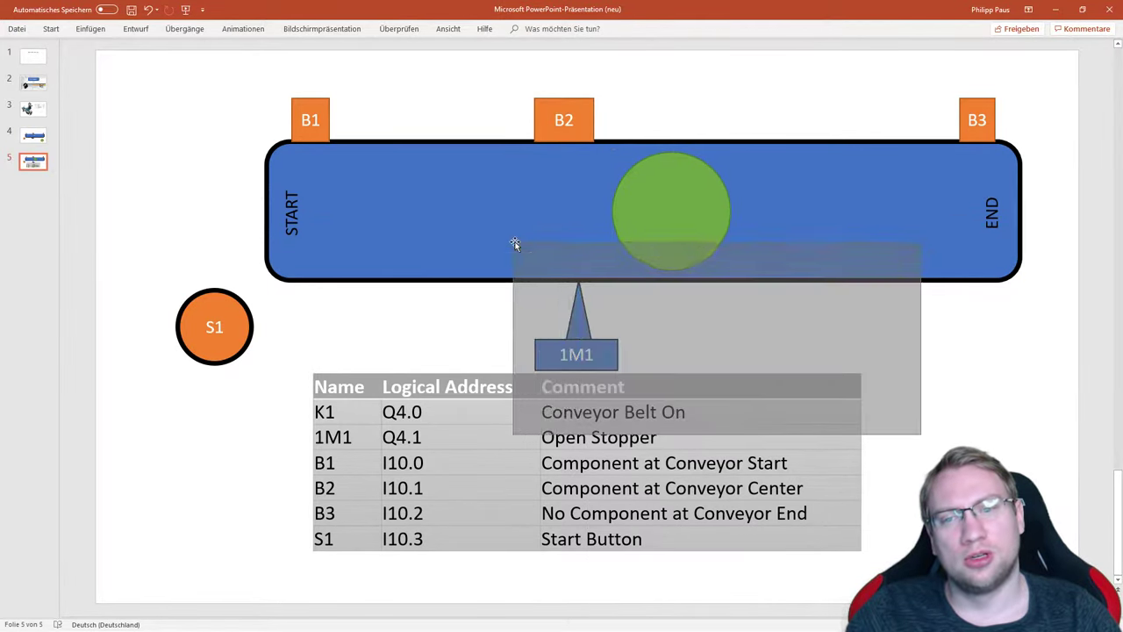
{"action": "left_click_drag", "start_coordinate": [576, 325], "coordinate": [569, 264]}
{"action": "left_click_drag", "start_coordinate": [684, 208], "coordinate": [960, 213]}
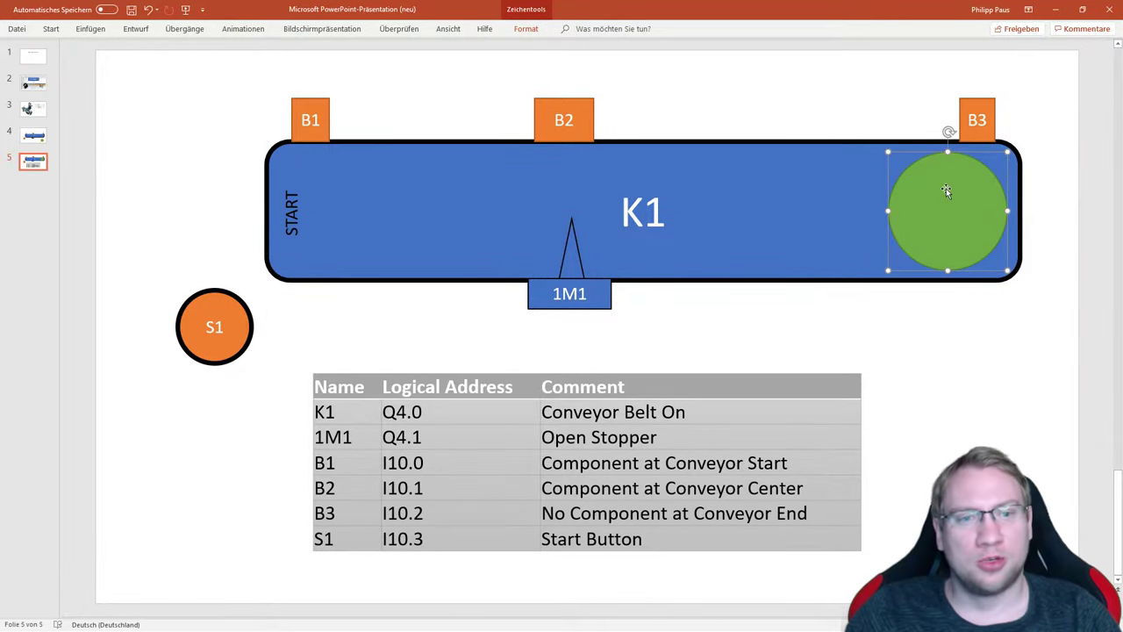
{"action": "mouse_move", "coordinate": [946, 187]}
{"action": "left_mouse_down"}
{"action": "mouse_move", "coordinate": [975, 378]}
{"action": "mouse_move", "coordinate": [760, 302]}
{"action": "mouse_move", "coordinate": [306, 232]}
{"action": "mouse_move", "coordinate": [342, 208]}
{"action": "left_mouse_up"}
Step: Return the green part to the belt start under B1
{"action": "mouse_move", "coordinate": [152, 249]}
{"action": "left_mouse_down"}
{"action": "mouse_move", "coordinate": [223, 371]}
{"action": "mouse_move", "coordinate": [256, 388]}
{"action": "left_mouse_up"}
{"action": "left_click", "coordinate": [298, 351]}
{"action": "left_click_drag", "start_coordinate": [336, 219], "coordinate": [343, 218]}
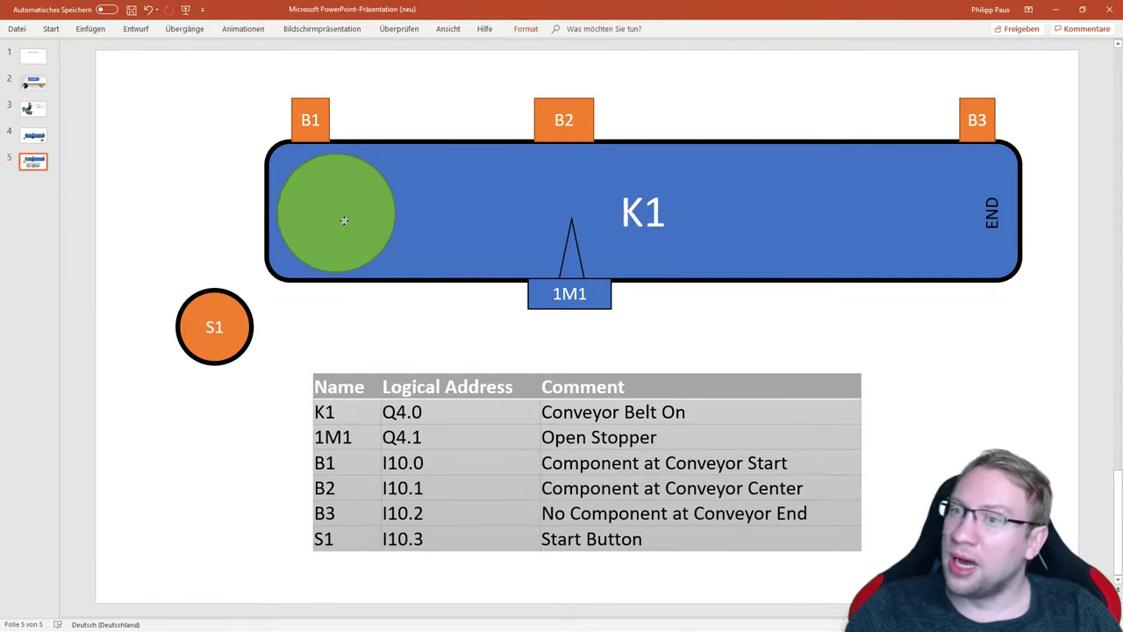
{"action": "left_click", "coordinate": [366, 305]}
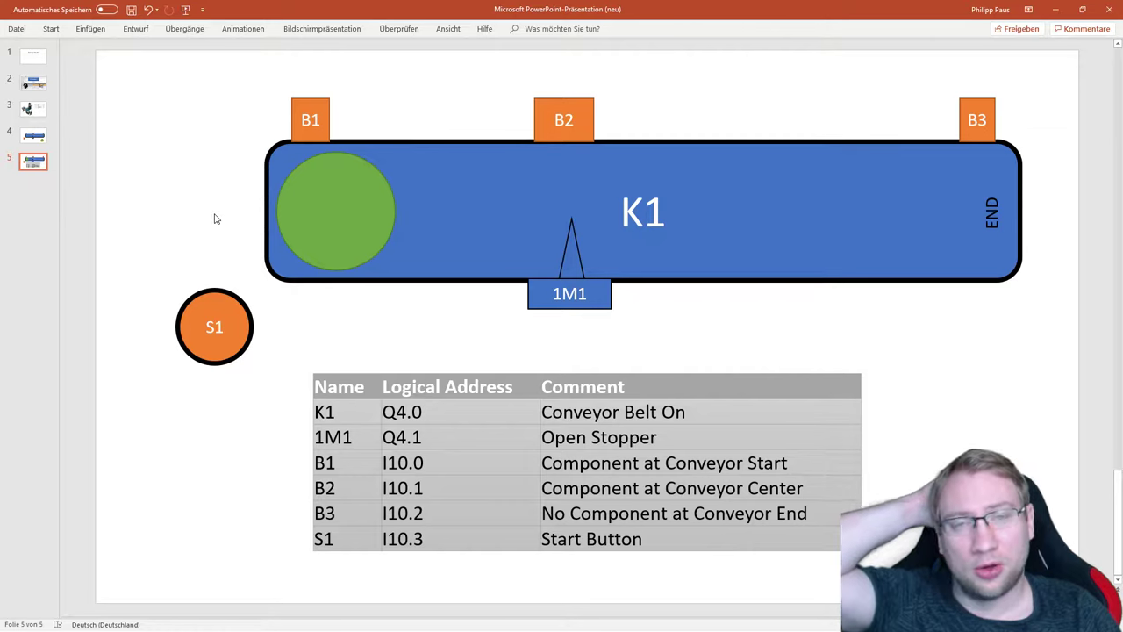
Step: Draw a yellow-styled sun shape in the slide's top-left corner
{"action": "left_click", "coordinate": [89, 30]}
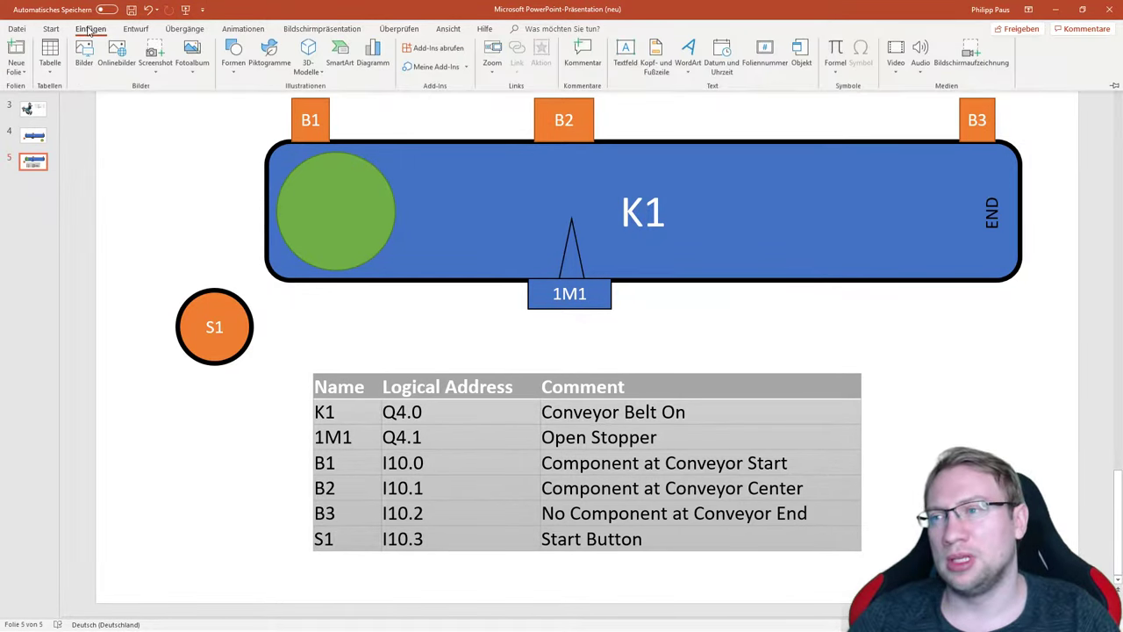
{"action": "left_click", "coordinate": [235, 81]}
{"action": "left_click", "coordinate": [220, 105]}
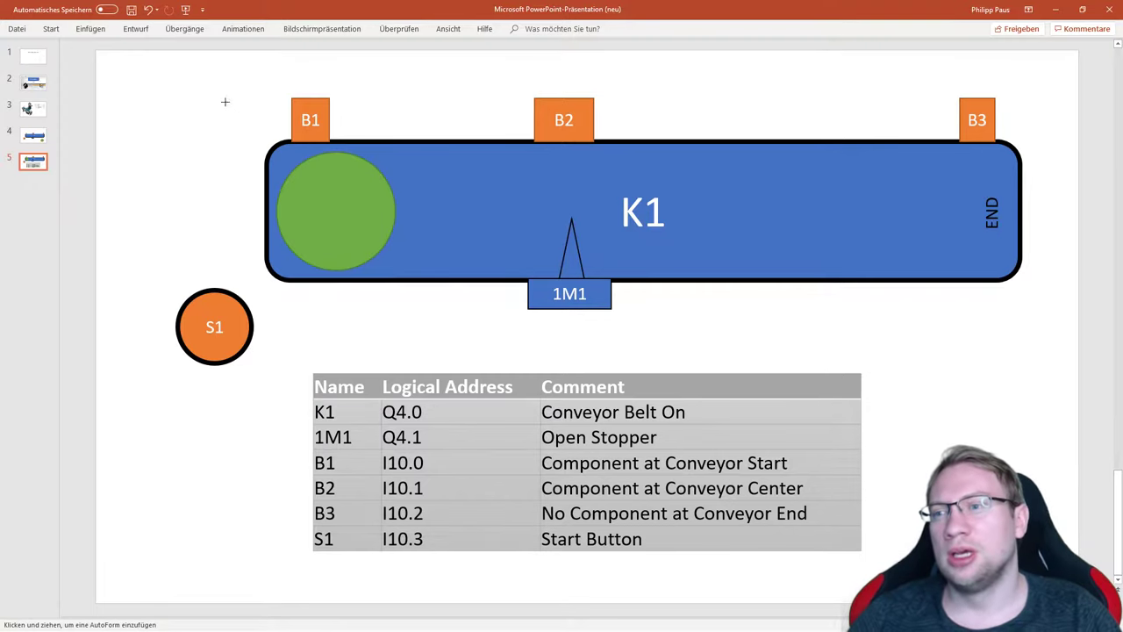
{"action": "left_click_drag", "start_coordinate": [119, 76], "coordinate": [248, 205]}
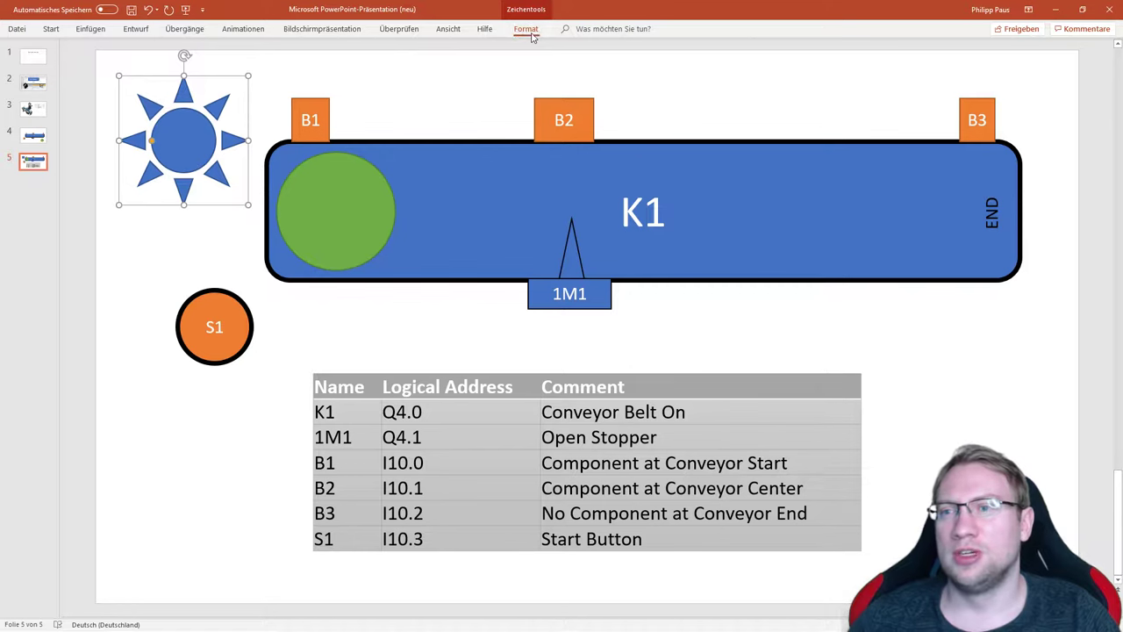
{"action": "left_click", "coordinate": [526, 29]}
{"action": "left_click", "coordinate": [350, 63]}
{"action": "left_click", "coordinate": [423, 72]}
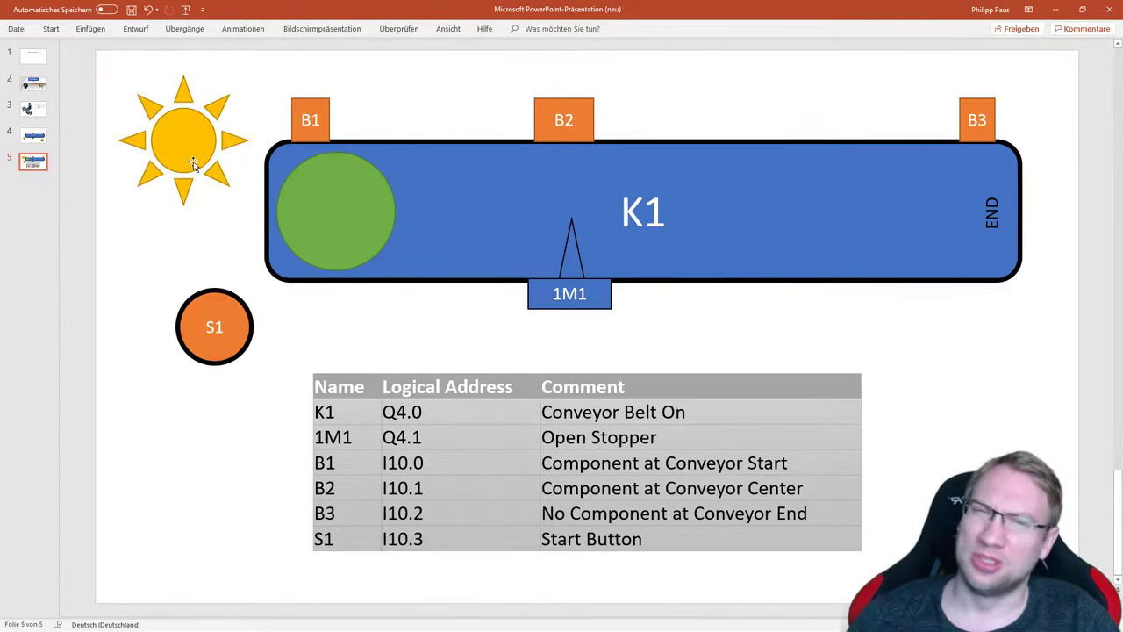
Step: Label the sun shape 'P1'
{"action": "left_click", "coordinate": [193, 164]}
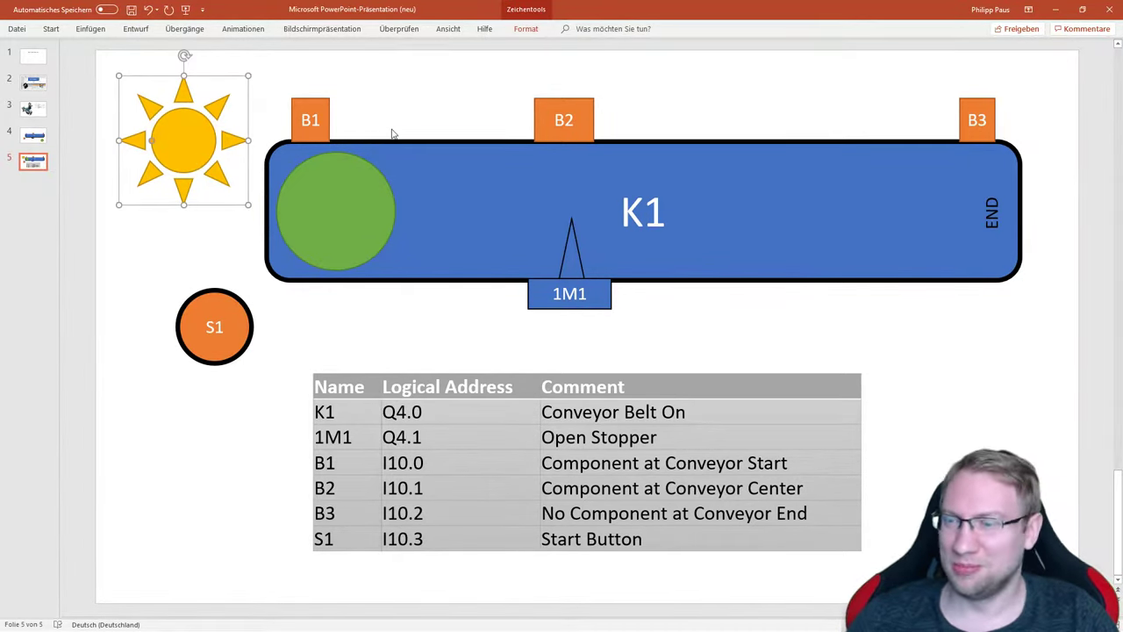
{"action": "type", "text": "P1"}
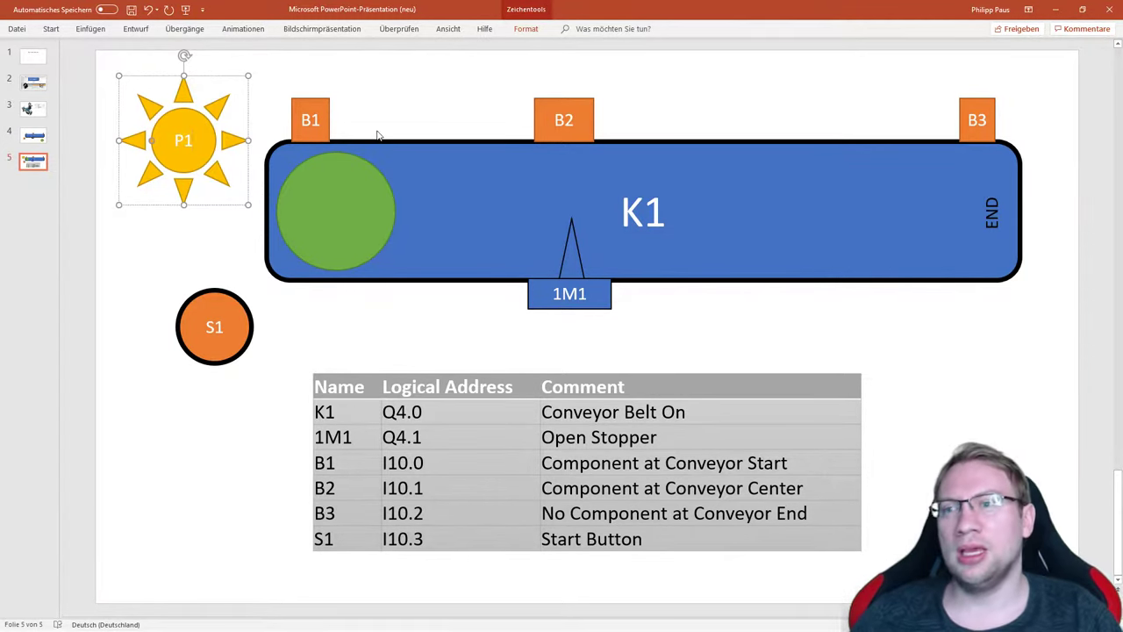
{"action": "left_click", "coordinate": [235, 132]}
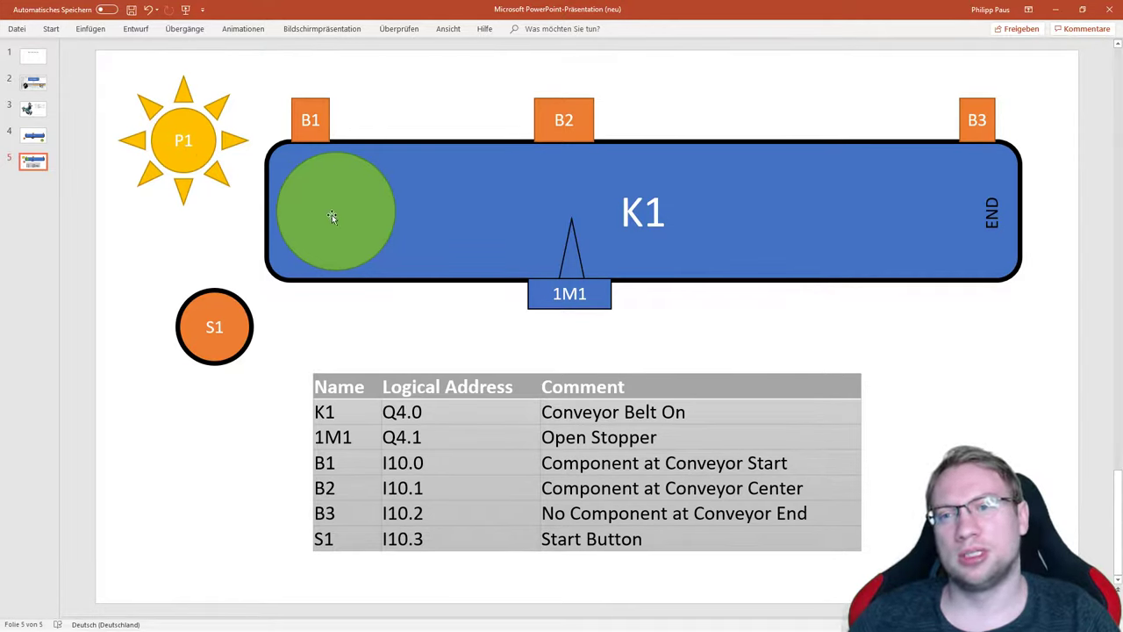
Step: Move the green part from the belt start toward B2 and lower the 1M1 stopper
{"action": "left_click_drag", "start_coordinate": [343, 219], "coordinate": [425, 345]}
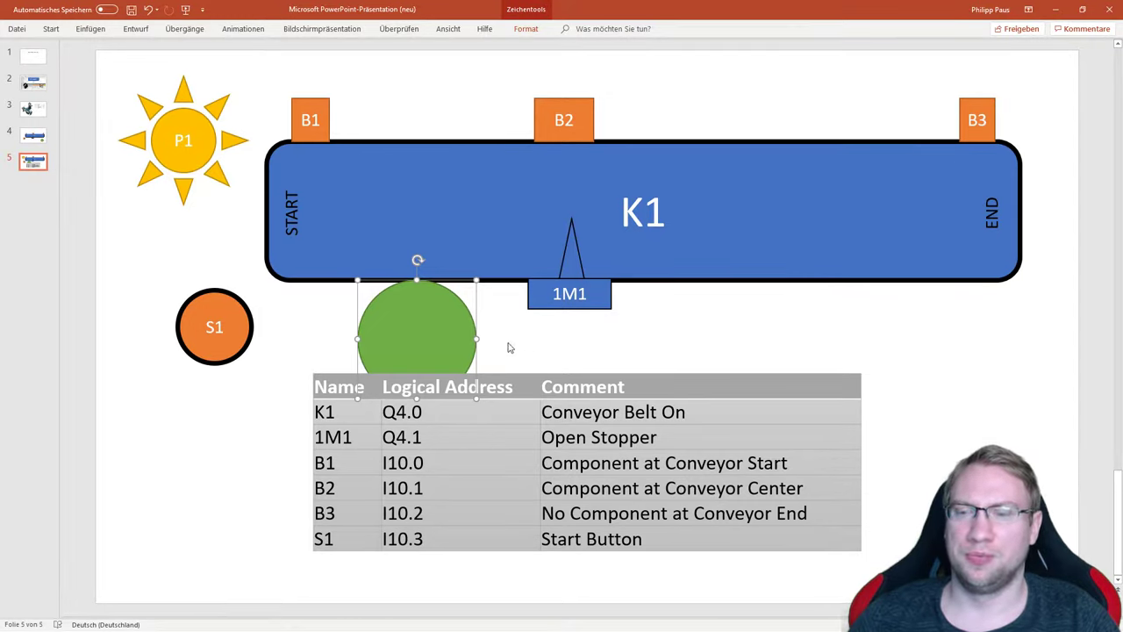
{"action": "left_click_drag", "start_coordinate": [411, 328], "coordinate": [319, 200]}
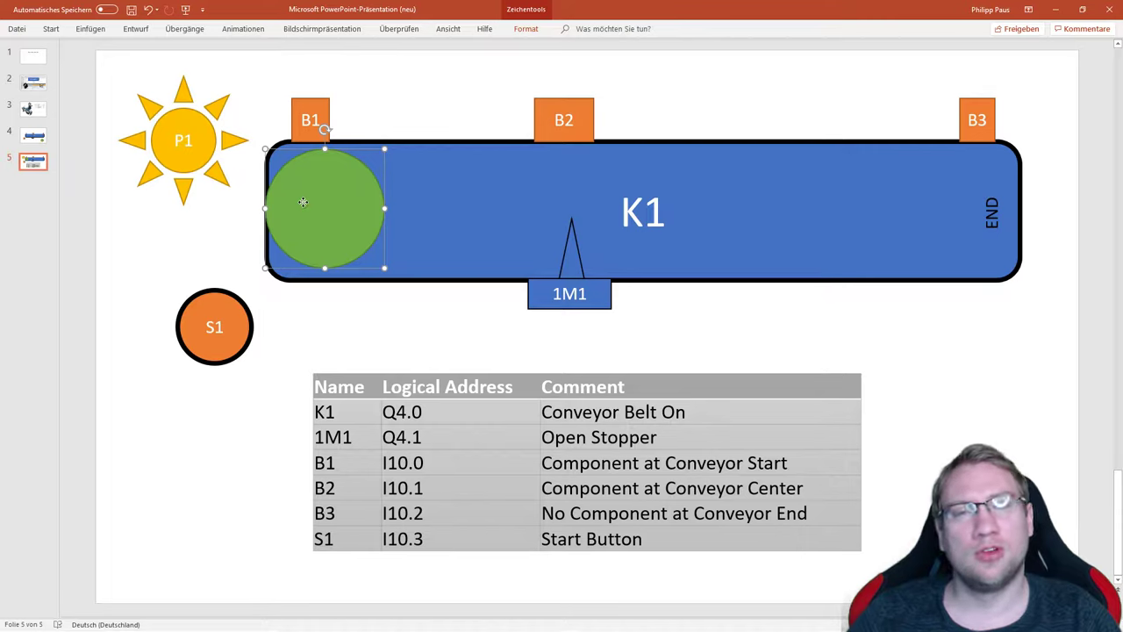
{"action": "left_click_drag", "start_coordinate": [302, 202], "coordinate": [437, 205]}
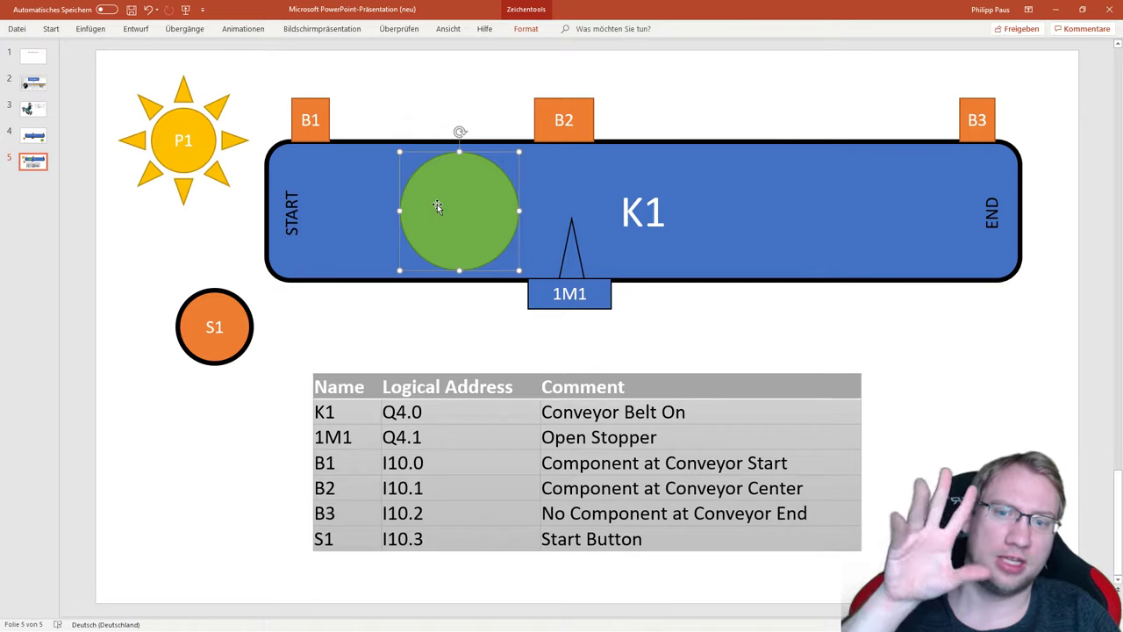
{"action": "left_click_drag", "start_coordinate": [653, 335], "coordinate": [500, 195]}
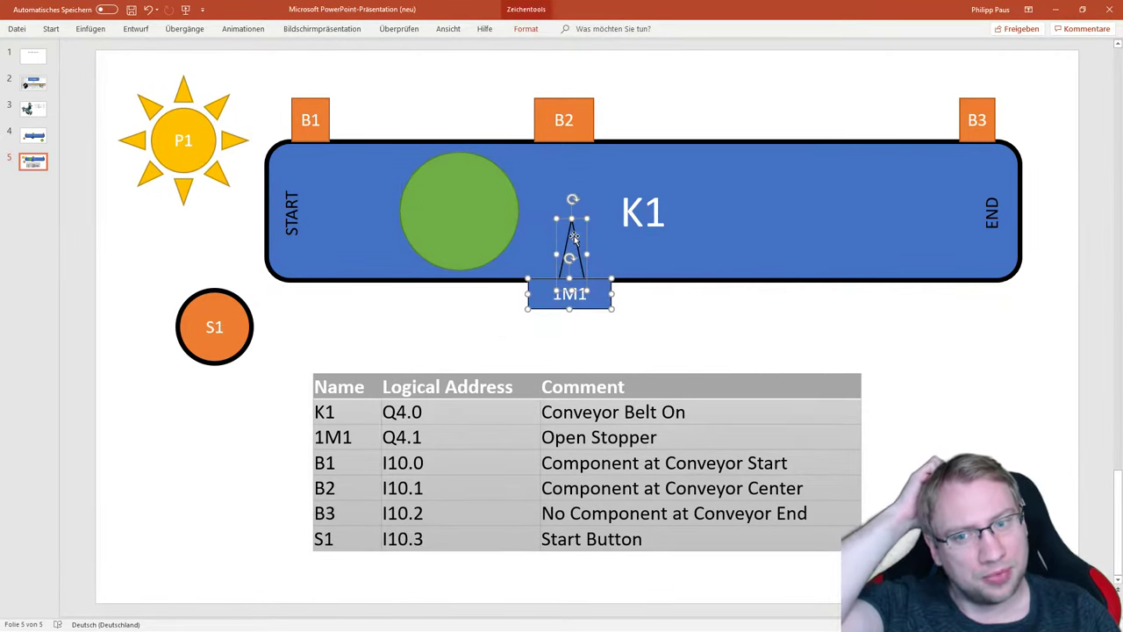
{"action": "left_click_drag", "start_coordinate": [571, 251], "coordinate": [571, 302]}
Step: Move the green part to END under B3 and raise the 1M1 stopper again
{"action": "left_click", "coordinate": [477, 219]}
{"action": "left_click_drag", "start_coordinate": [476, 219], "coordinate": [970, 221]}
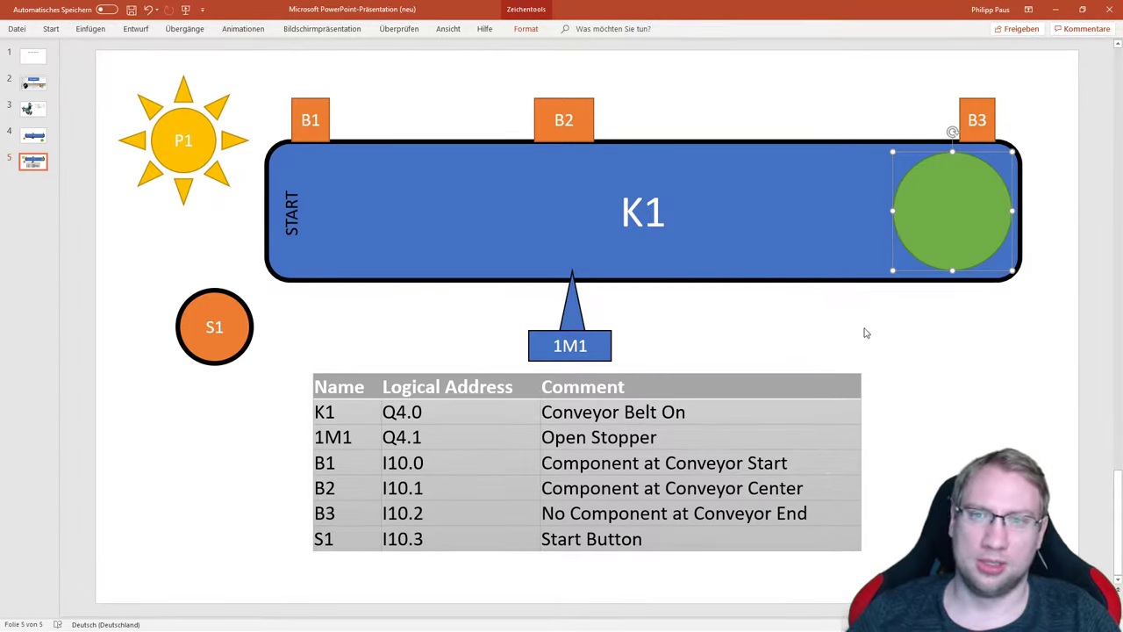
{"action": "left_click_drag", "start_coordinate": [895, 433], "coordinate": [491, 268]}
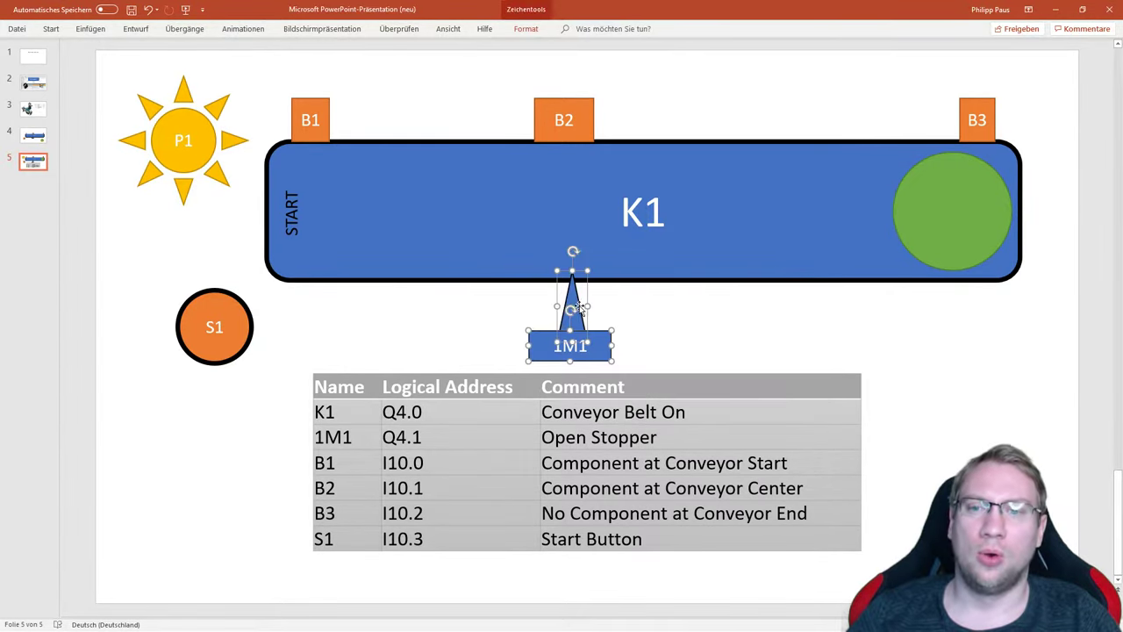
{"action": "left_click_drag", "start_coordinate": [569, 290], "coordinate": [561, 249]}
{"action": "left_click", "coordinate": [676, 313]}
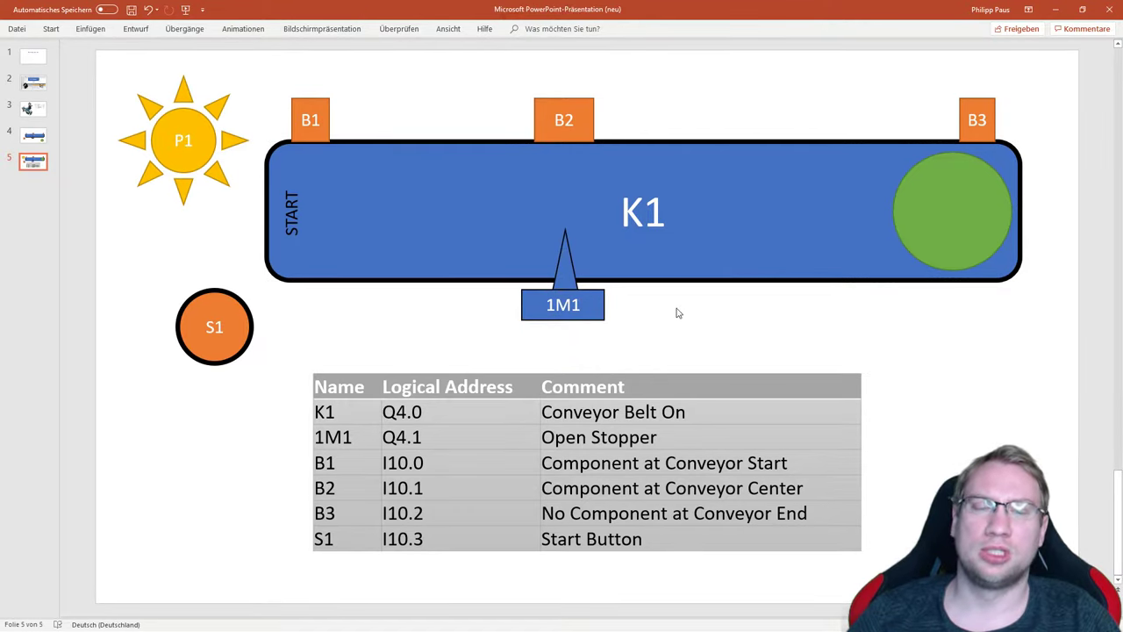
Step: Save the presentation and bring the green part back under B1
{"action": "left_click_drag", "start_coordinate": [935, 217], "coordinate": [250, 387]}
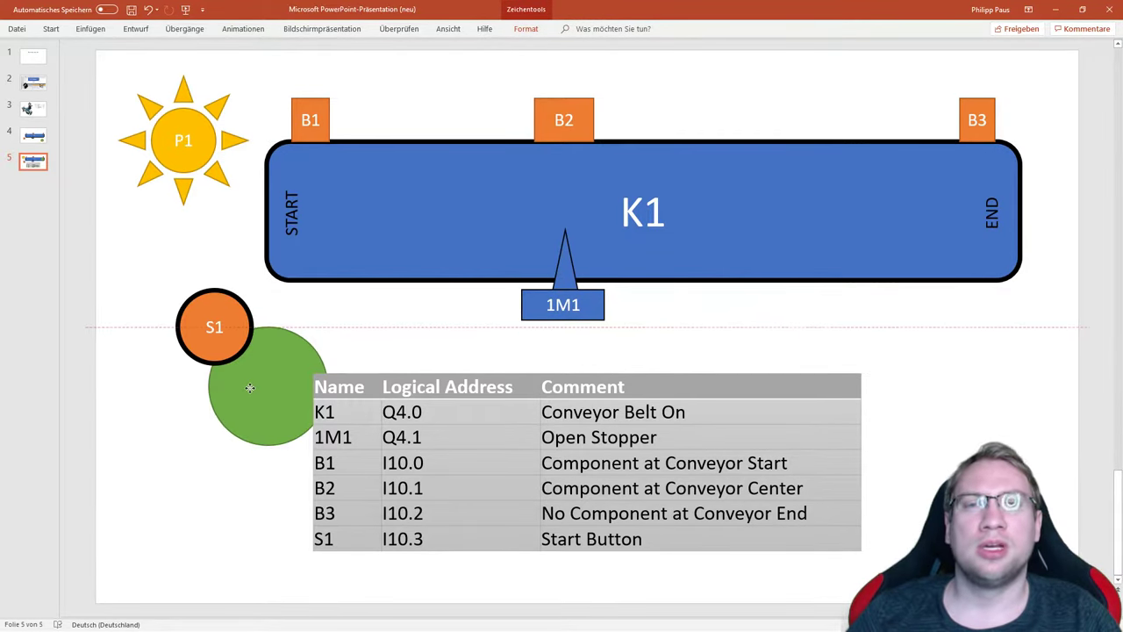
{"action": "mouse_move", "coordinate": [251, 389]}
{"action": "left_mouse_down"}
{"action": "mouse_move", "coordinate": [304, 210]}
{"action": "mouse_move", "coordinate": [936, 216]}
{"action": "left_mouse_up"}
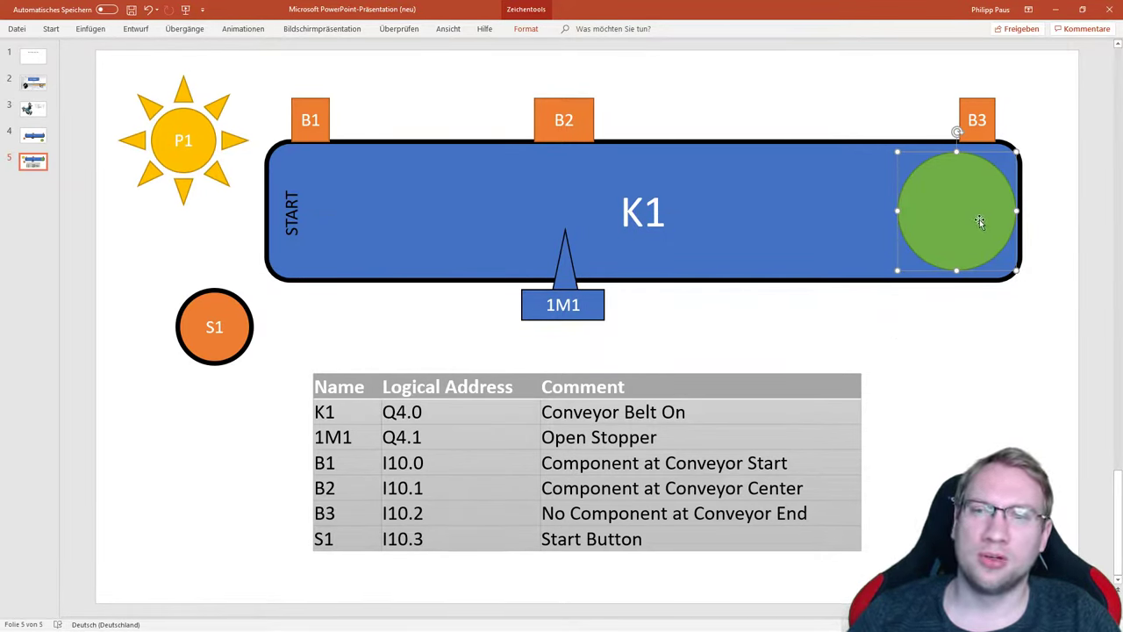
{"action": "mouse_move", "coordinate": [981, 220]}
{"action": "left_mouse_down"}
{"action": "mouse_move", "coordinate": [339, 212]}
{"action": "mouse_move", "coordinate": [869, 205]}
{"action": "mouse_move", "coordinate": [970, 216]}
{"action": "left_mouse_up"}
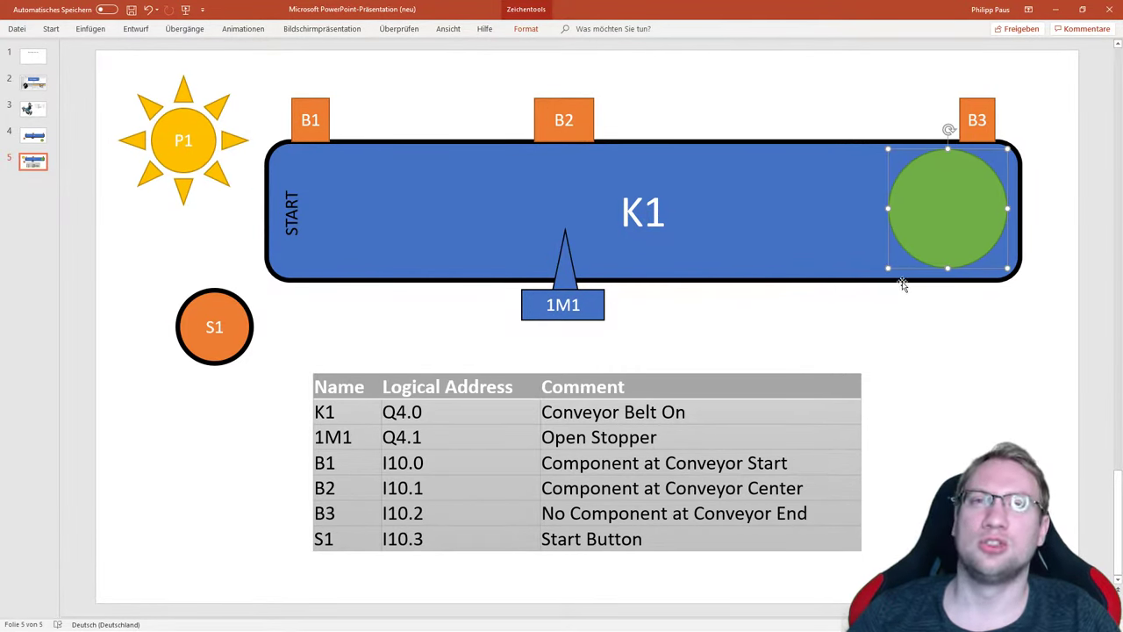
{"action": "left_click", "coordinate": [131, 11]}
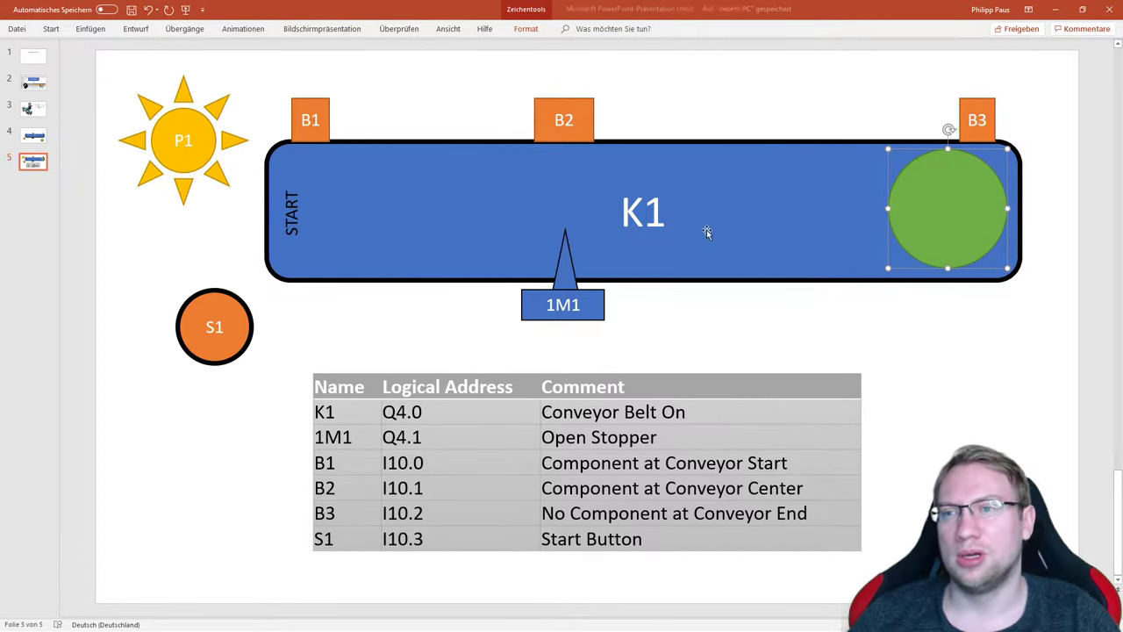
{"action": "mouse_move", "coordinate": [952, 215]}
{"action": "left_mouse_down"}
{"action": "mouse_move", "coordinate": [330, 217]}
{"action": "mouse_move", "coordinate": [340, 209]}
{"action": "left_mouse_up"}
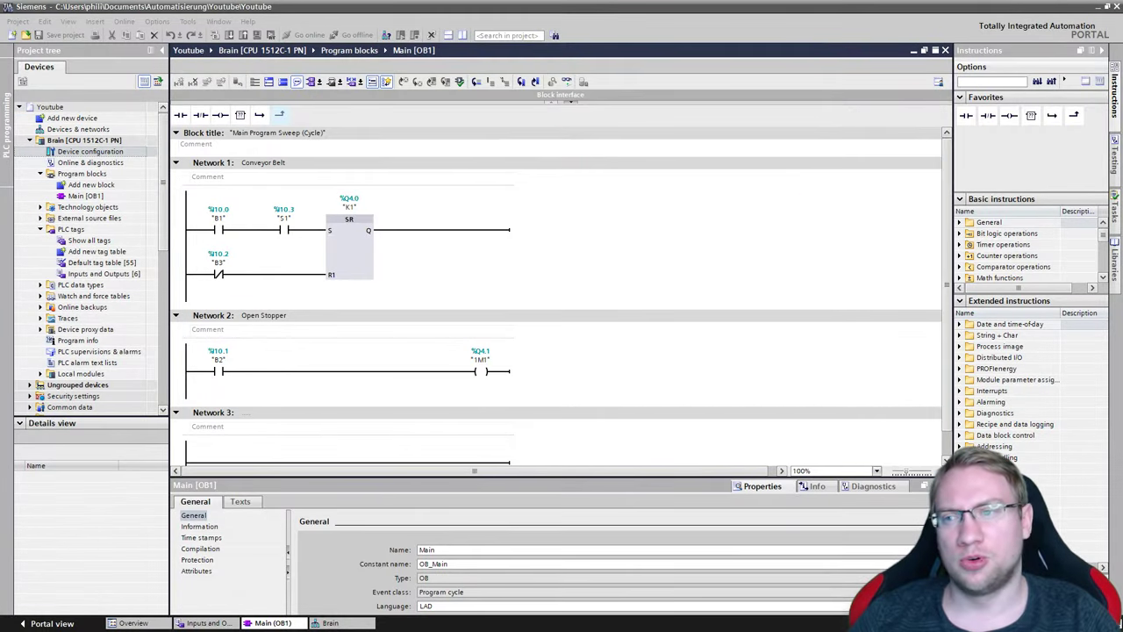
Step: Add a table row for P1 at Q4.2 with comment 'Indicator LED'
{"action": "left_click", "coordinate": [474, 273]}
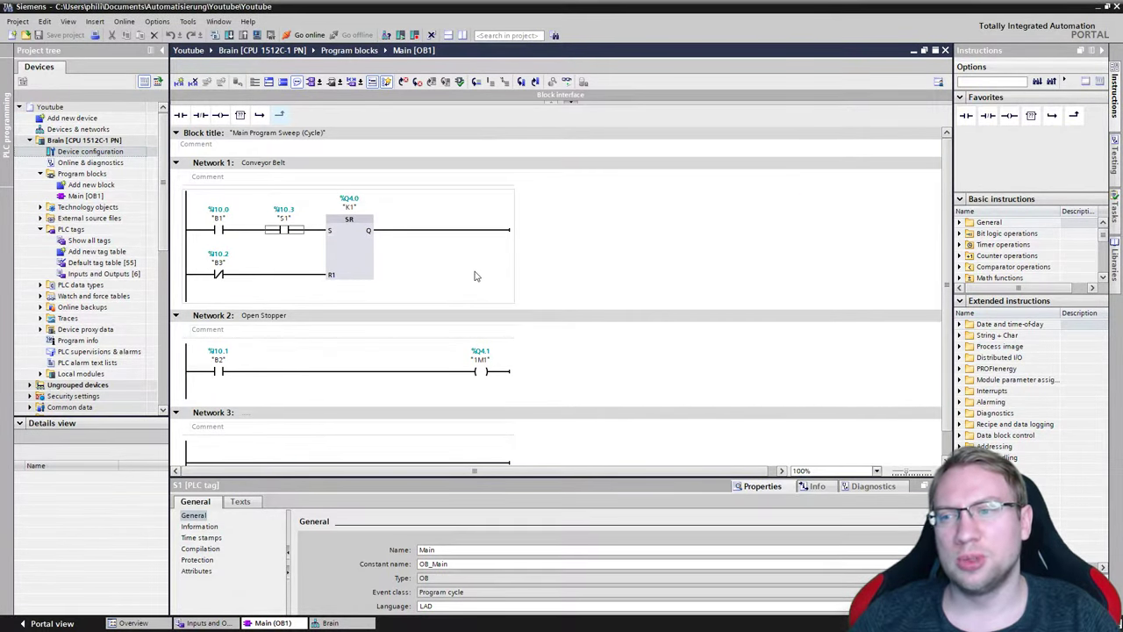
{"action": "left_click", "coordinate": [103, 274]}
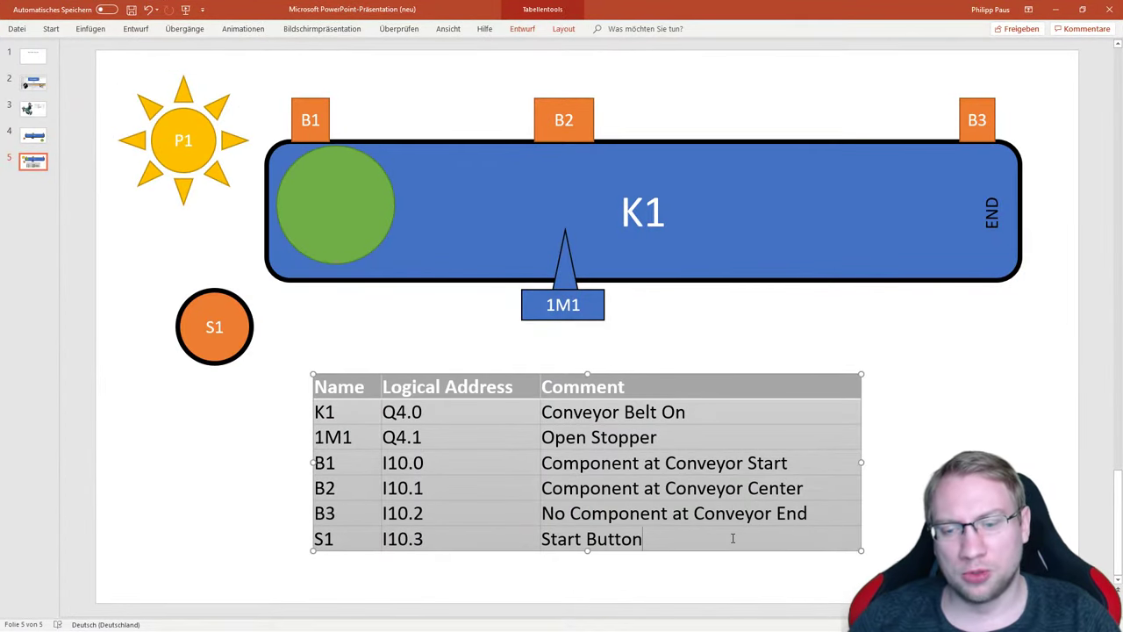
{"action": "key", "text": "Tab"}
{"action": "type", "text": "P1 "}
{"action": "type", "text": "Q4.2"}
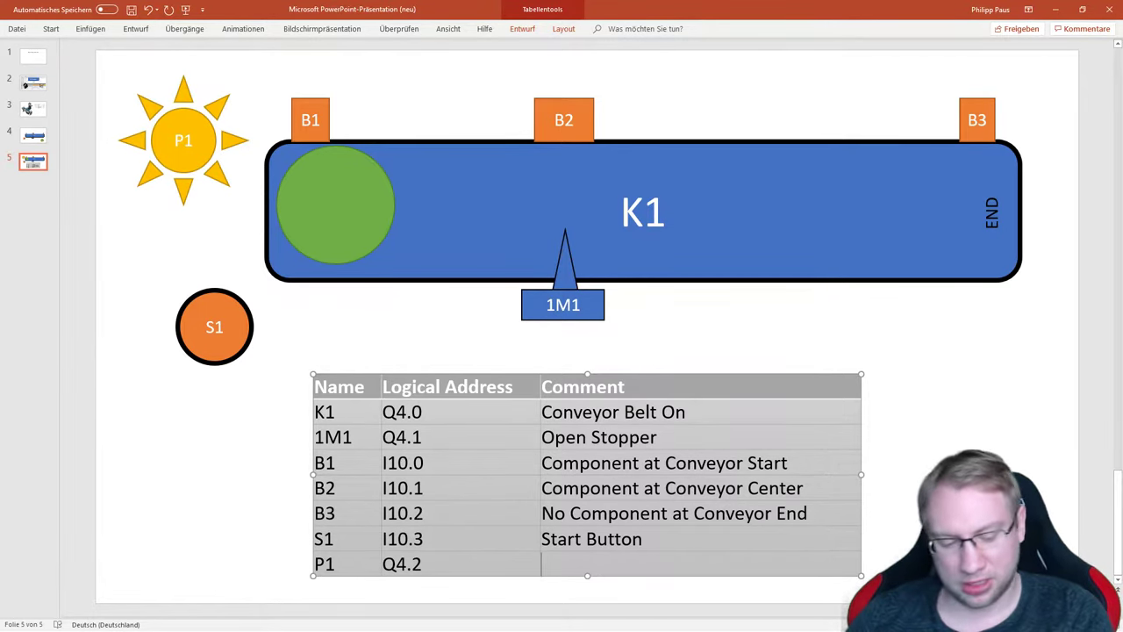
{"action": "type", "text": "Indicator LED"}
{"action": "key", "text": "Return"}
{"action": "key", "text": "BackSpace"}
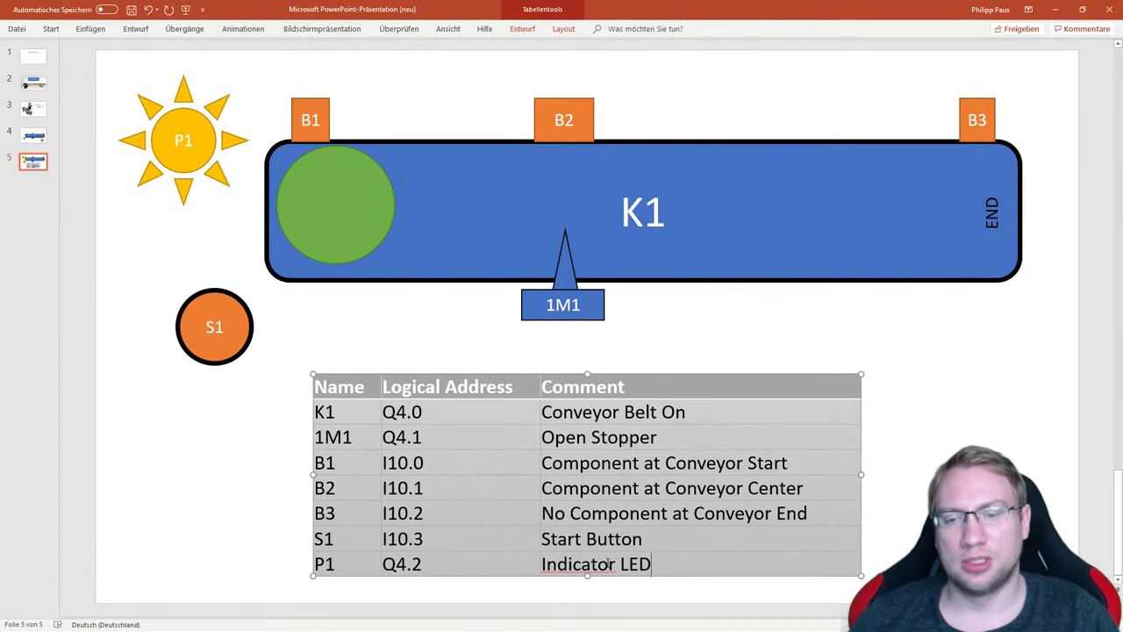
Step: Ignore the spelling flag on 'Indicator' in the comment
{"action": "right_click", "coordinate": [601, 567]}
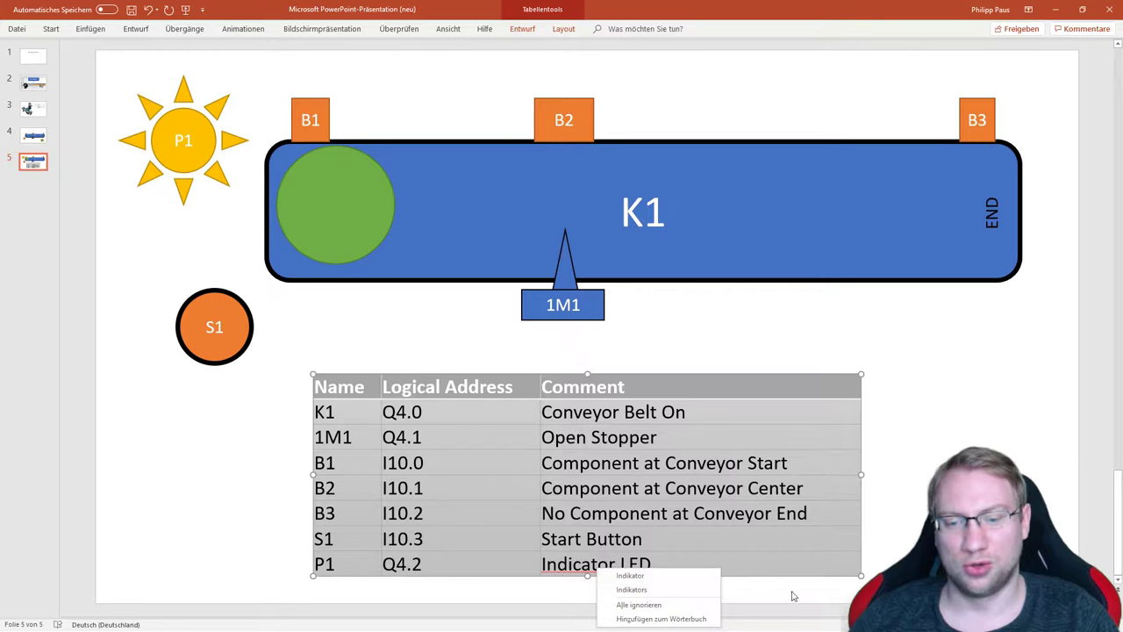
{"action": "key", "text": "Escape"}
{"action": "right_click", "coordinate": [597, 568]}
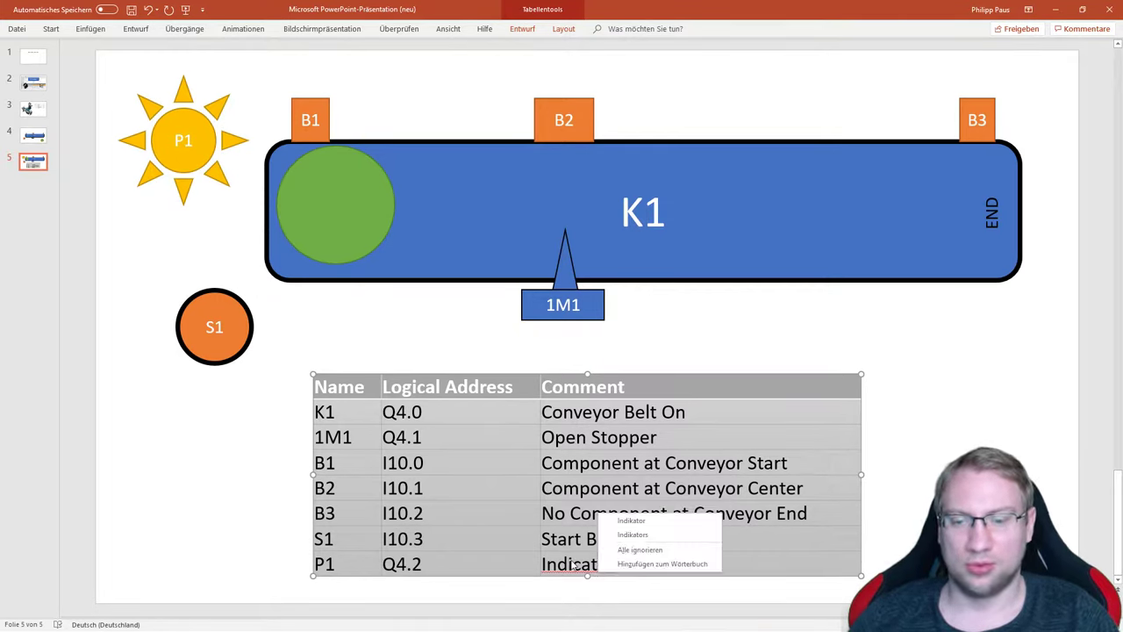
{"action": "left_click", "coordinate": [621, 547]}
{"action": "left_click", "coordinate": [925, 439]}
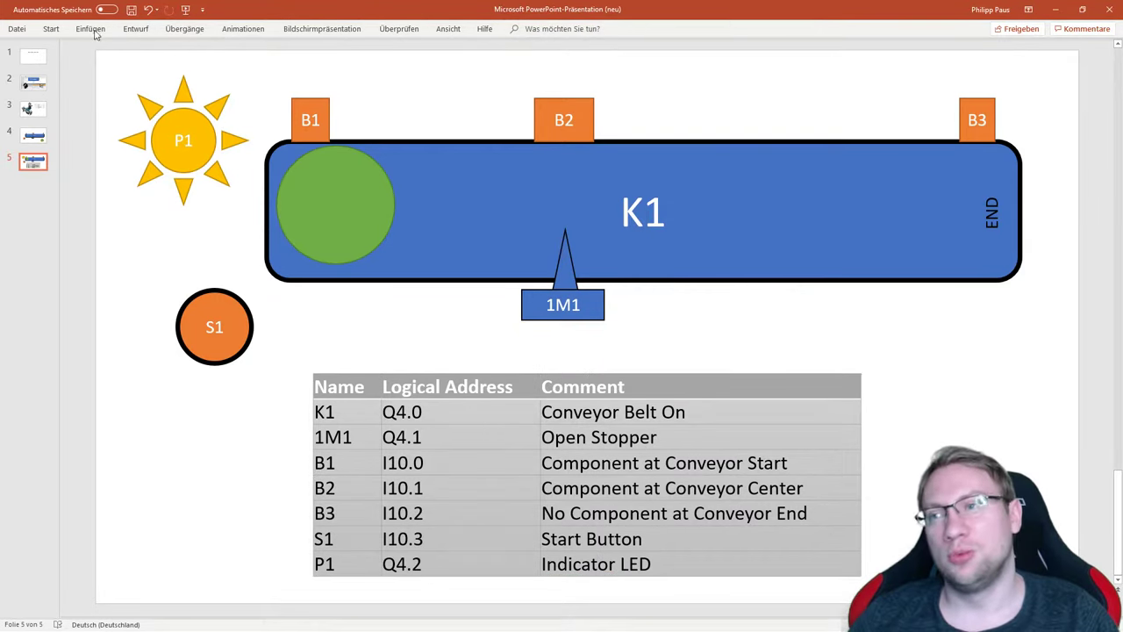
Step: Add tag P1 at address %Q4.2 in the Inputs and Outputs tag table
{"action": "key", "text": "alt+Tab"}
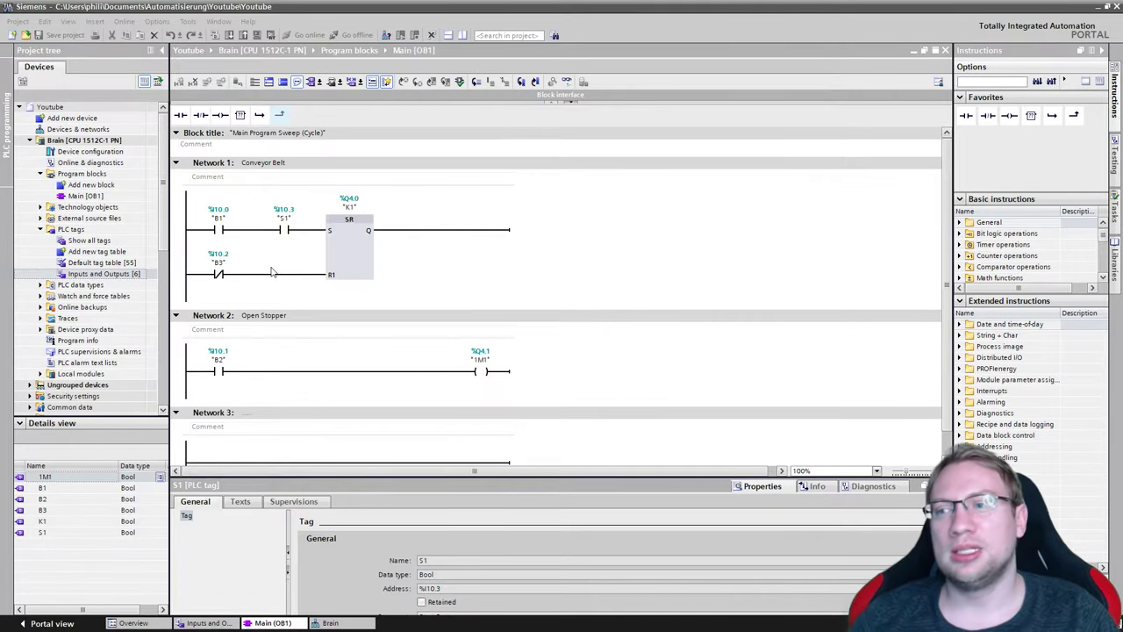
{"action": "double_click", "coordinate": [84, 274]}
{"action": "left_click", "coordinate": [231, 186]}
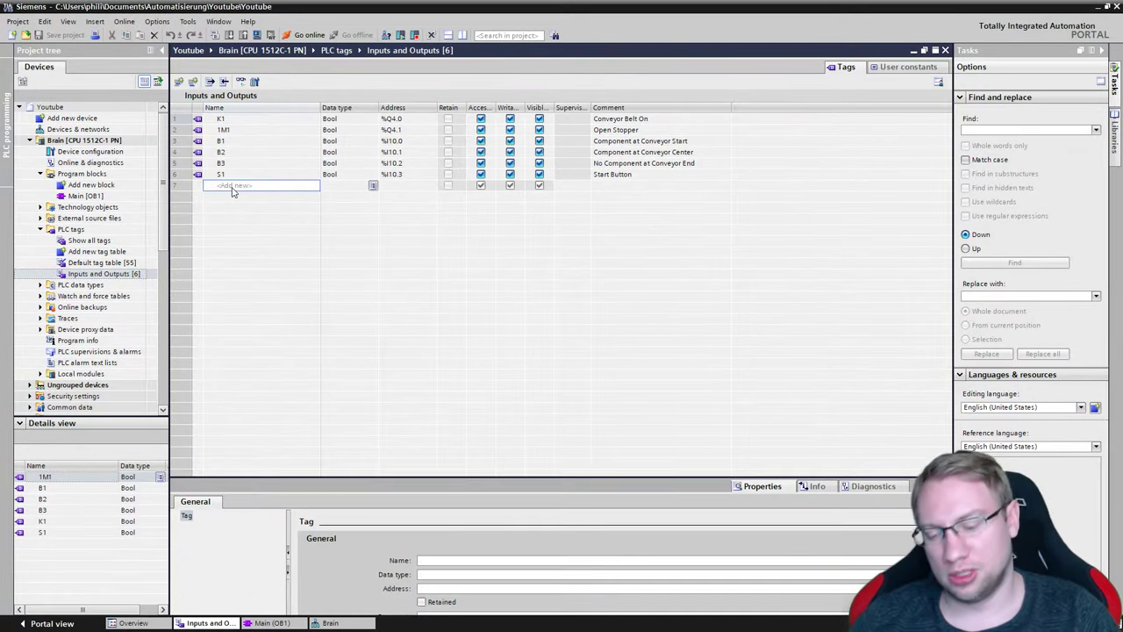
{"action": "type", "text": "P1"}
{"action": "key", "text": "Tab"}
{"action": "key", "text": "Tab"}
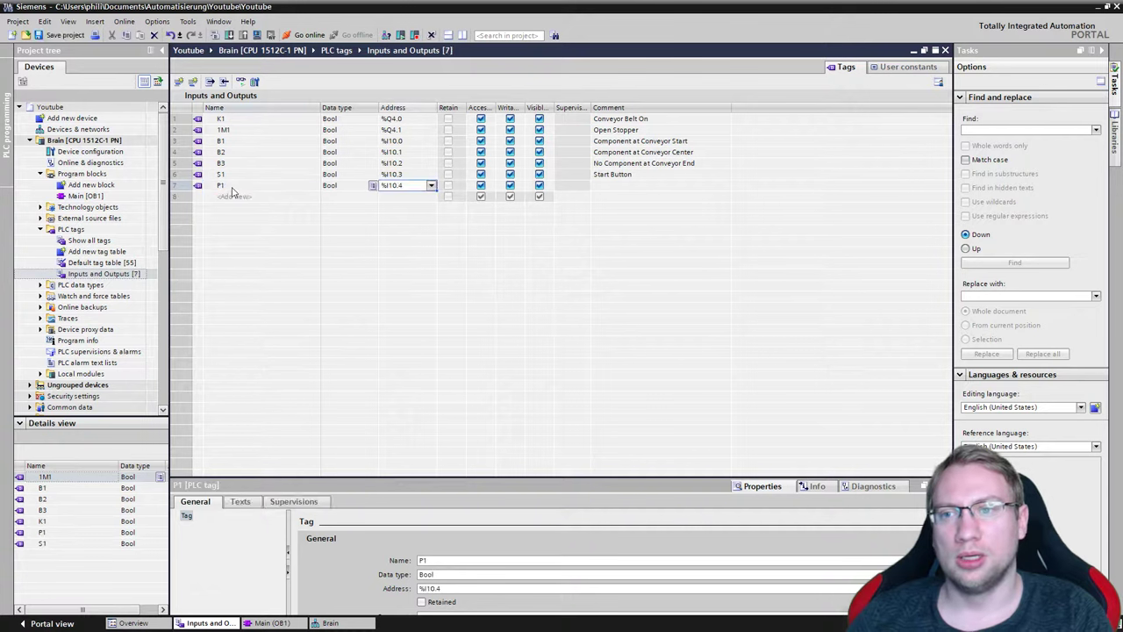
{"action": "type", "text": "Q"}
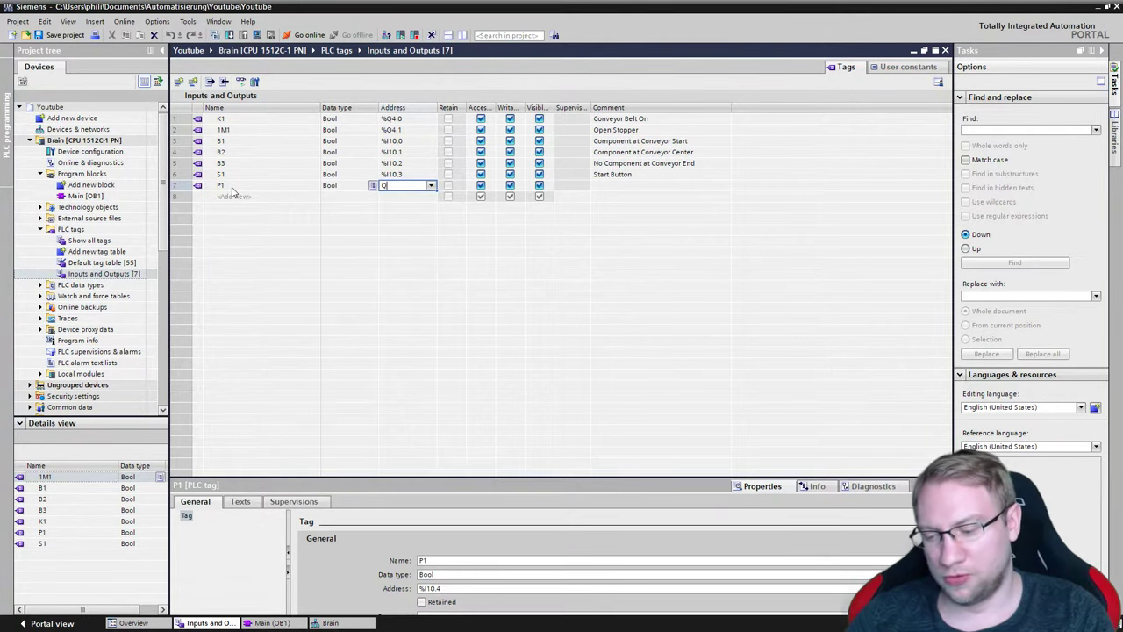
{"action": "type", "text": "4.2"}
{"action": "key", "text": "Return"}
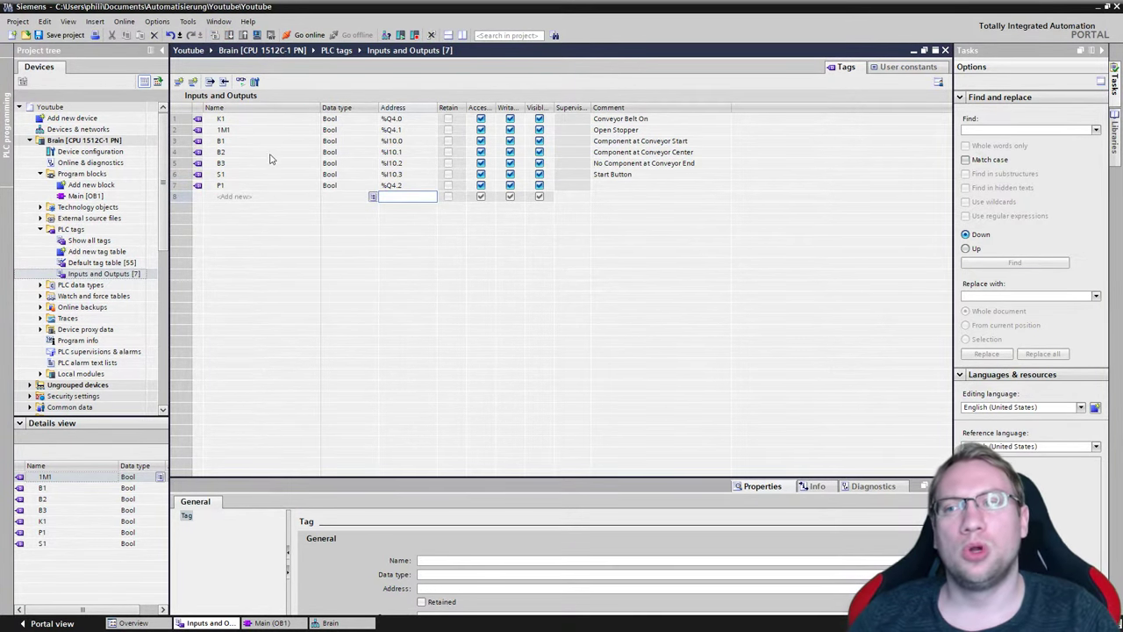
Step: Comment P1 as 'Indicator LED' and save the project
{"action": "left_click", "coordinate": [603, 186]}
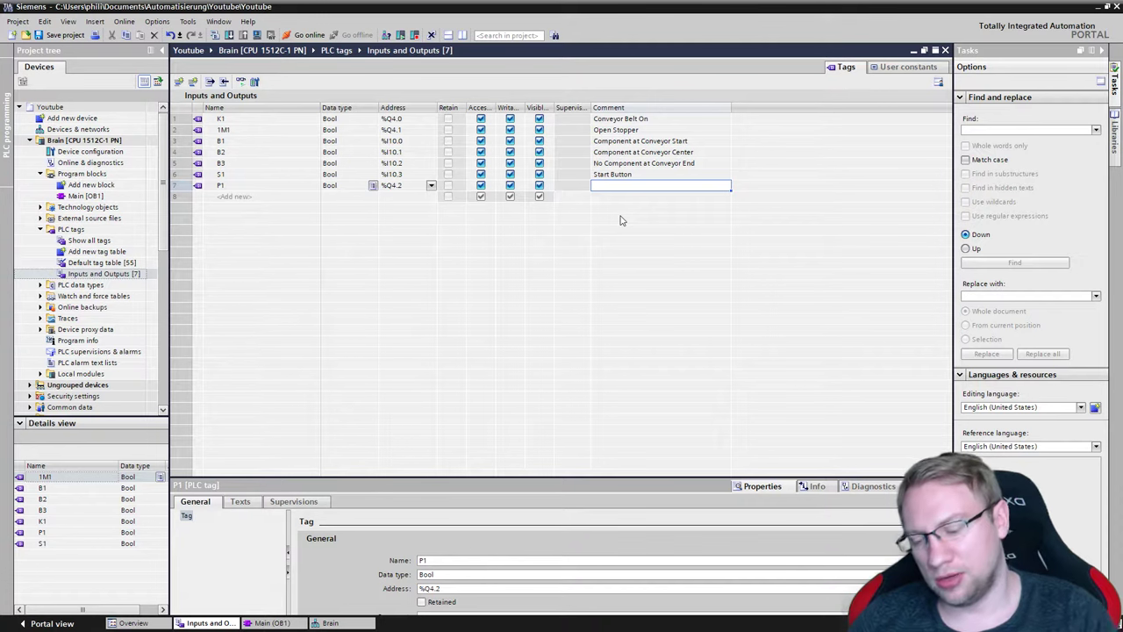
{"action": "type", "text": "Indicator LED"}
{"action": "key", "text": "Return"}
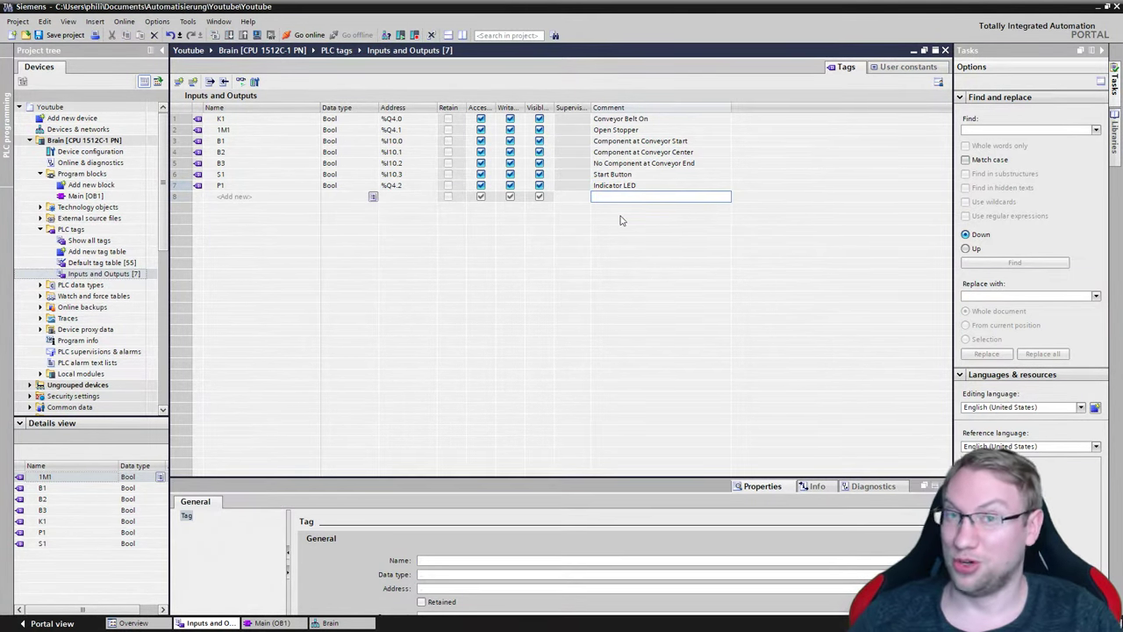
{"action": "key", "text": "ctrl+s"}
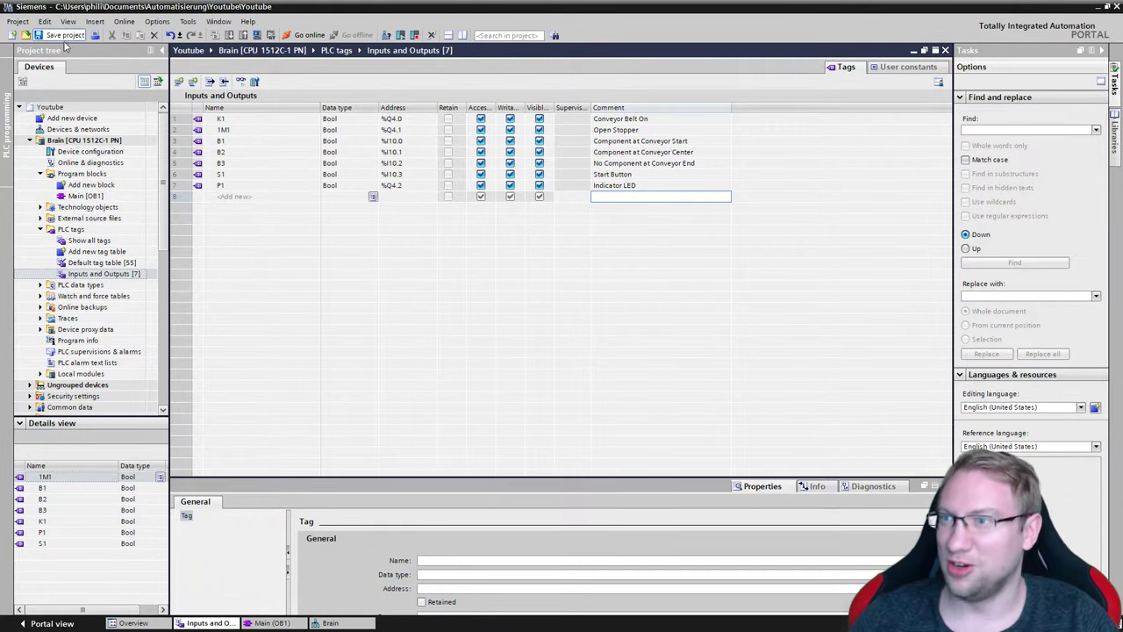
Step: Open the Brain device configuration and check where P1 sits on the CPU module
{"action": "double_click", "coordinate": [90, 151]}
{"action": "left_click", "coordinate": [307, 229]}
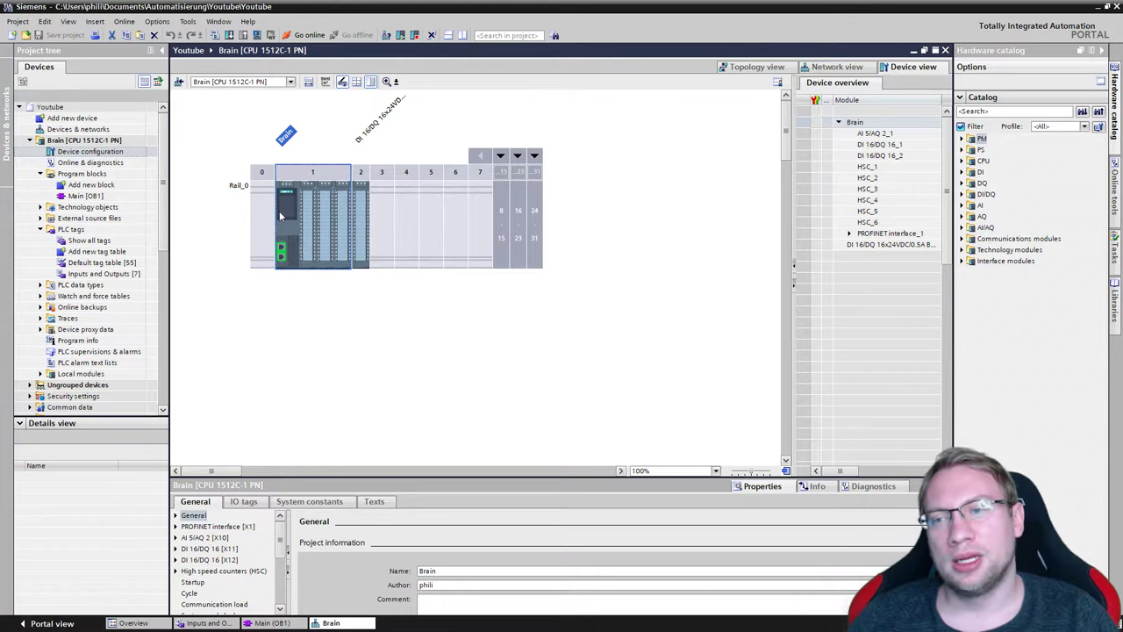
{"action": "scroll", "coordinate": [294, 274], "scroll_direction": "up", "scroll_amount": 5}
{"action": "scroll", "coordinate": [295, 274], "scroll_direction": "up", "scroll_amount": 2}
{"action": "scroll", "coordinate": [321, 274], "scroll_direction": "down", "scroll_amount": 3}
{"action": "left_click", "coordinate": [86, 152]}
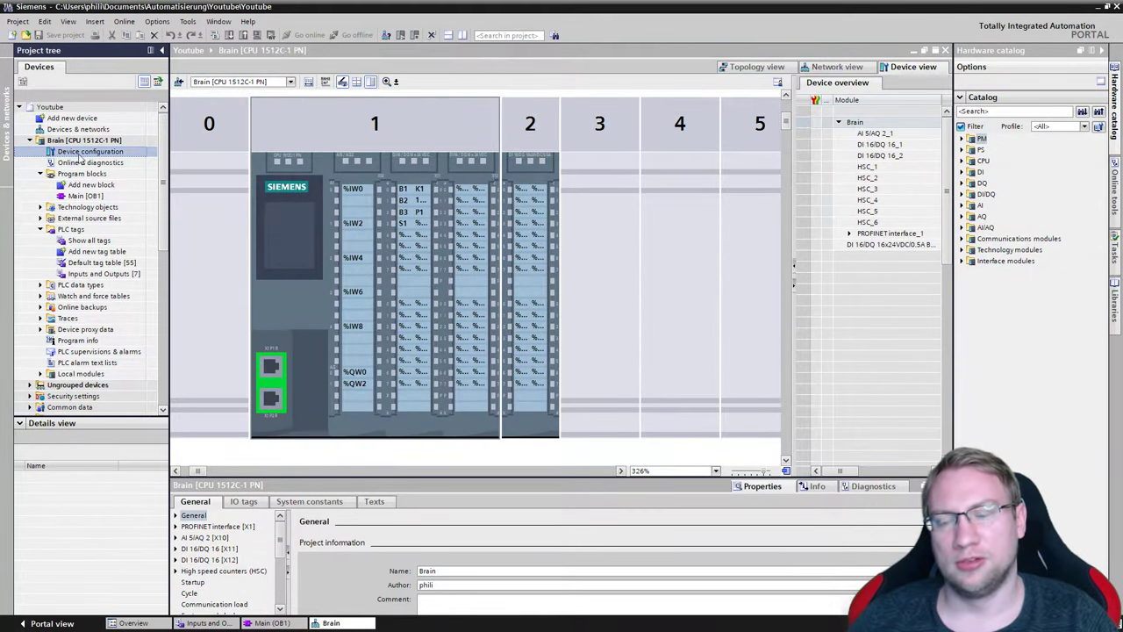
{"action": "left_click", "coordinate": [421, 215]}
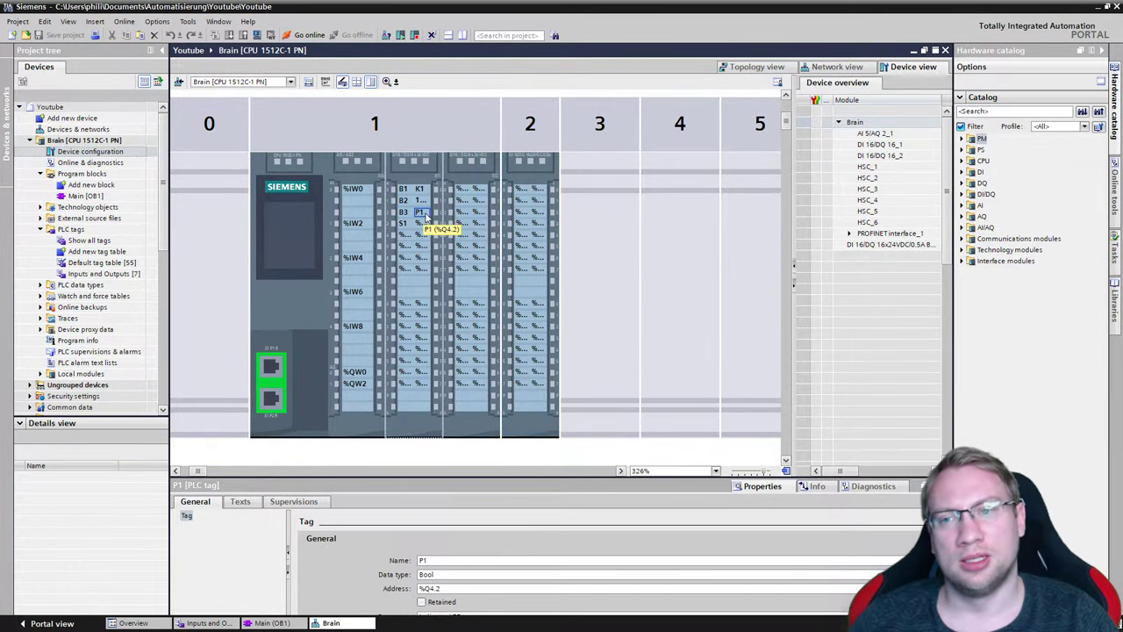
Step: Enlarge the CPU Properties pane and show its System and clock memory settings
{"action": "left_click", "coordinate": [294, 274]}
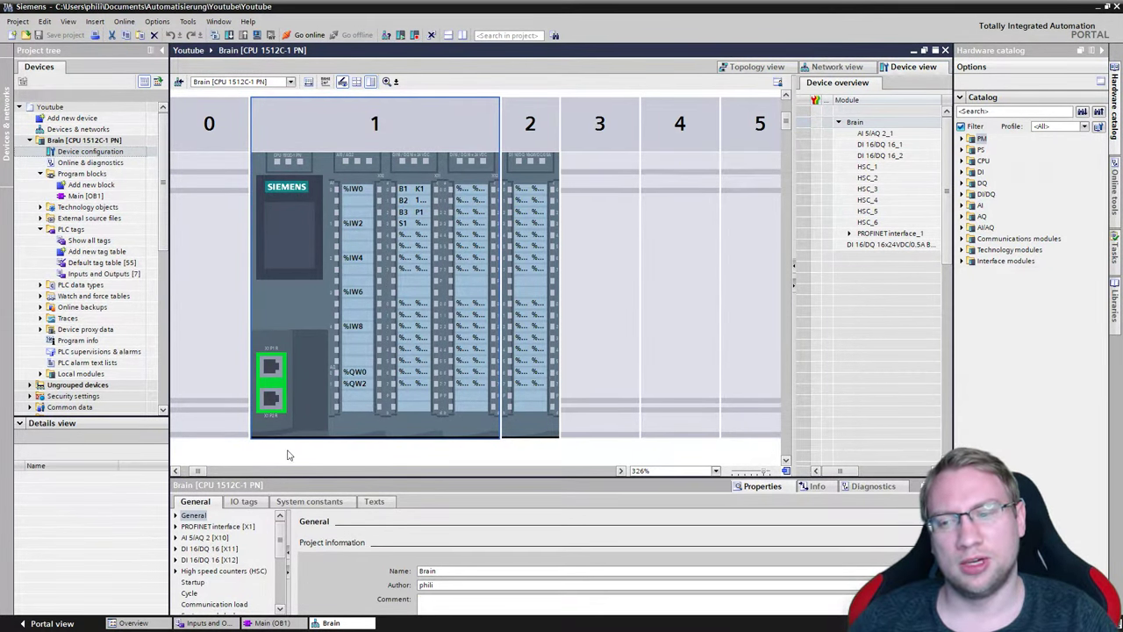
{"action": "left_click_drag", "start_coordinate": [285, 484], "coordinate": [285, 272]}
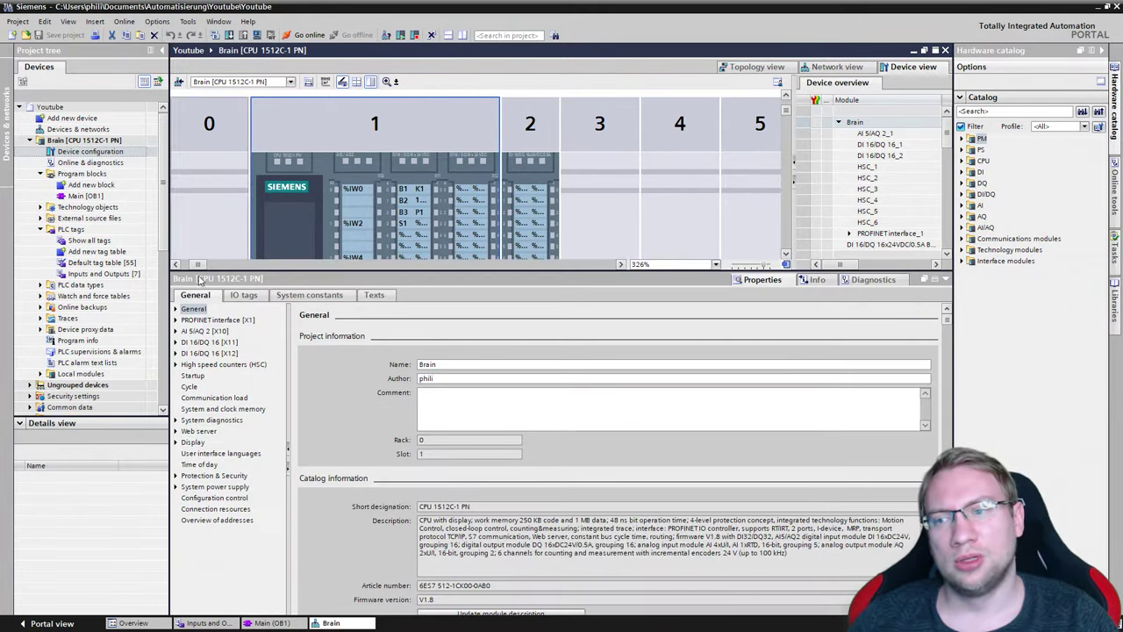
{"action": "mouse_move", "coordinate": [358, 272]}
{"action": "left_mouse_down"}
{"action": "mouse_move", "coordinate": [355, 392]}
{"action": "mouse_move", "coordinate": [359, 321]}
{"action": "left_mouse_up"}
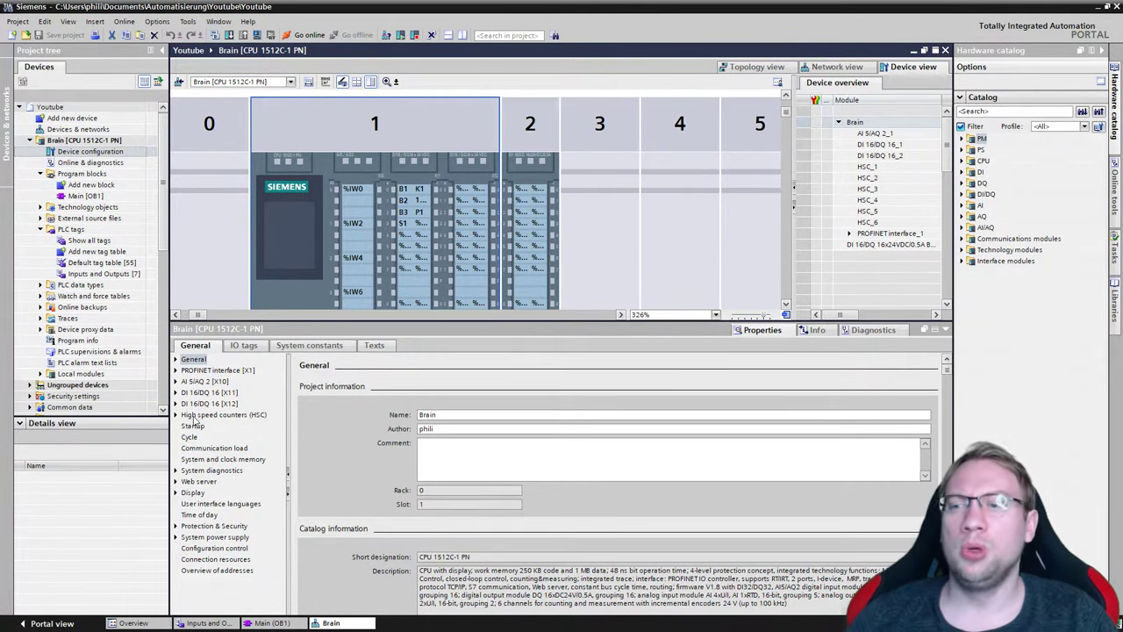
{"action": "left_click", "coordinate": [186, 461]}
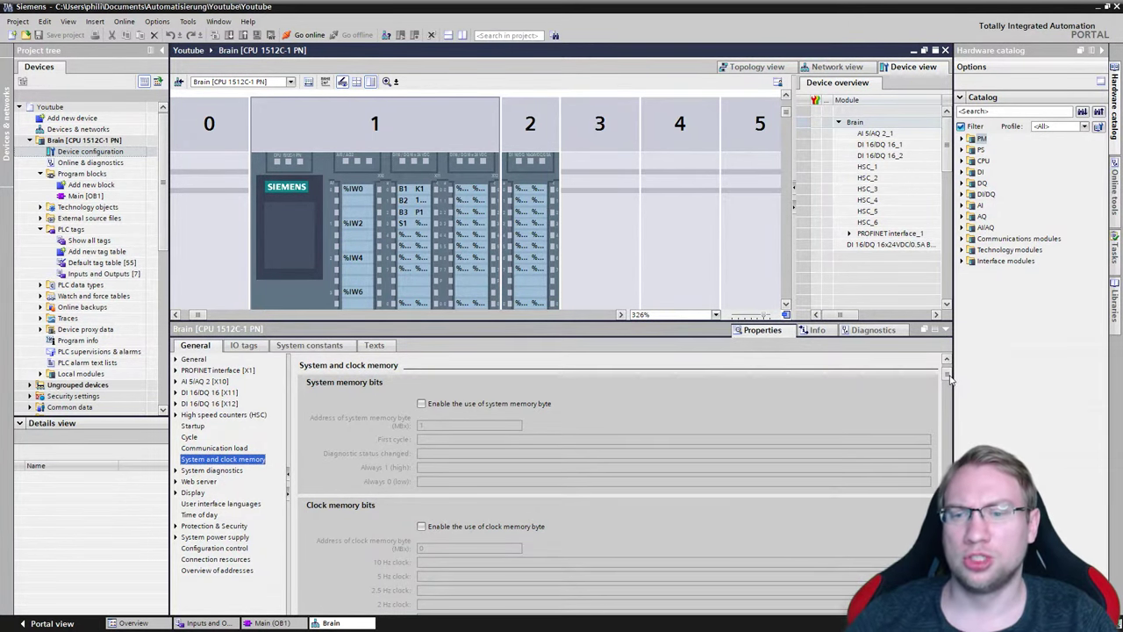
Step: Enable the clock memory byte and try address 100
{"action": "left_click_drag", "start_coordinate": [946, 376], "coordinate": [950, 440]}
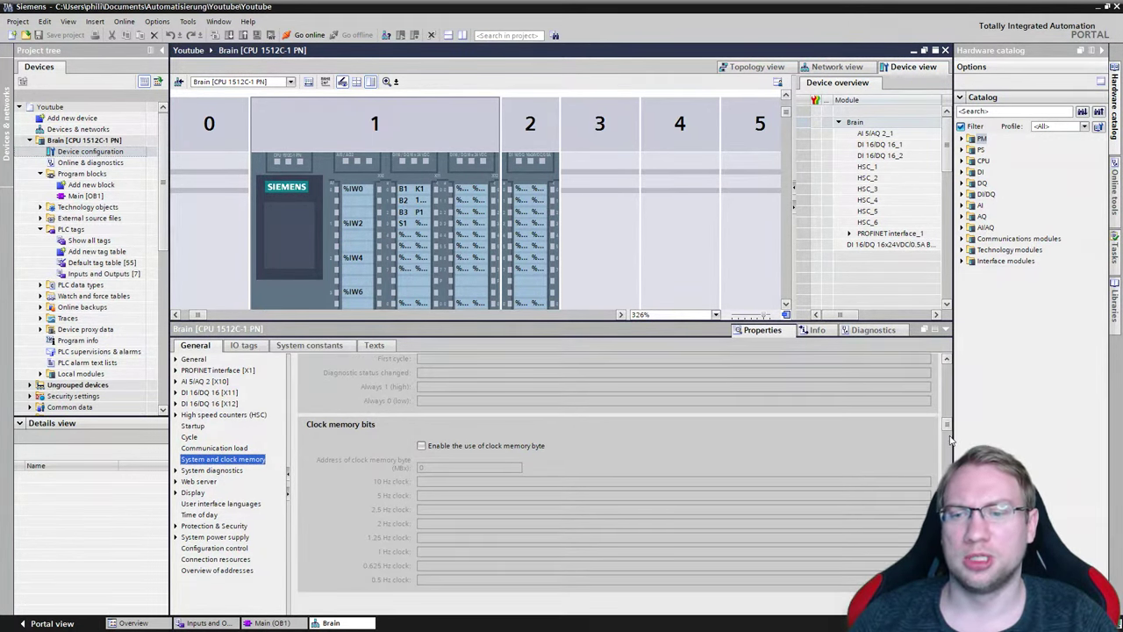
{"action": "left_click", "coordinate": [421, 446]}
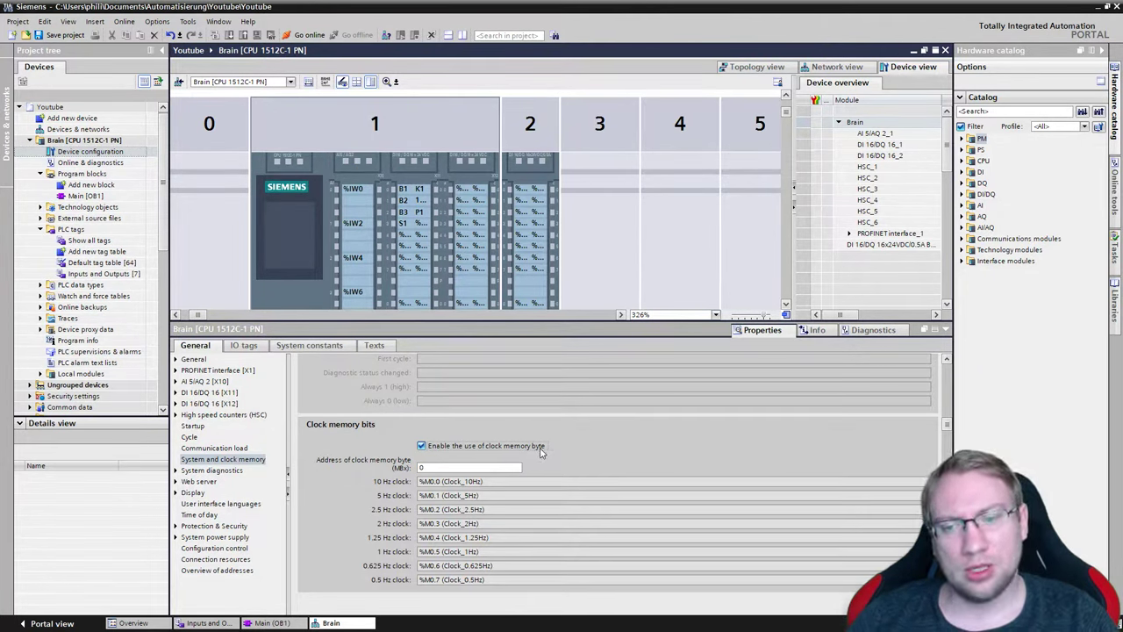
{"action": "left_click", "coordinate": [428, 468]}
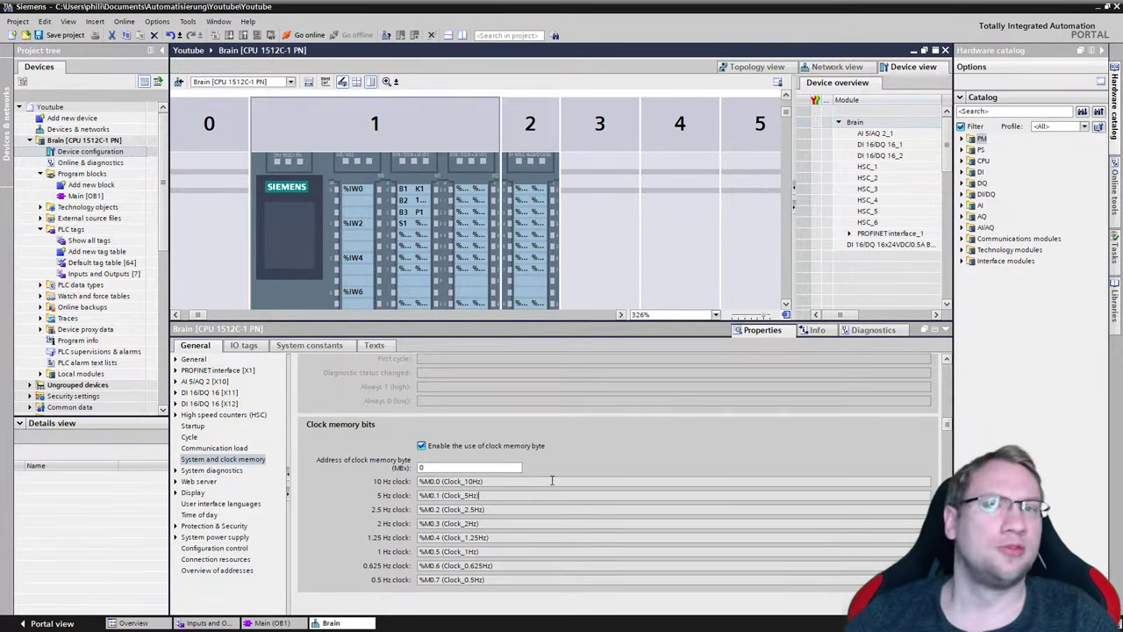
{"action": "double_click", "coordinate": [427, 467]}
{"action": "type", "text": "100"}
{"action": "key", "text": "Return"}
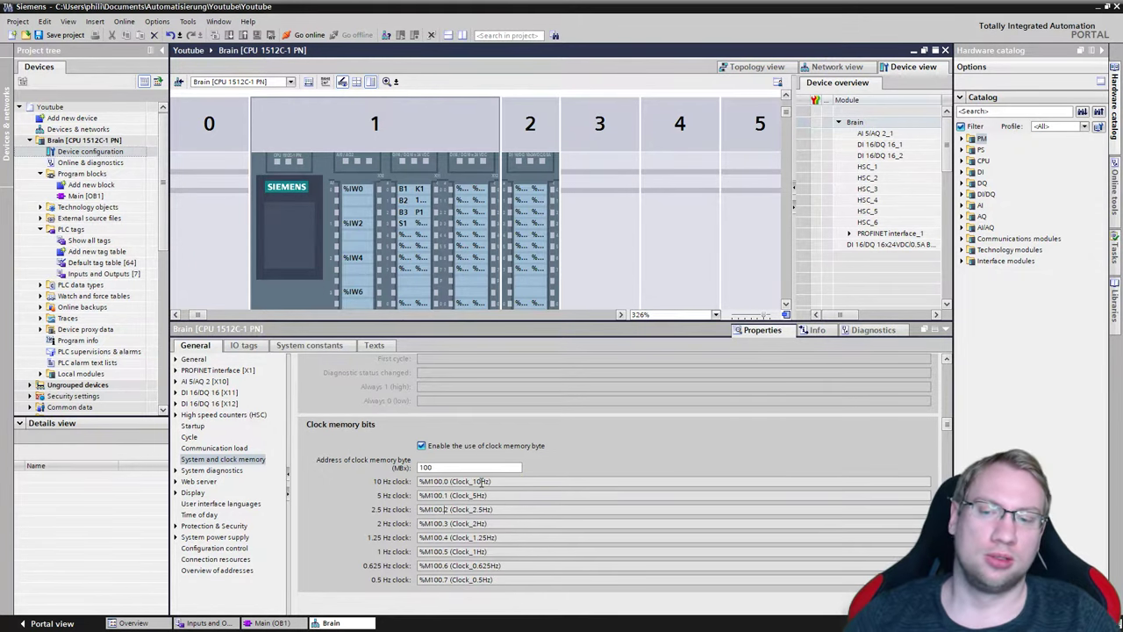
Step: Try clock memory address 1, then set it back to 0
{"action": "double_click", "coordinate": [427, 467]}
{"action": "type", "text": "1"}
{"action": "key", "text": "Return"}
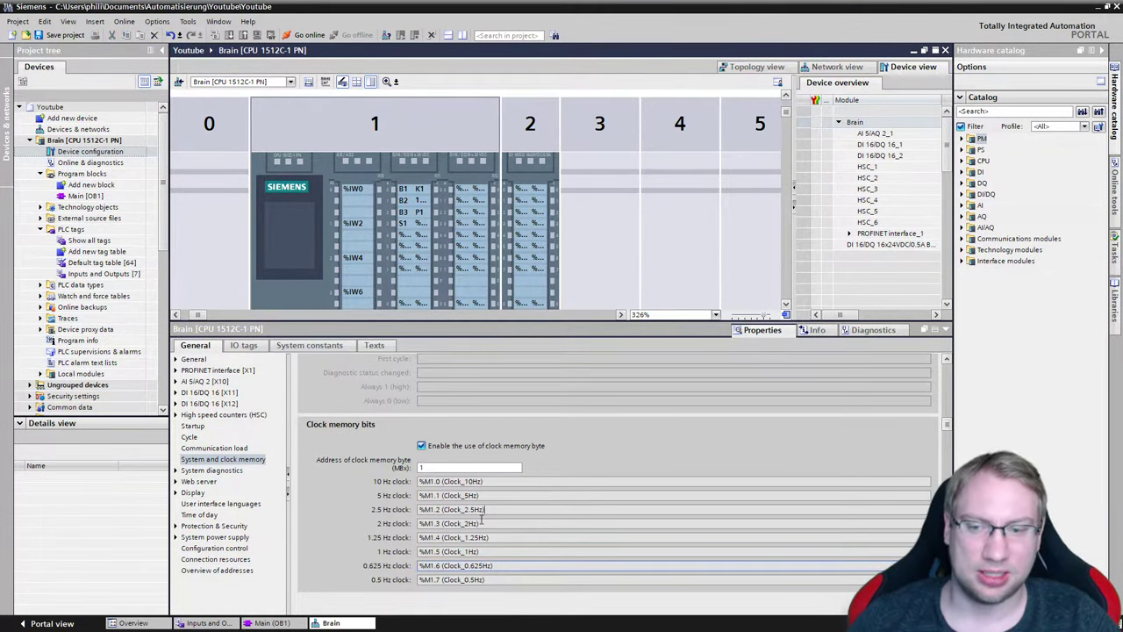
{"action": "double_click", "coordinate": [425, 467]}
{"action": "type", "text": "0"}
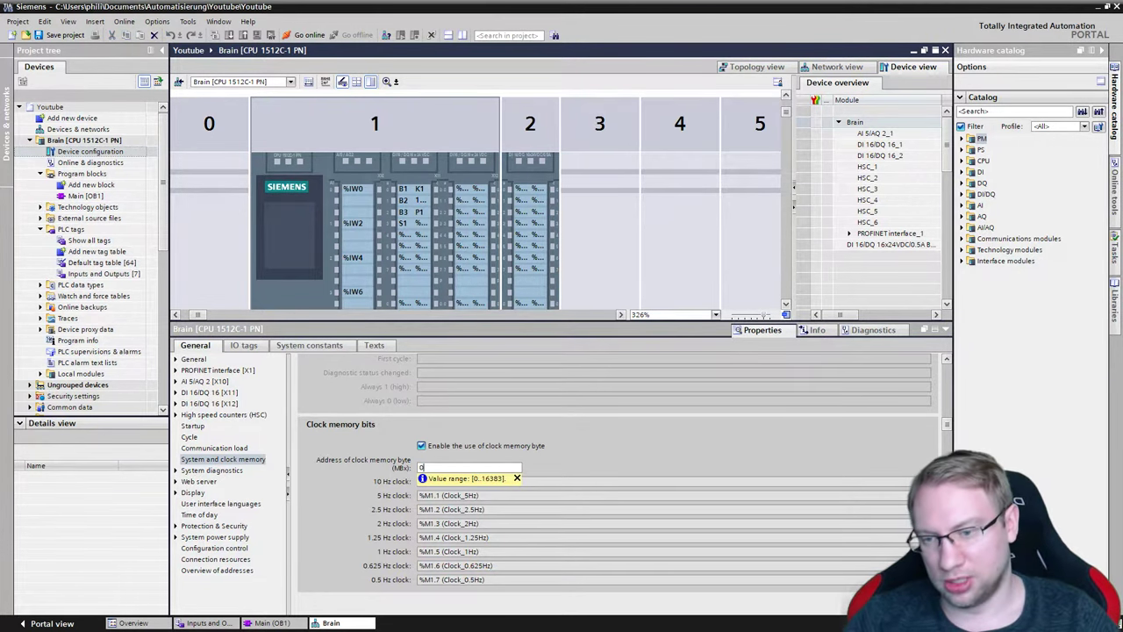
{"action": "key", "text": "Return"}
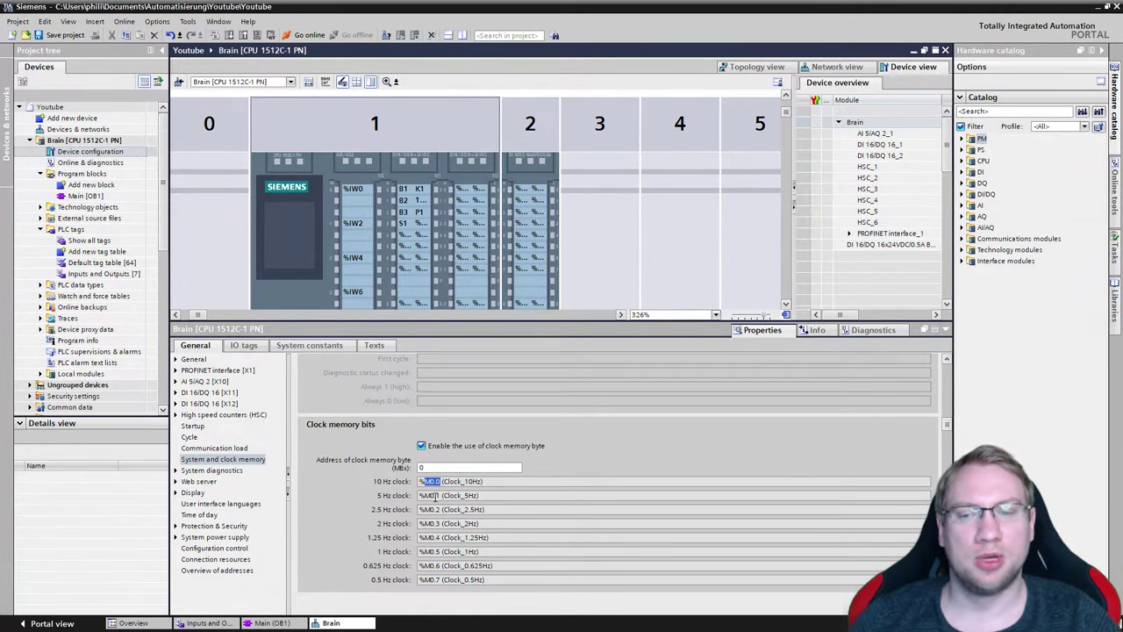
Step: Inspect the 5 Hz %M0.1 and 2.5 Hz %M0.2 clock bits and save the project
{"action": "double_click", "coordinate": [428, 496]}
{"action": "double_click", "coordinate": [429, 509]}
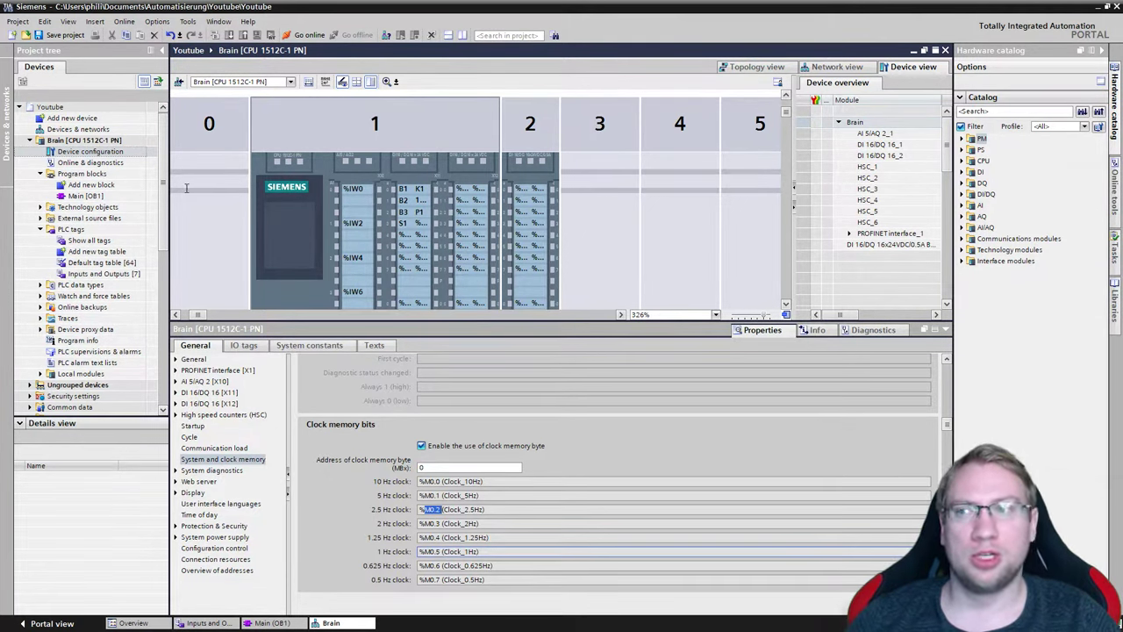
{"action": "left_click", "coordinate": [60, 35]}
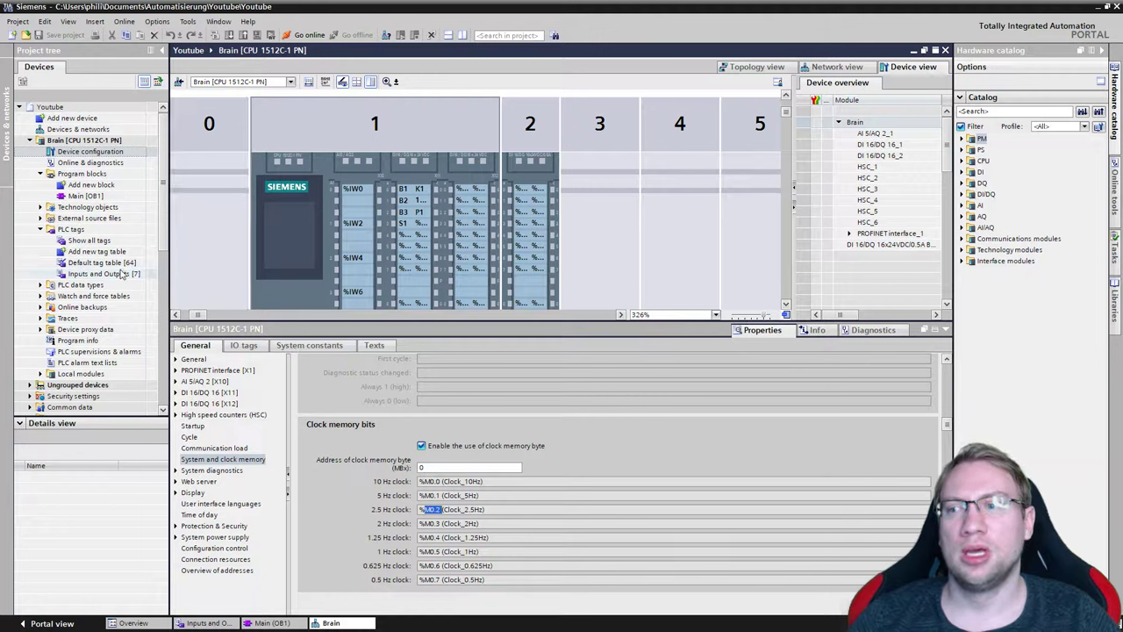
Step: Compile the Brain CPU, then select the nine clock tags in the default tag table
{"action": "left_click", "coordinate": [98, 141]}
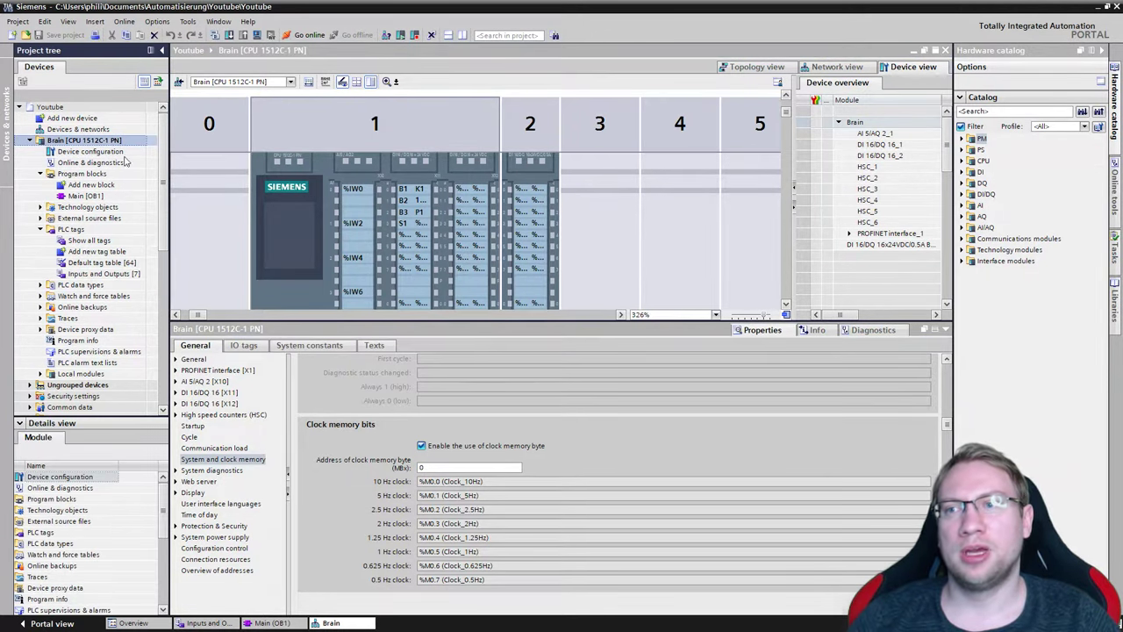
{"action": "left_click", "coordinate": [216, 37]}
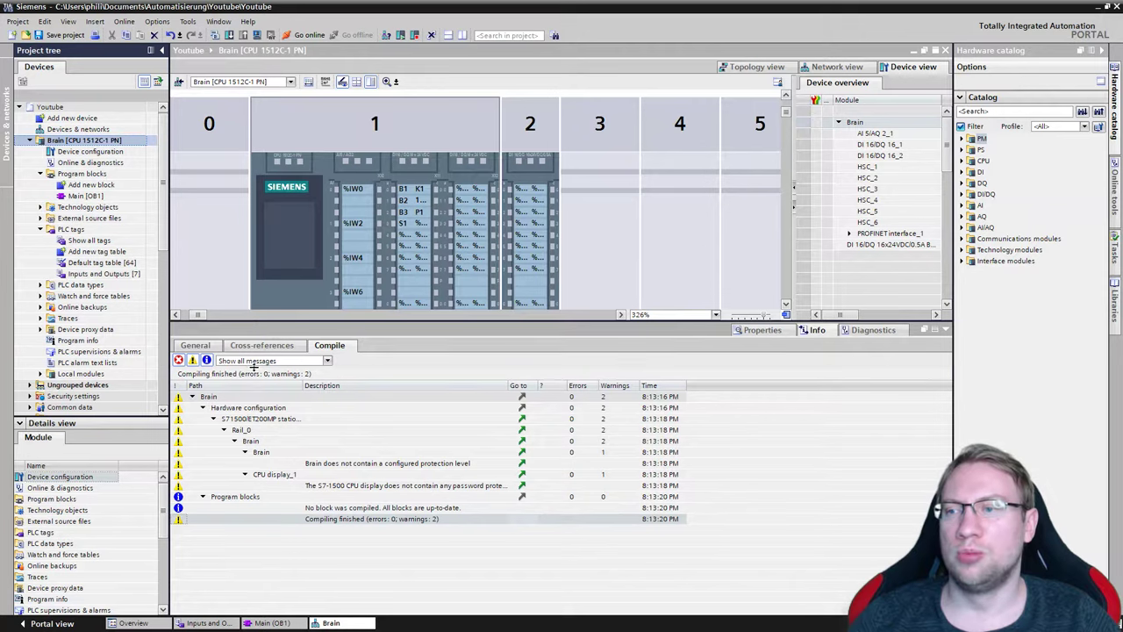
{"action": "double_click", "coordinate": [88, 239]}
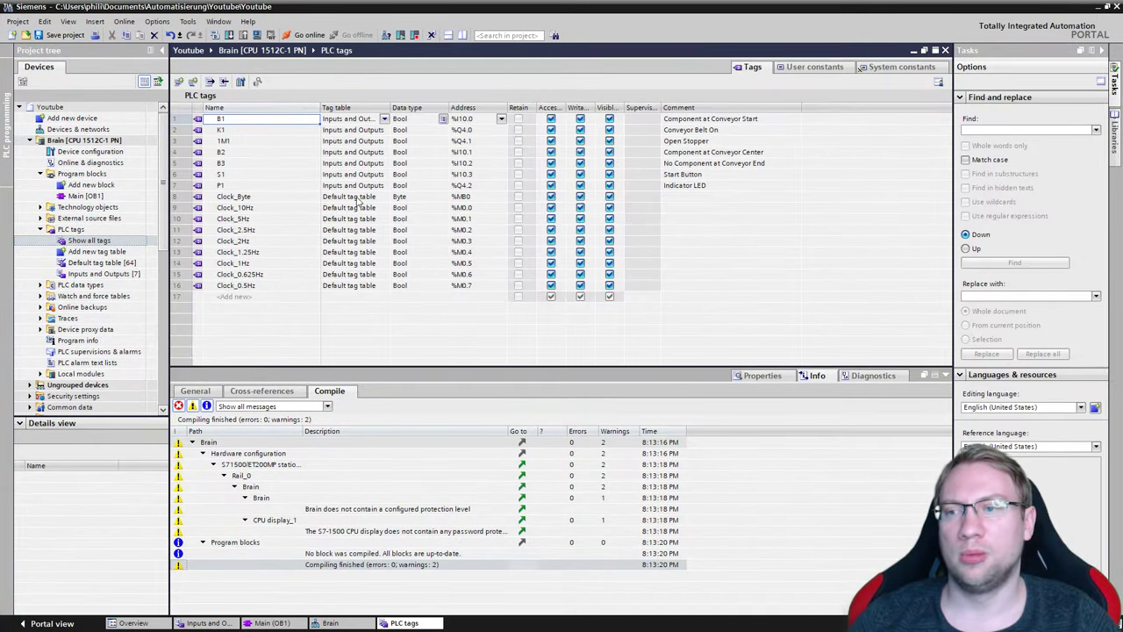
{"action": "double_click", "coordinate": [99, 262]}
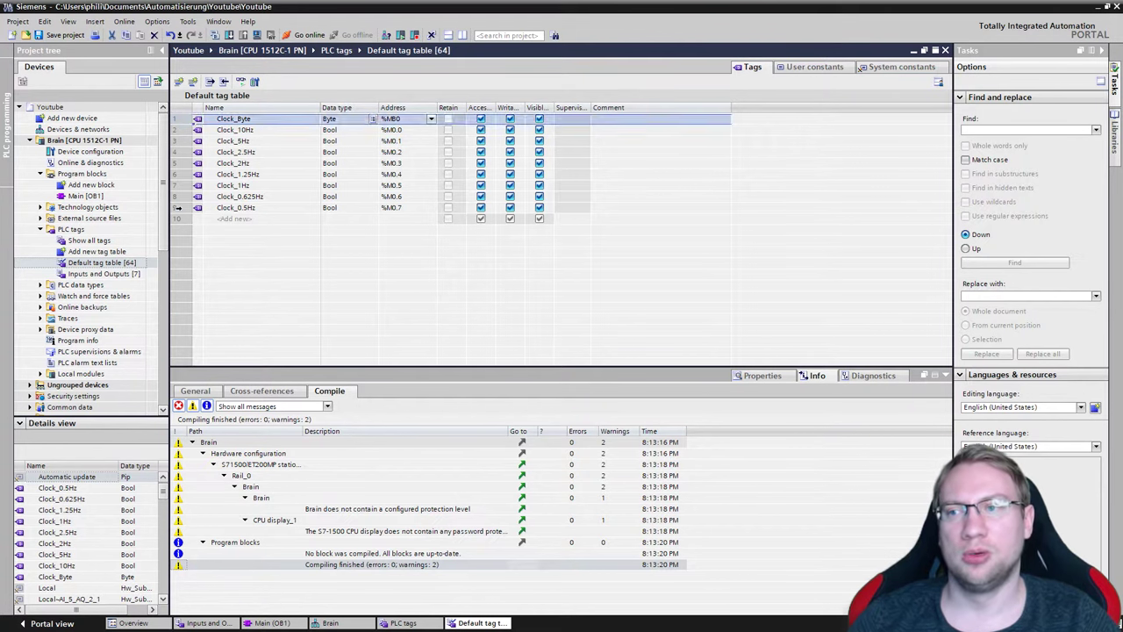
{"action": "left_click_drag", "start_coordinate": [176, 207], "coordinate": [296, 122]}
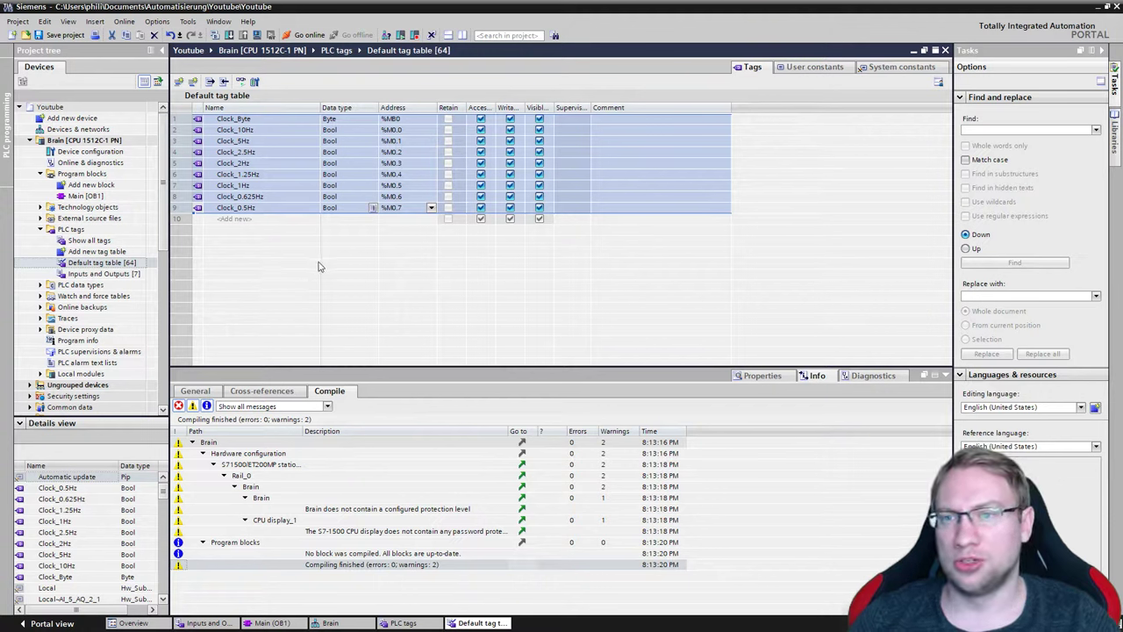
Step: Add a new tag table and rename it 'Clock Memory'
{"action": "double_click", "coordinate": [97, 251]}
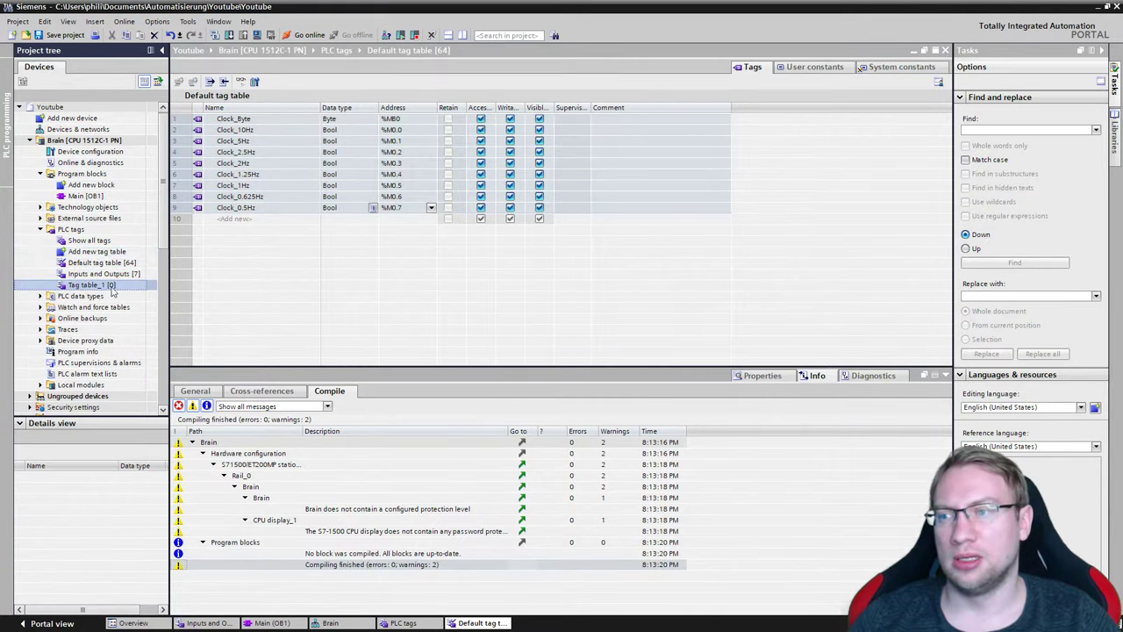
{"action": "right_click", "coordinate": [109, 286]}
{"action": "left_click", "coordinate": [149, 357]}
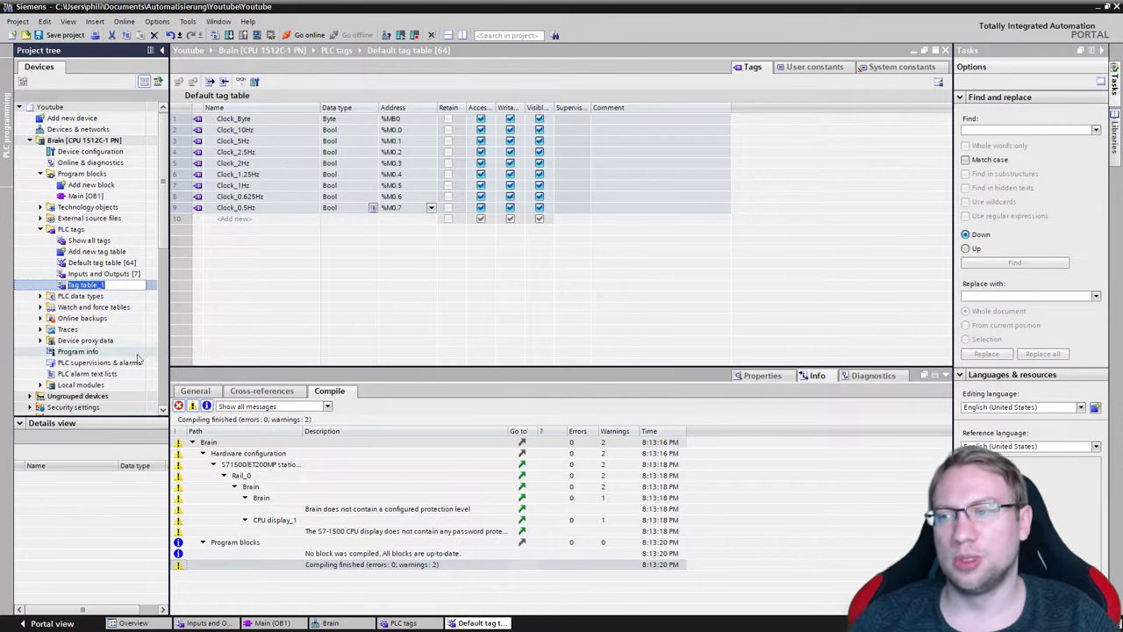
{"action": "type", "text": "Clock M"}
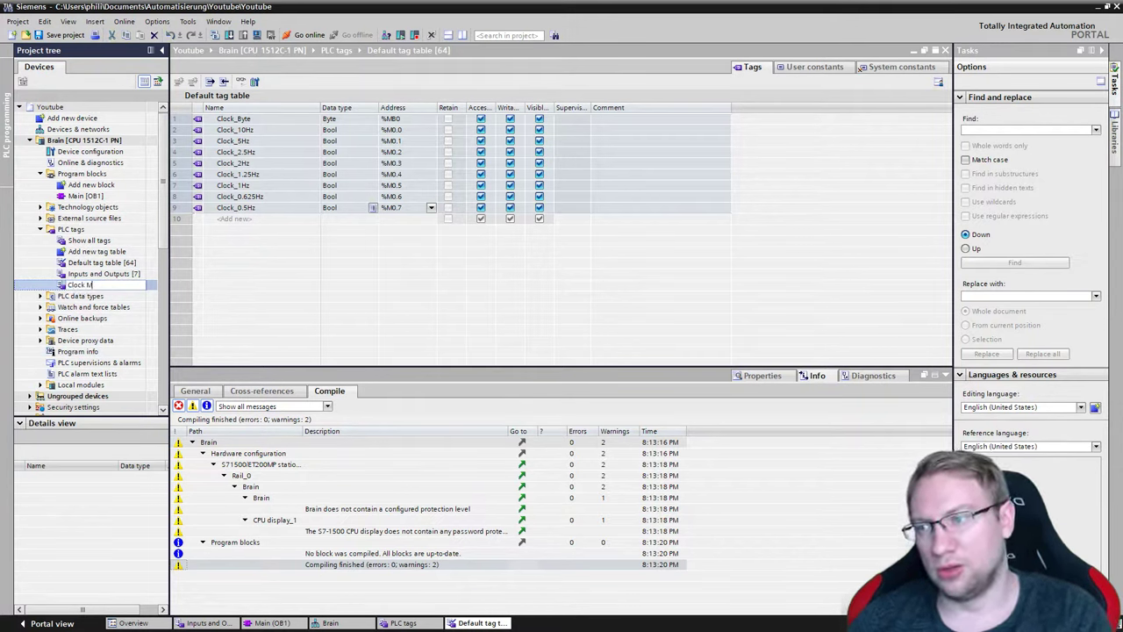
{"action": "type", "text": "emory"}
{"action": "key", "text": "Return"}
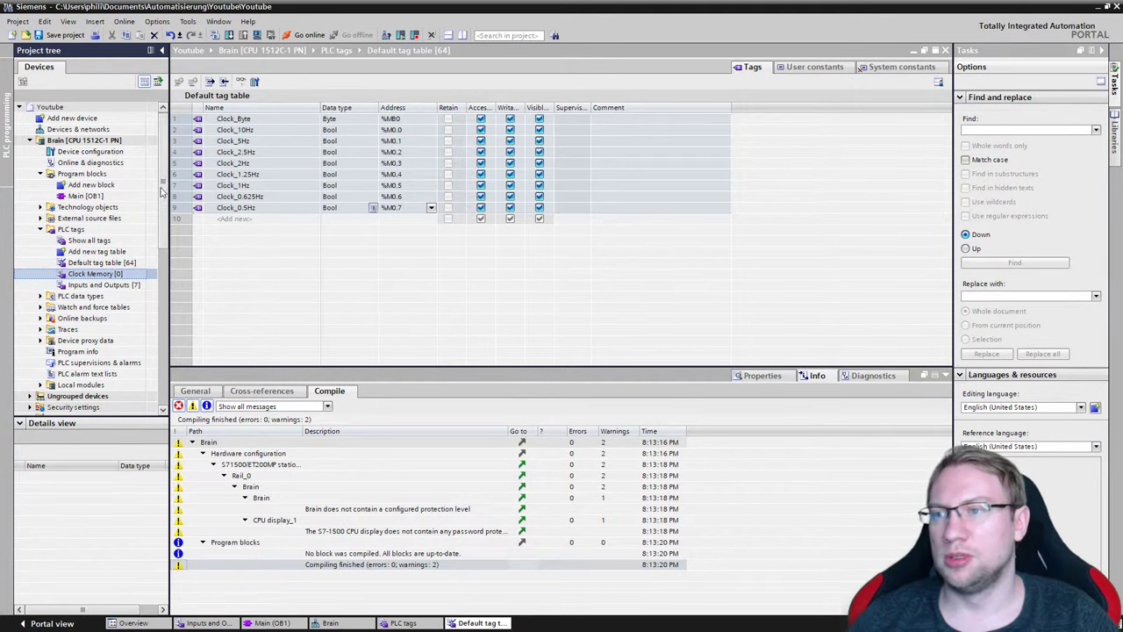
{"action": "right_click", "coordinate": [180, 132]}
{"action": "left_click", "coordinate": [207, 178]}
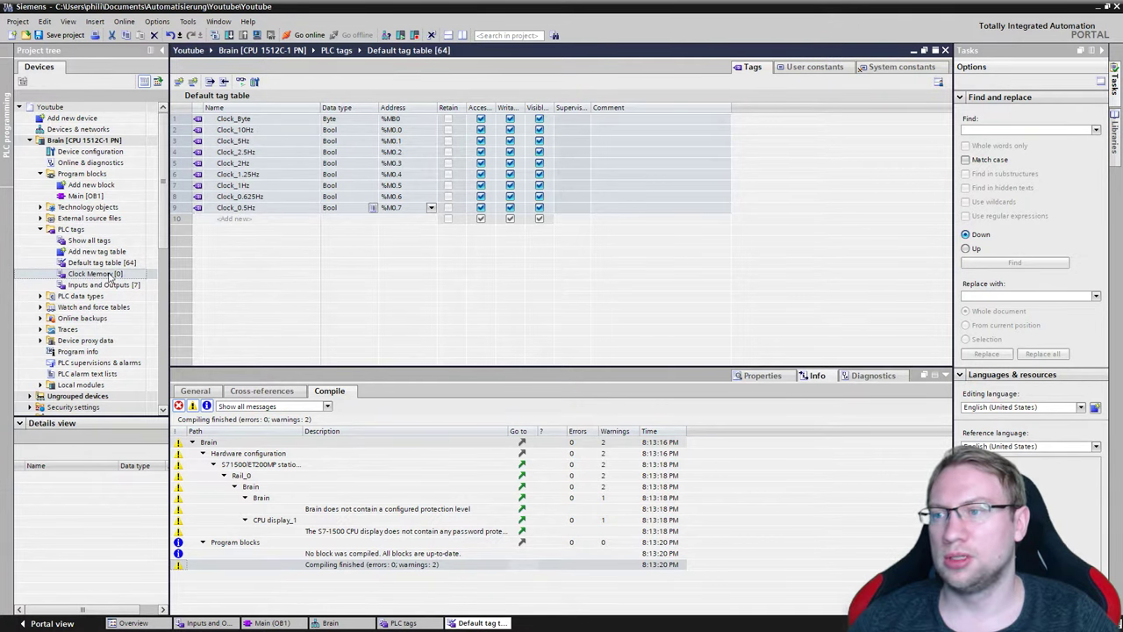
Step: Paste the nine clock tags into Clock Memory and save the project
{"action": "double_click", "coordinate": [109, 276]}
{"action": "right_click", "coordinate": [184, 120]}
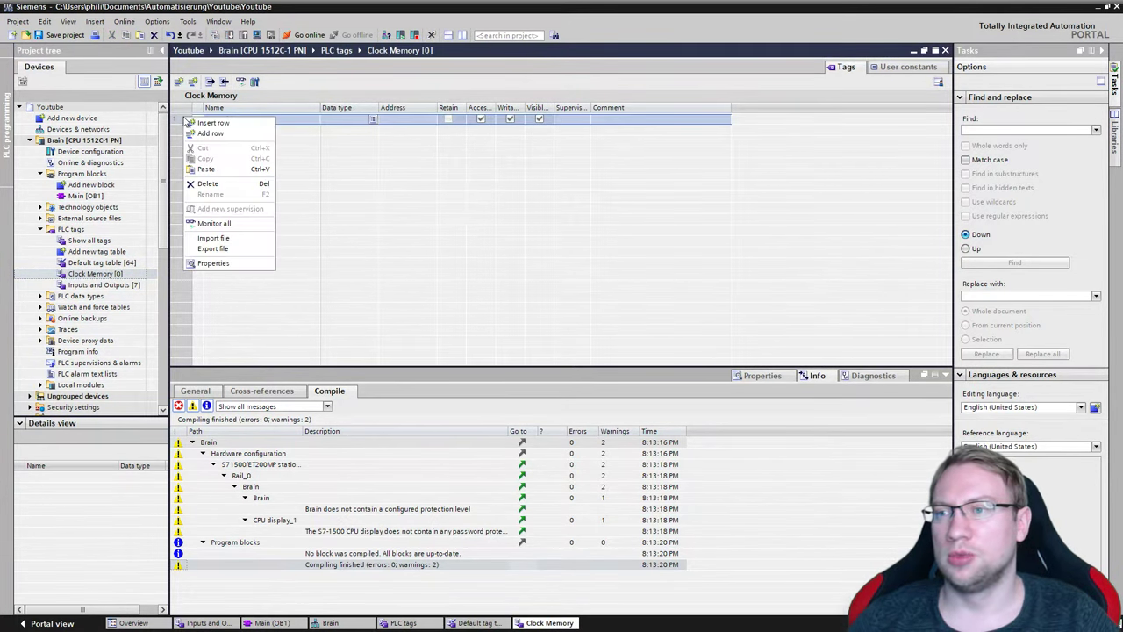
{"action": "left_click", "coordinate": [206, 169]}
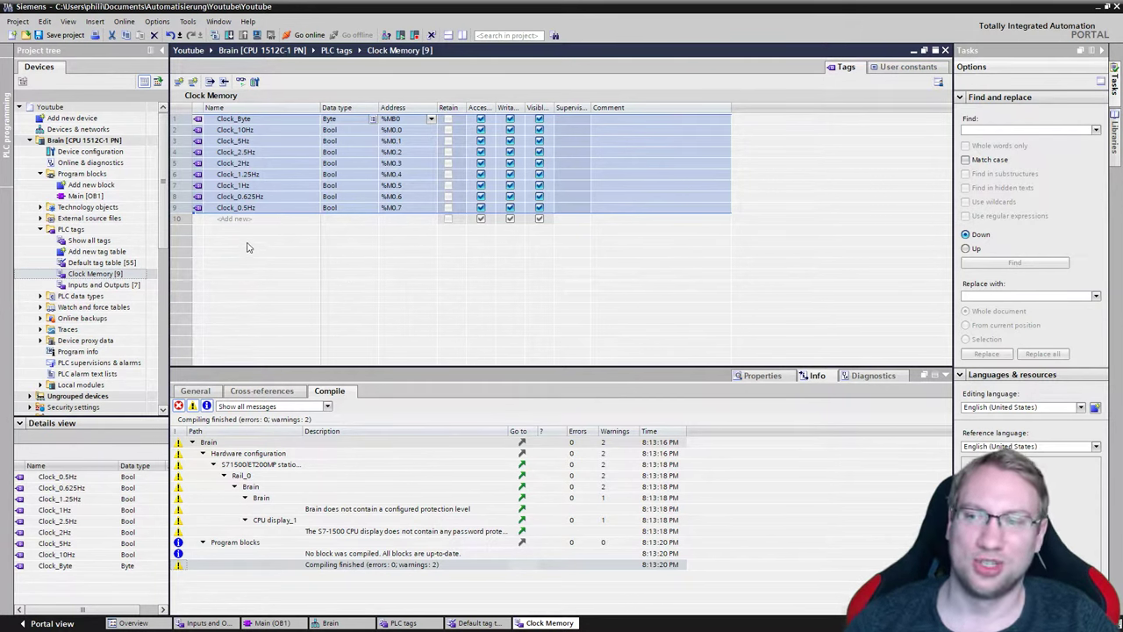
{"action": "left_click", "coordinate": [249, 230]}
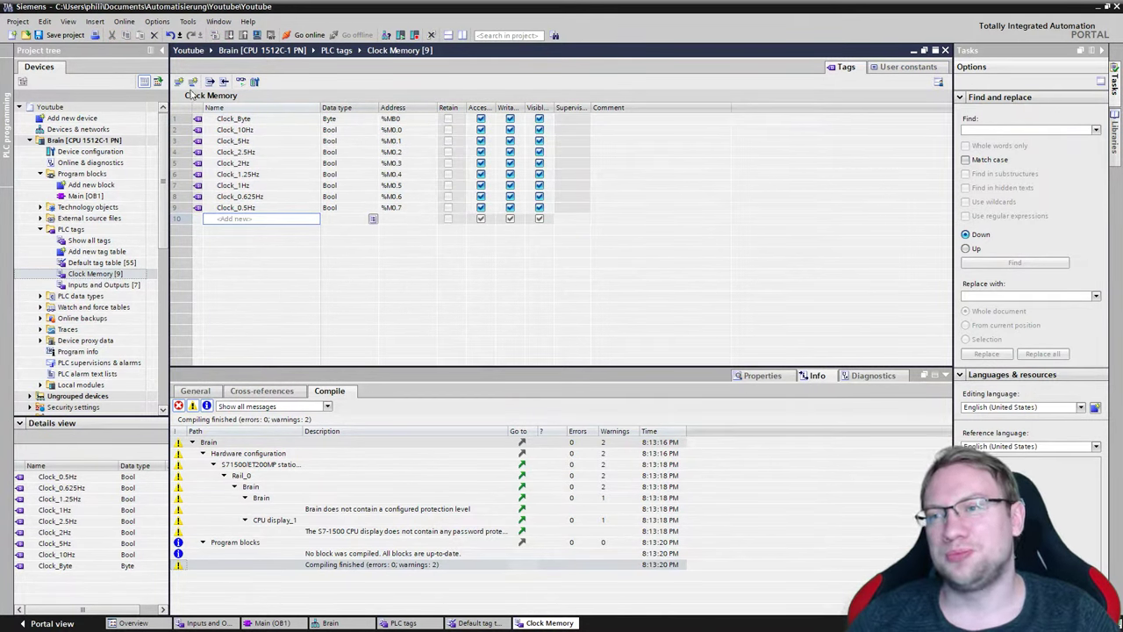
{"action": "left_click", "coordinate": [77, 37]}
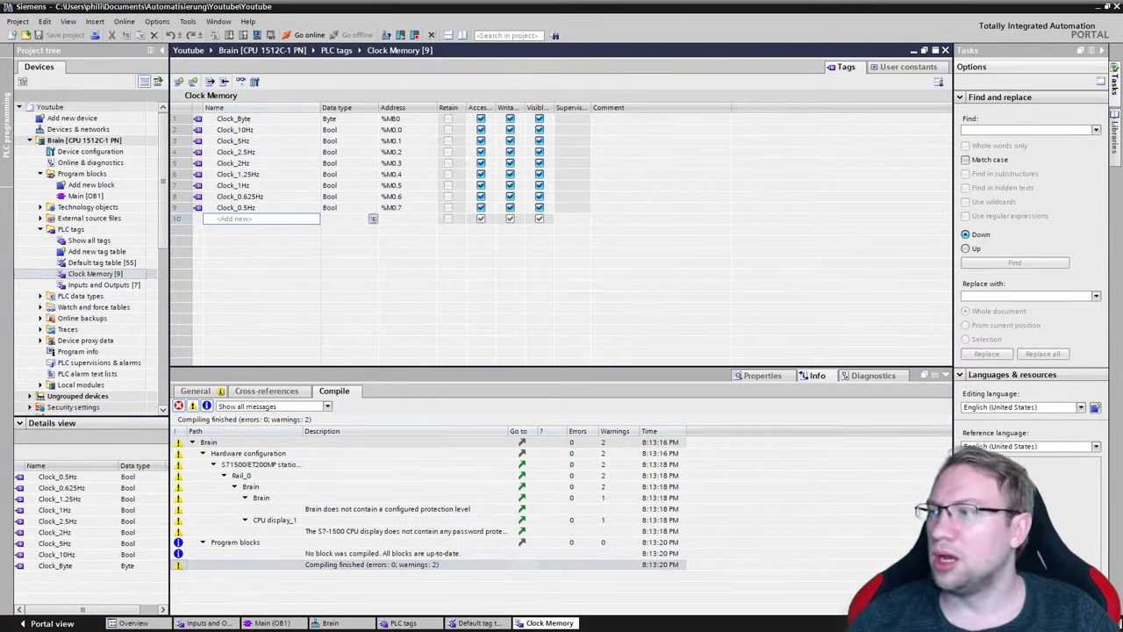
Step: Download the program to the simulated Brain CPU and bring up S7-PLCSIM's SIM table_1
{"action": "left_click", "coordinate": [85, 140]}
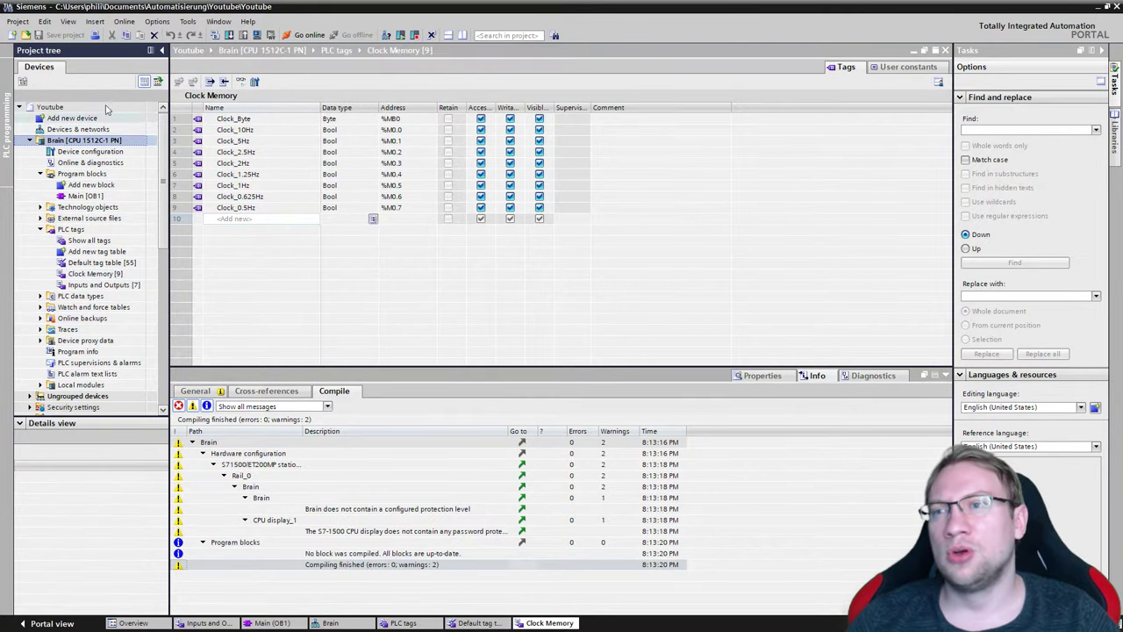
{"action": "left_click", "coordinate": [228, 35]}
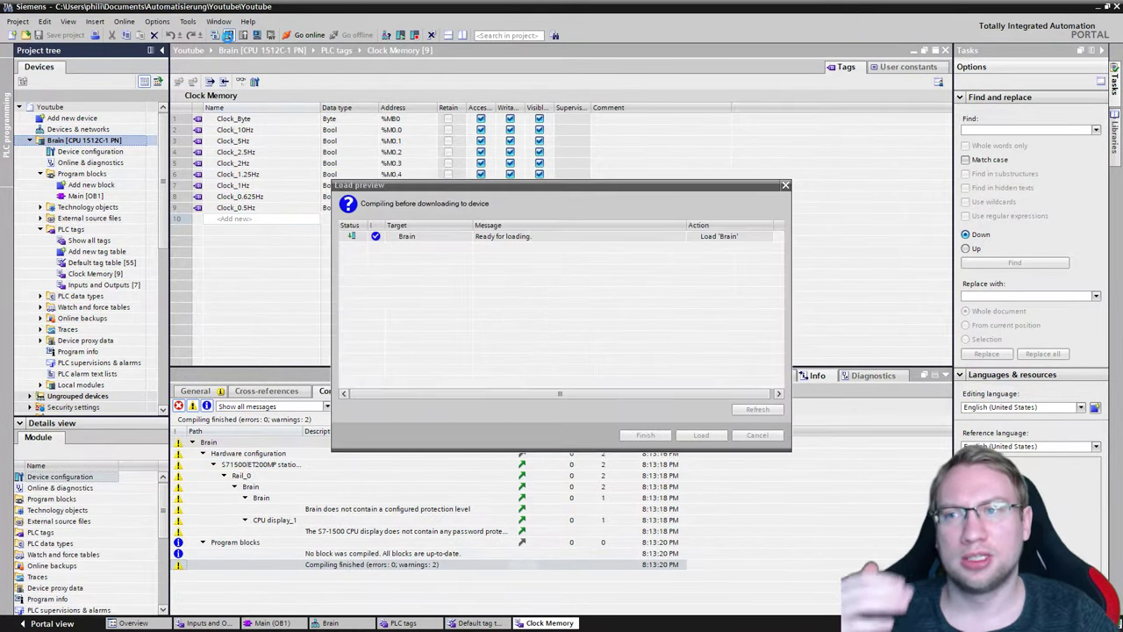
{"action": "left_click", "coordinate": [701, 434]}
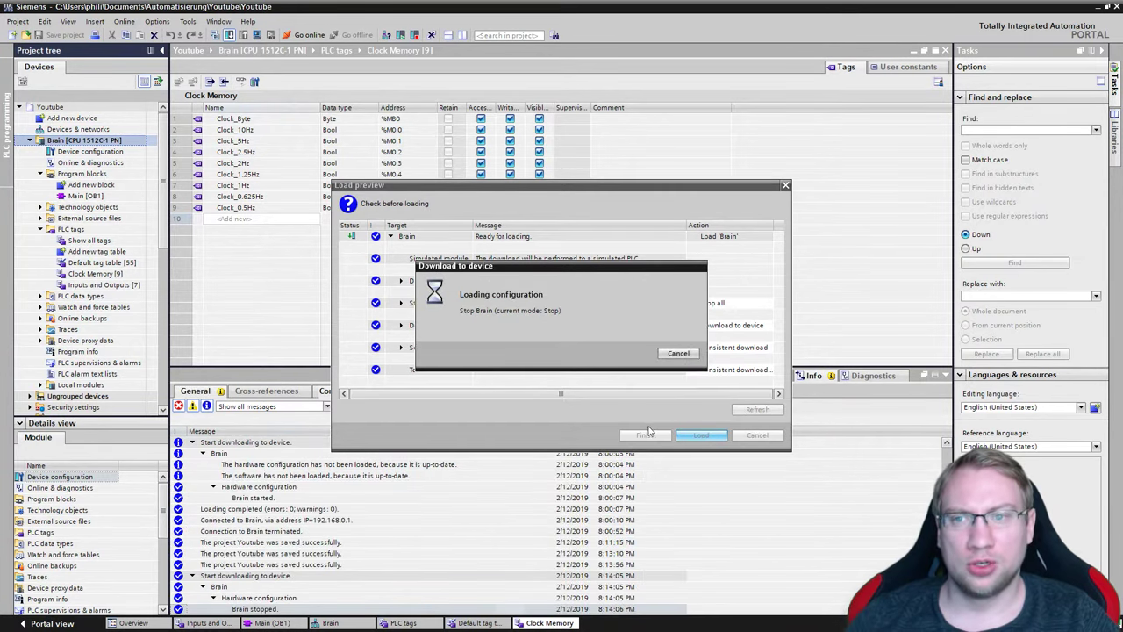
{"action": "left_click", "coordinate": [630, 435]}
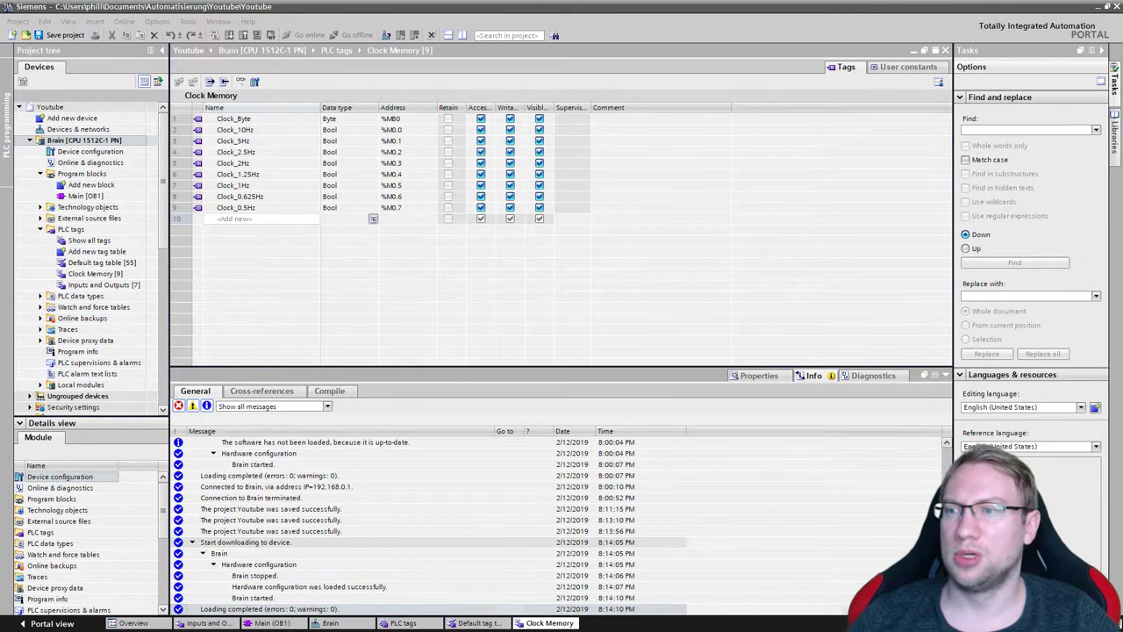
{"action": "key", "text": "alt+Tab"}
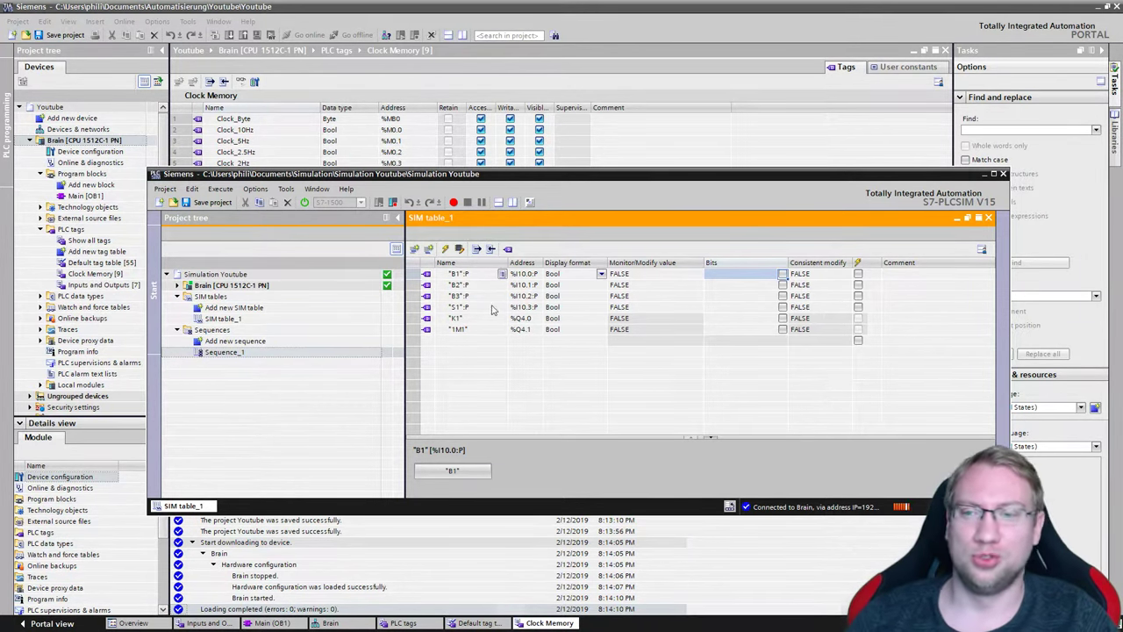
Step: Replace the six I/O rows in SIM table_1 with the Clock_Byte tag
{"action": "left_click_drag", "start_coordinate": [419, 275], "coordinate": [425, 329]}
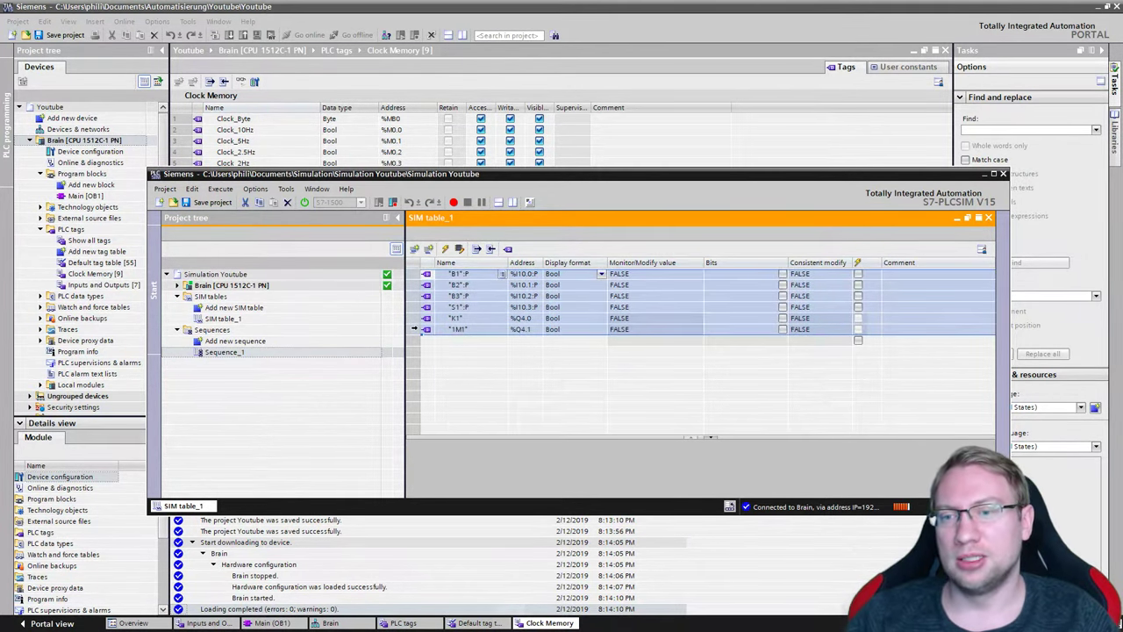
{"action": "key", "text": "Delete"}
{"action": "left_click", "coordinate": [501, 279]}
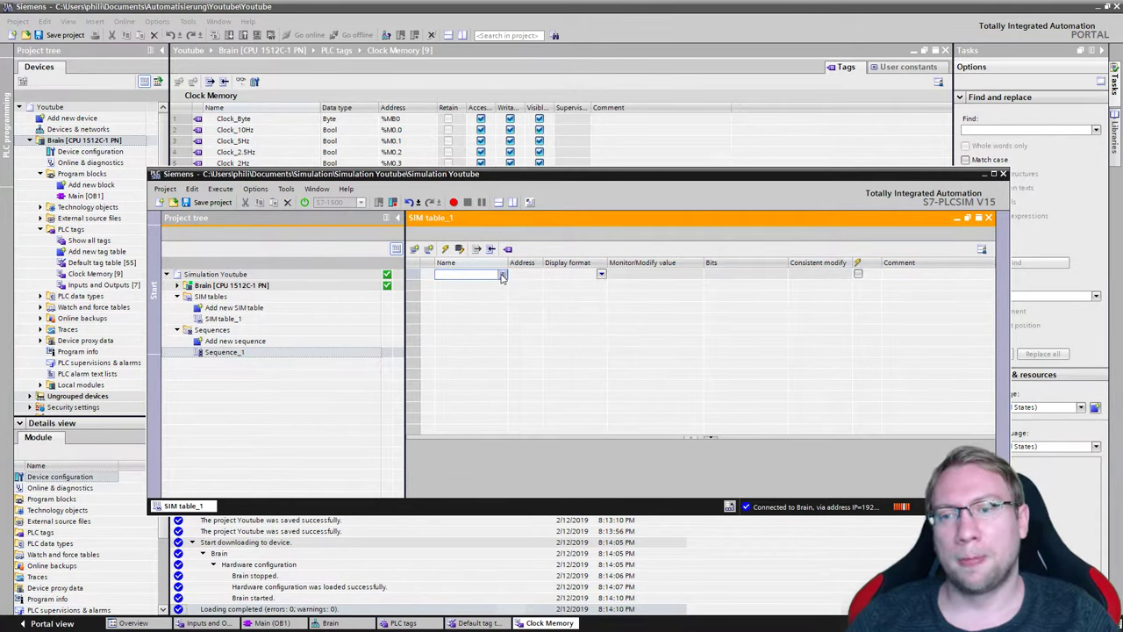
{"action": "left_click", "coordinate": [503, 274]}
{"action": "scroll", "coordinate": [484, 336], "scroll_direction": "down", "scroll_amount": 1}
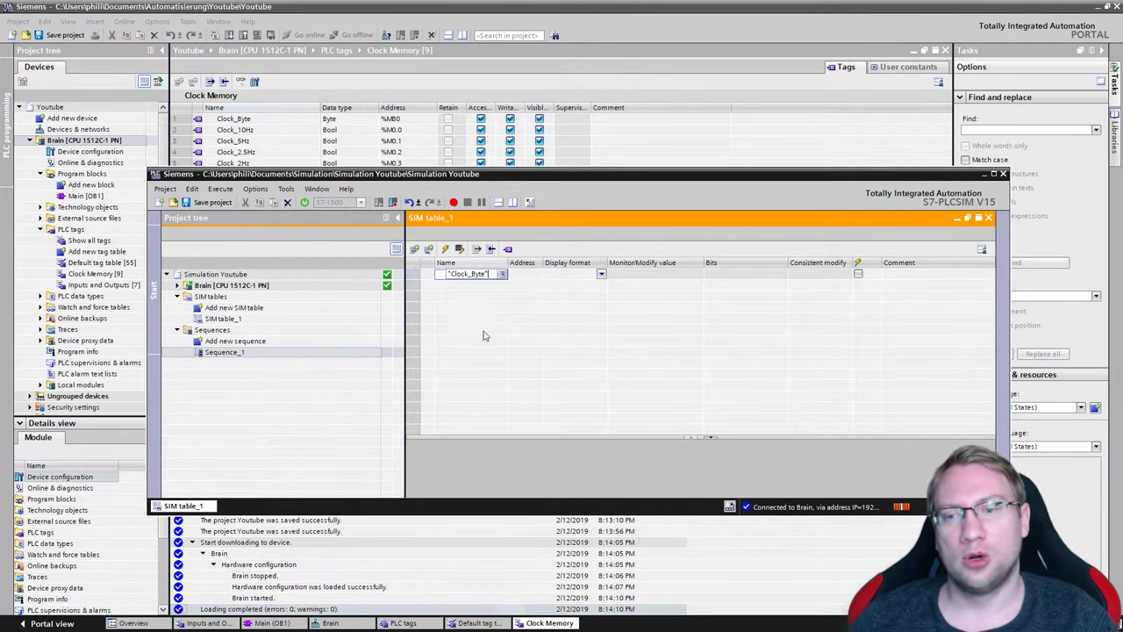
{"action": "left_click", "coordinate": [485, 332]}
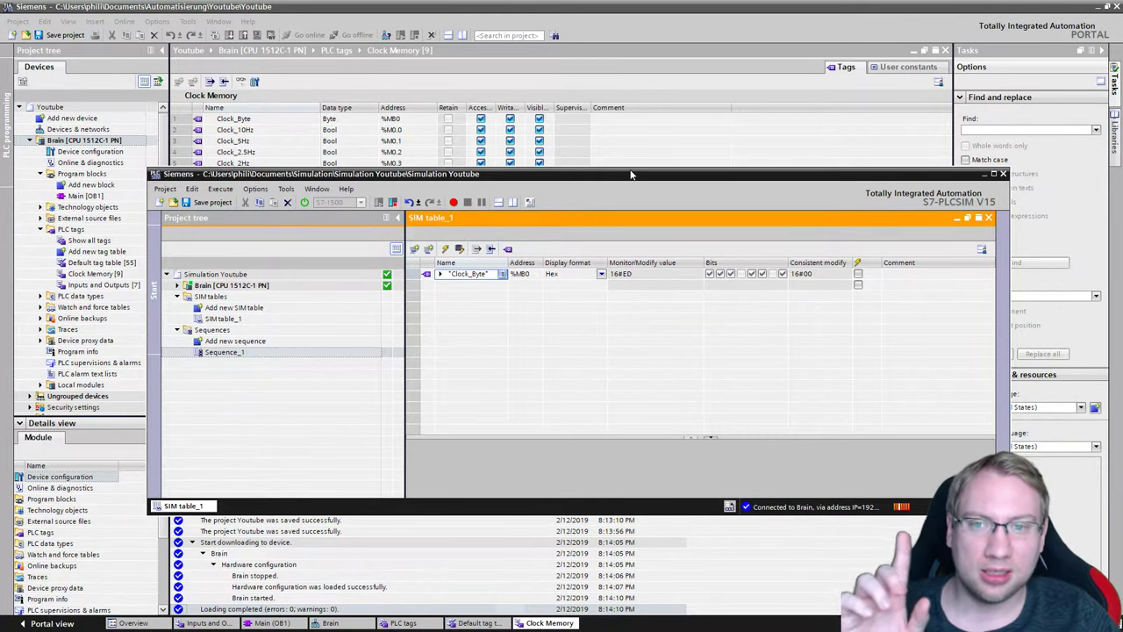
Step: Move the simulator window down-left and switch between TIA Portal and PLCSIM
{"action": "mouse_move", "coordinate": [289, 175]}
{"action": "left_mouse_down"}
{"action": "mouse_move", "coordinate": [215, 267]}
{"action": "mouse_move", "coordinate": [218, 257]}
{"action": "left_mouse_up"}
{"action": "left_click", "coordinate": [178, 130]}
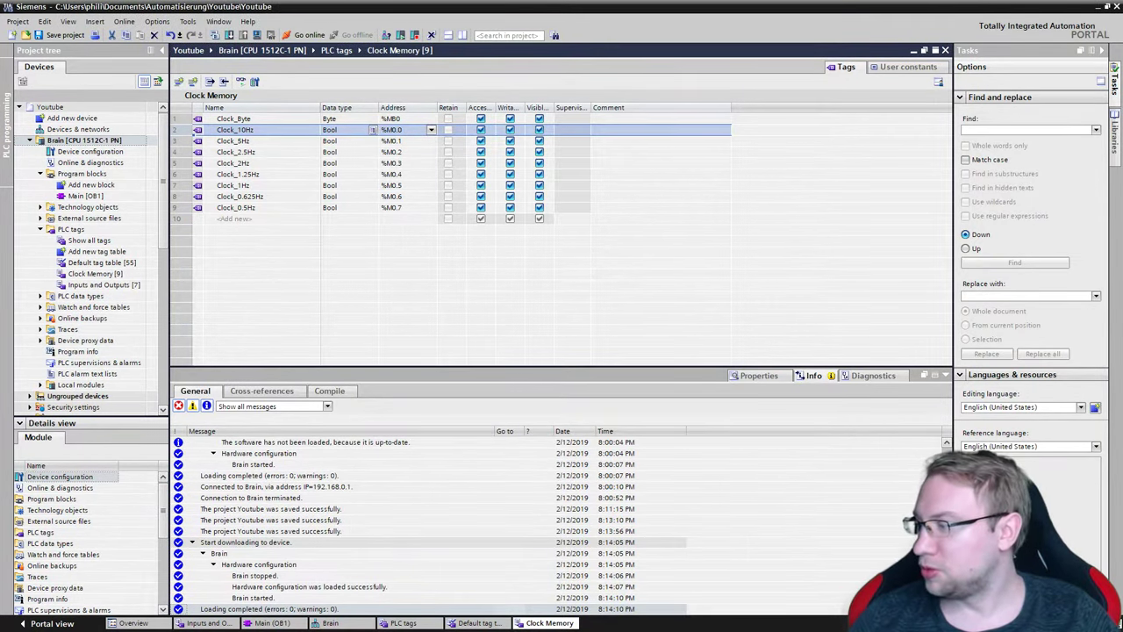
{"action": "key", "text": "alt+Tab"}
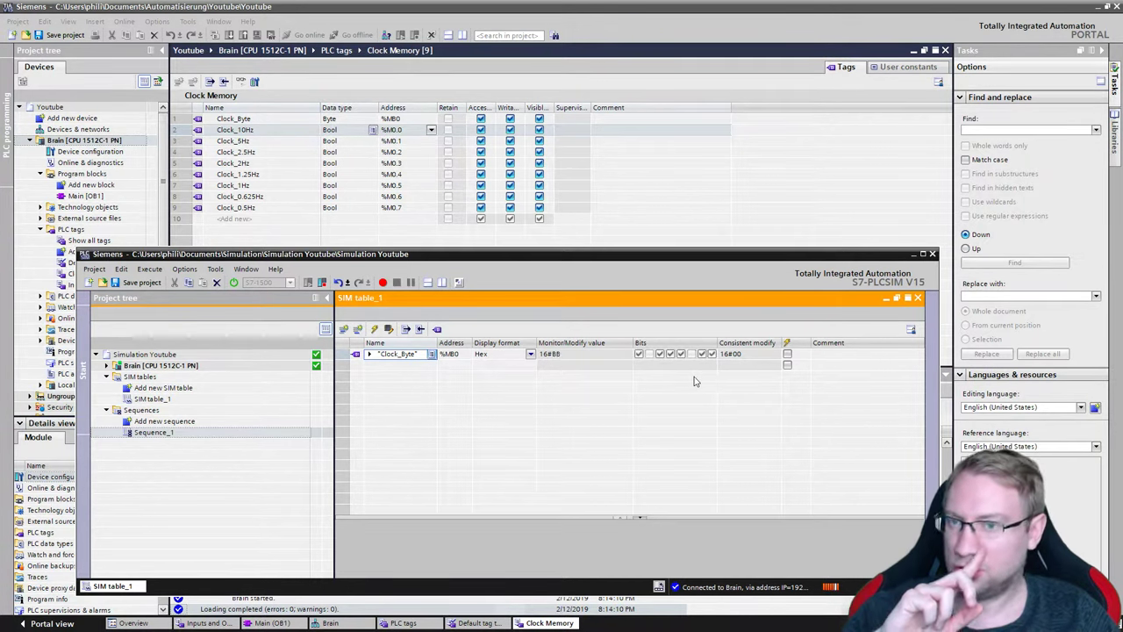
Step: Expand Clock_Byte into its eight clock bits, select Clock_1Hz, then minimize PLCSIM
{"action": "left_click", "coordinate": [712, 357]}
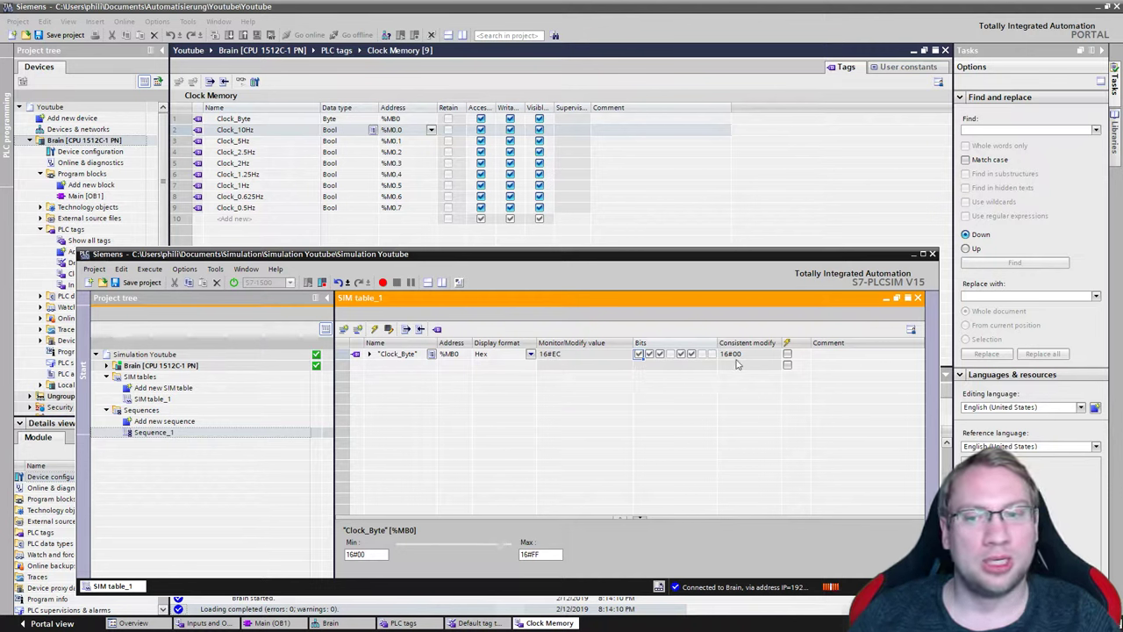
{"action": "left_click", "coordinate": [369, 353]}
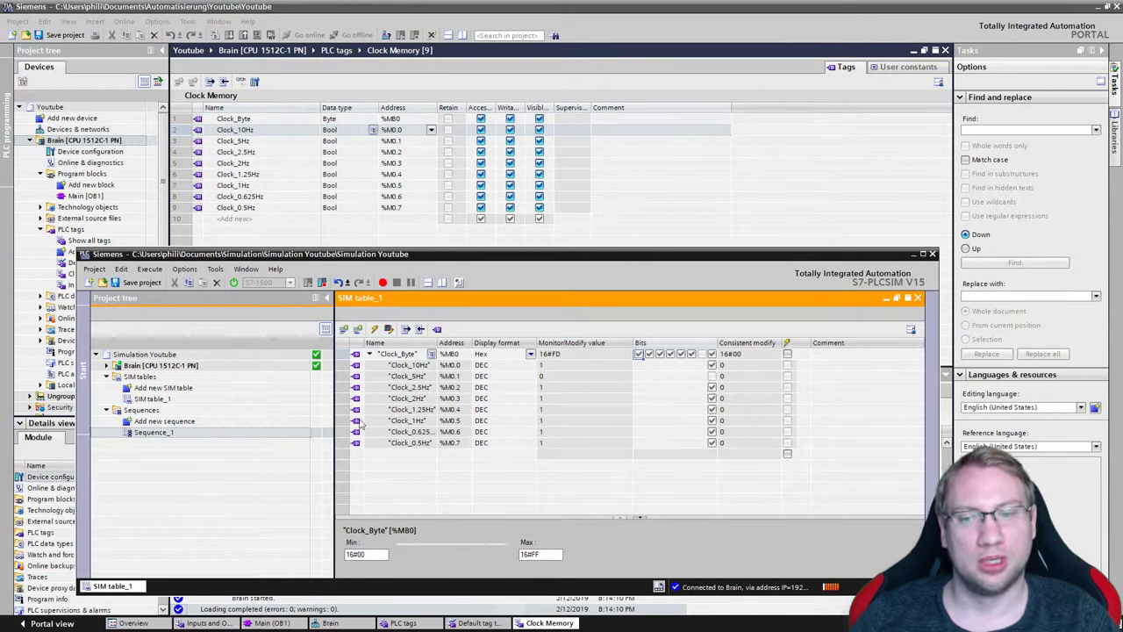
{"action": "left_click", "coordinate": [619, 422]}
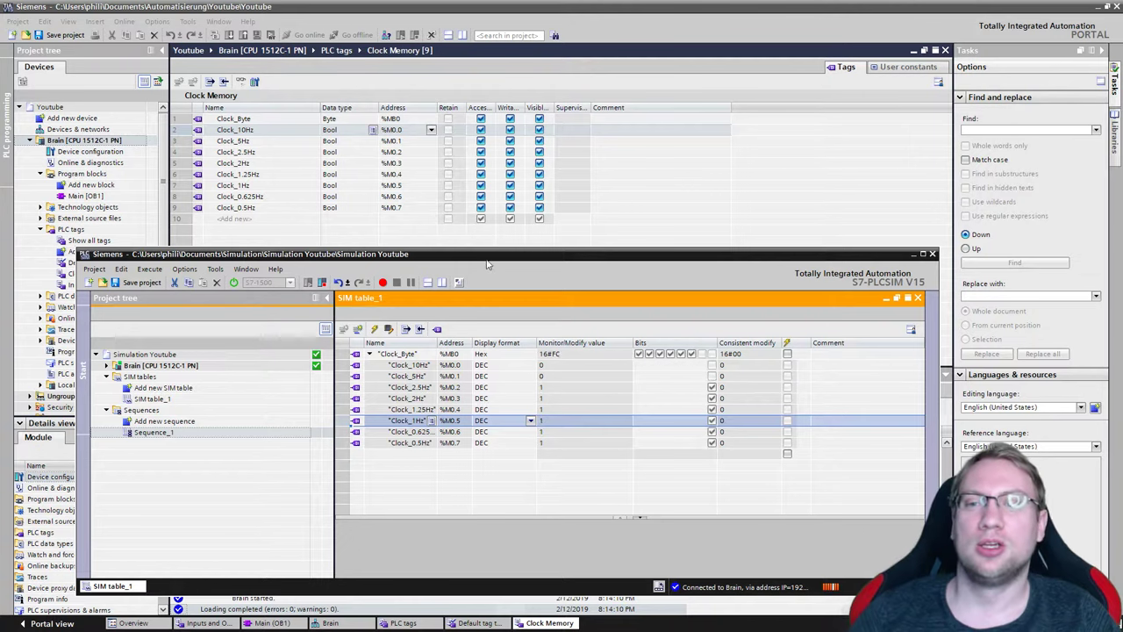
{"action": "left_click", "coordinate": [912, 253]}
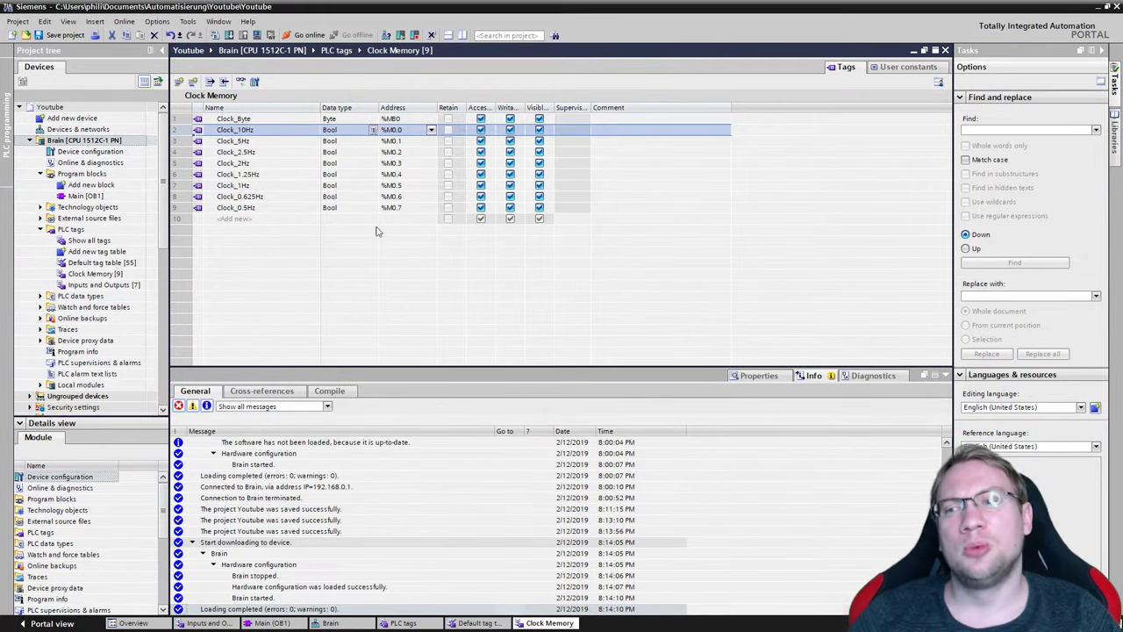
Step: Open Main [OB1] and add a P1 output coil to Network 3
{"action": "double_click", "coordinate": [85, 195]}
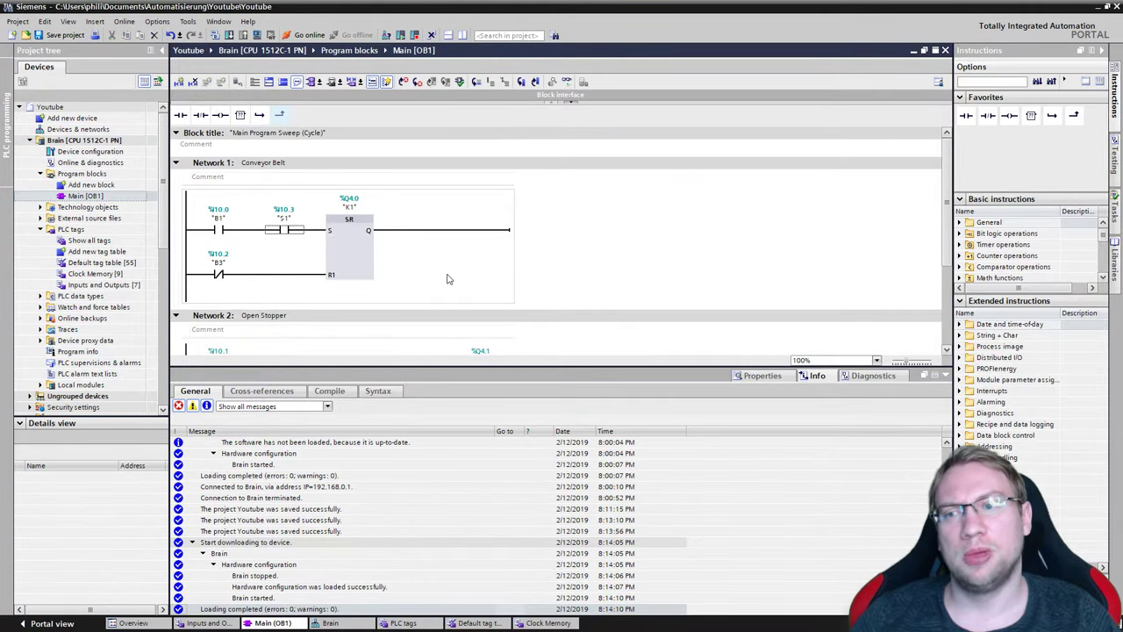
{"action": "scroll", "coordinate": [448, 279], "scroll_direction": "down", "scroll_amount": 3}
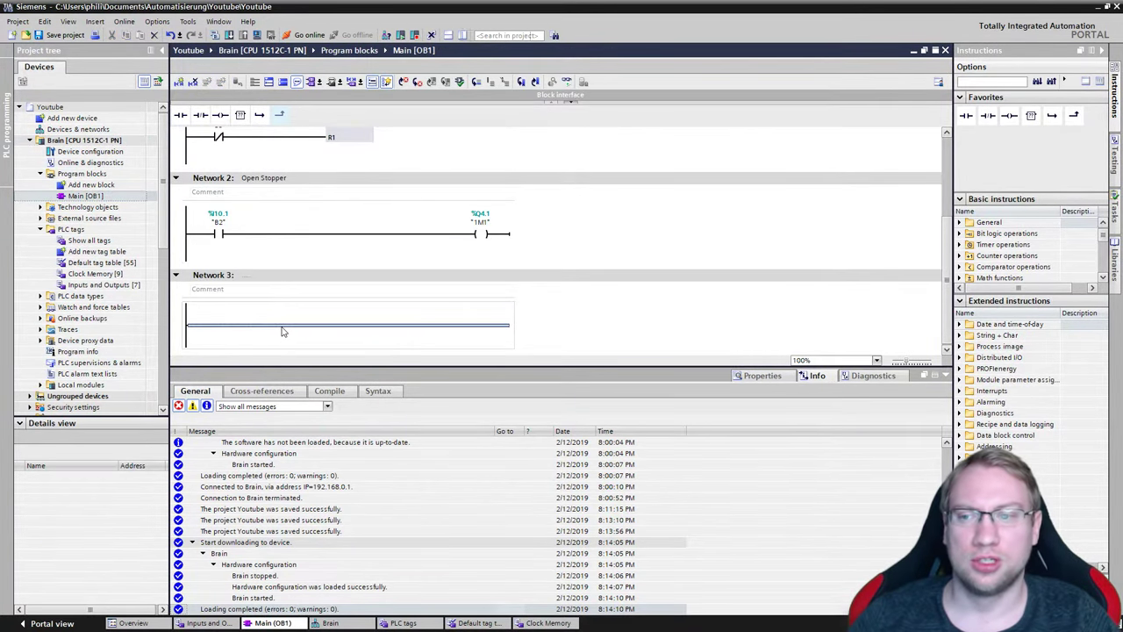
{"action": "left_click", "coordinate": [220, 115]}
{"action": "left_click", "coordinate": [473, 315]}
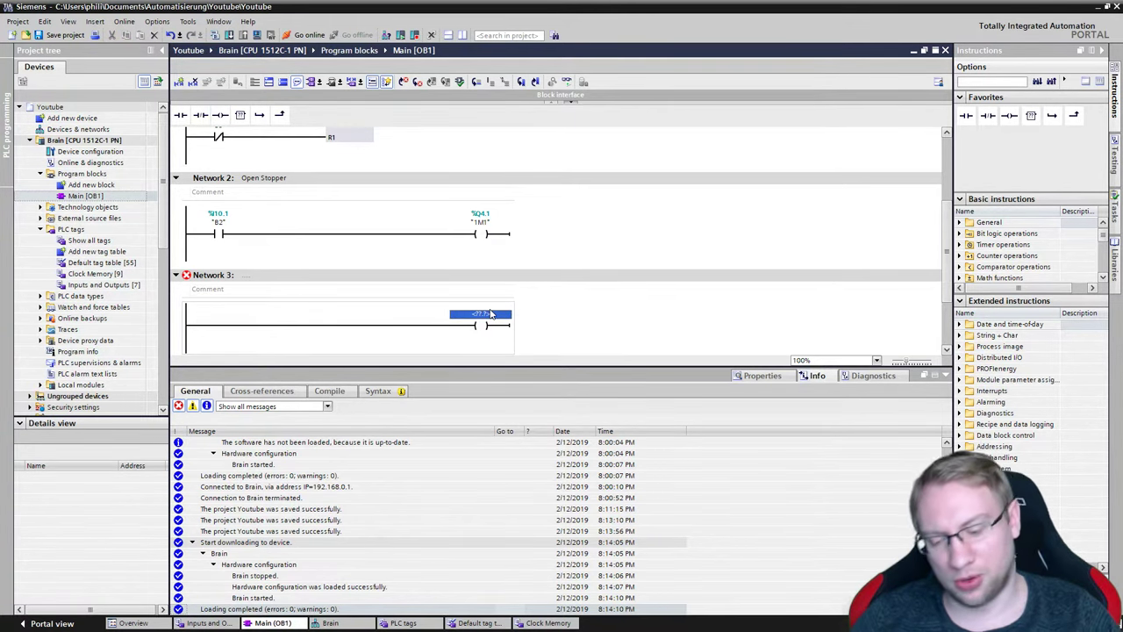
{"action": "type", "text": "P1"}
{"action": "key", "text": "Return"}
{"action": "type", "text": "Indicator LED"}
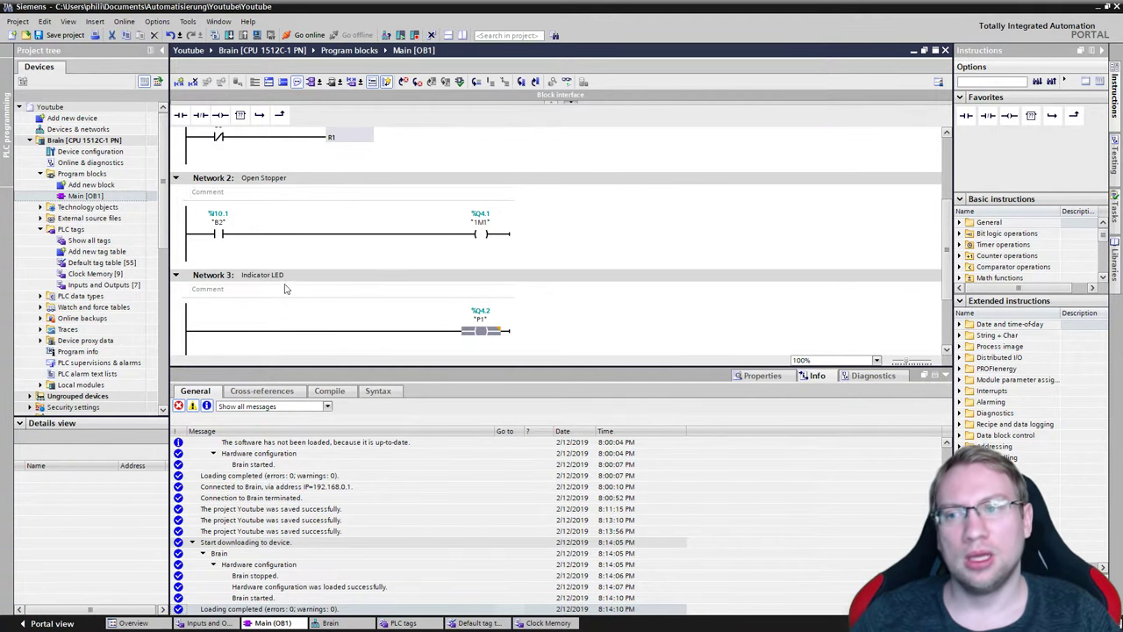
{"action": "left_click", "coordinate": [246, 274]}
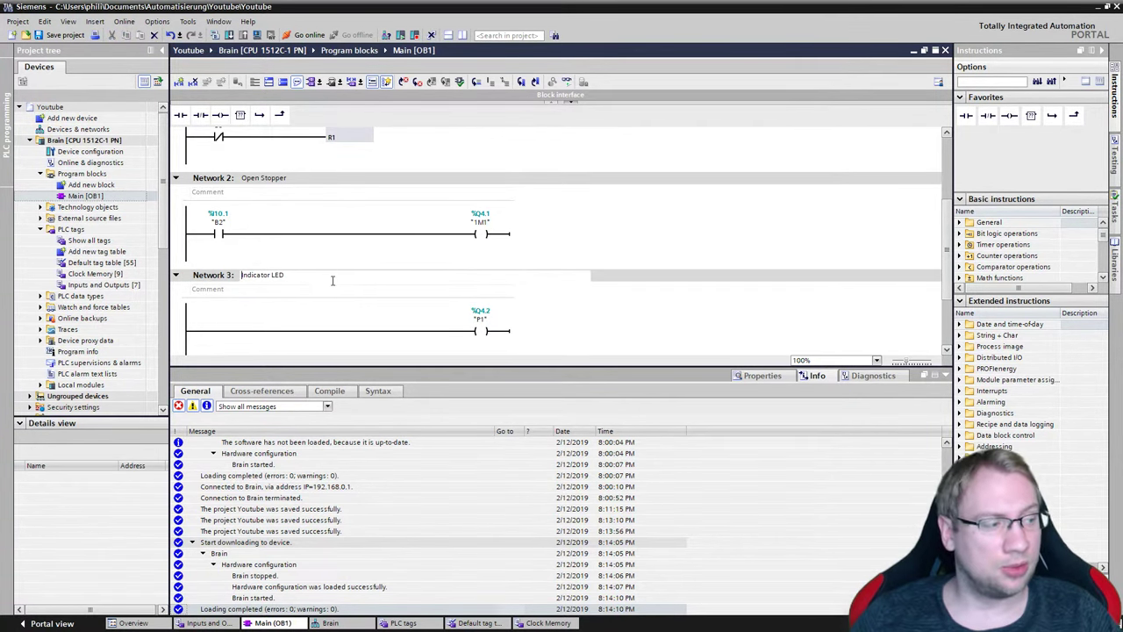
Step: Insert a normally closed B3 contact at the start of Network 3
{"action": "left_click_drag", "start_coordinate": [381, 367], "coordinate": [377, 480]}
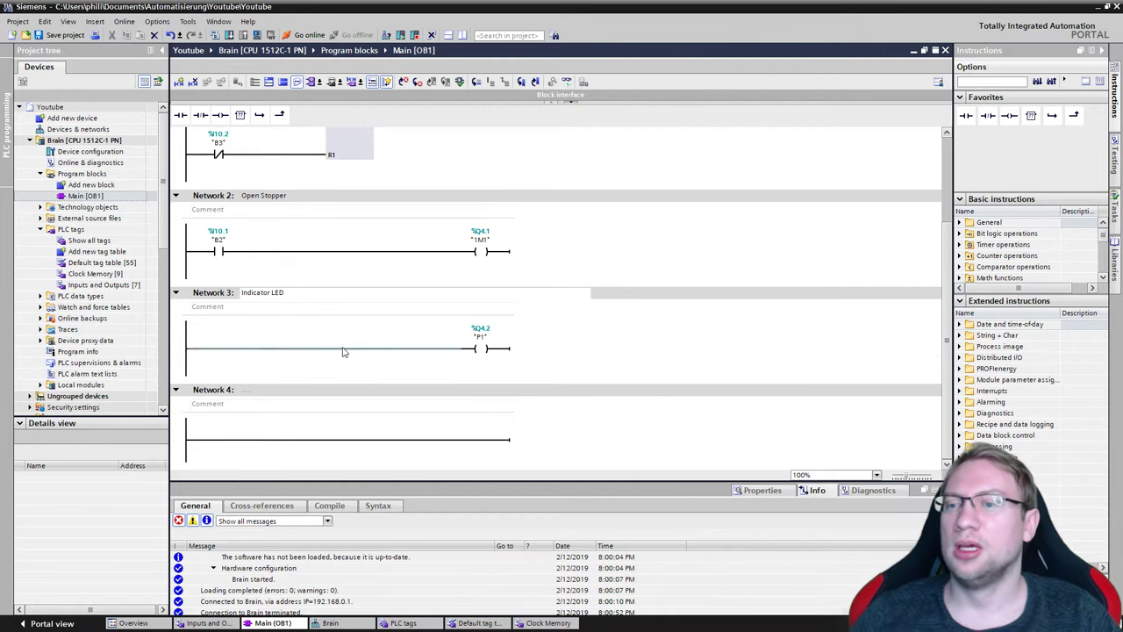
{"action": "left_click", "coordinate": [346, 350]}
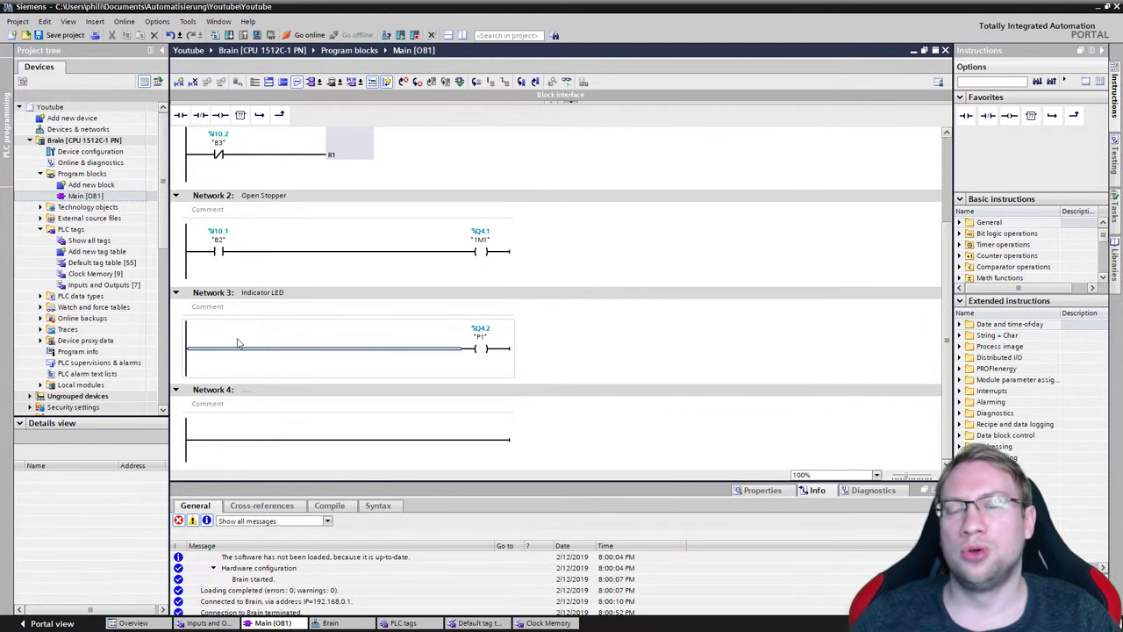
{"action": "left_click", "coordinate": [183, 117]}
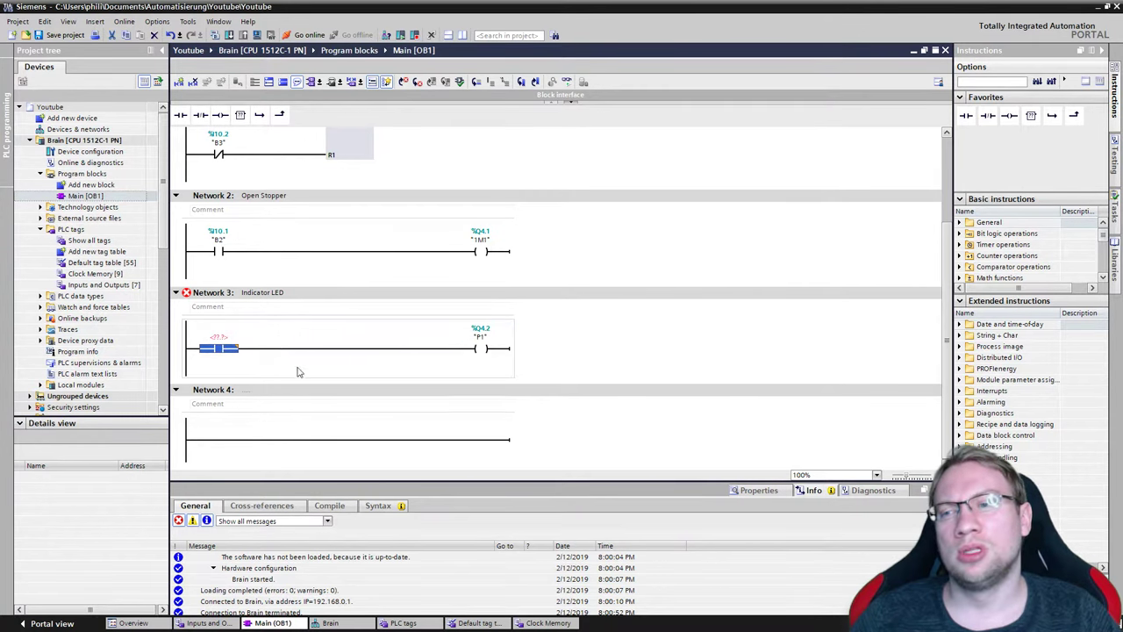
{"action": "left_click", "coordinate": [474, 348]}
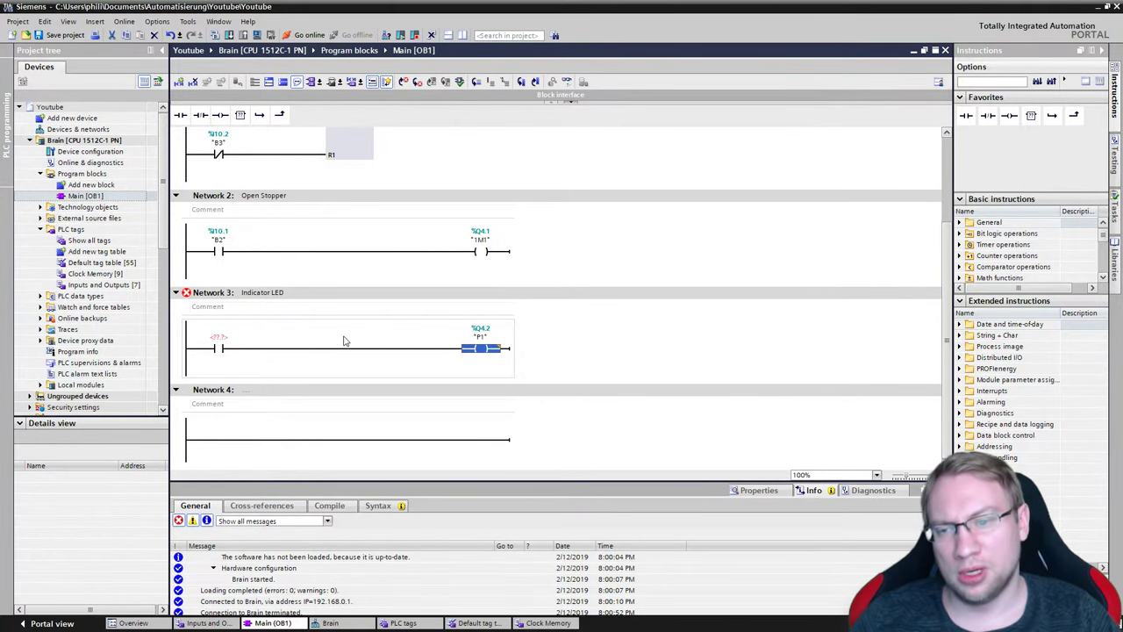
{"action": "left_click", "coordinate": [221, 340]}
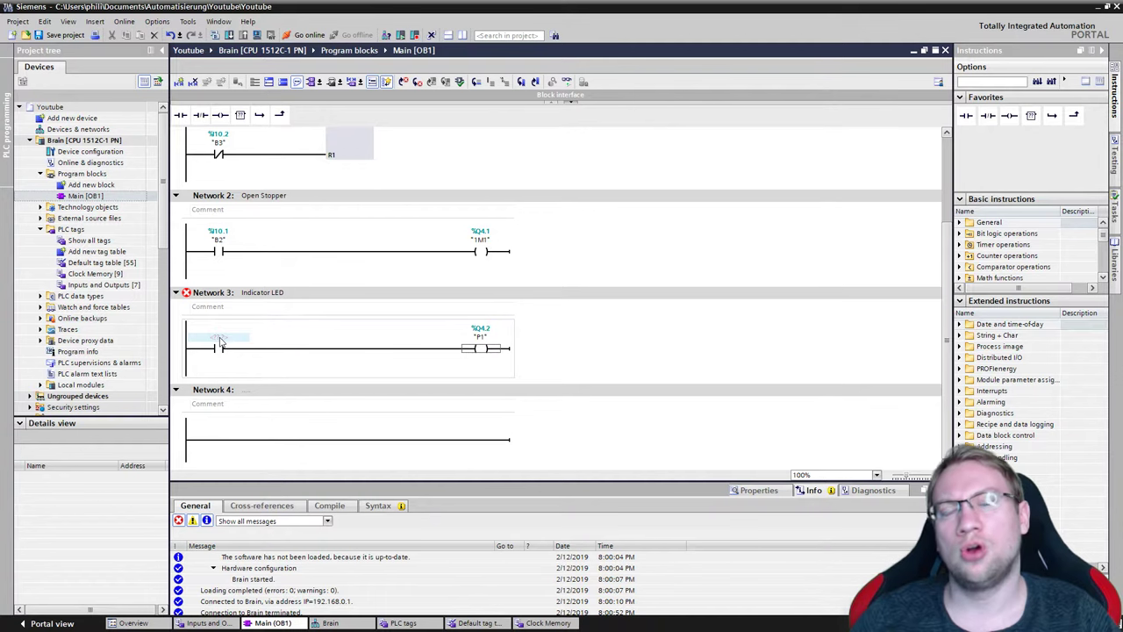
{"action": "left_click", "coordinate": [221, 350]}
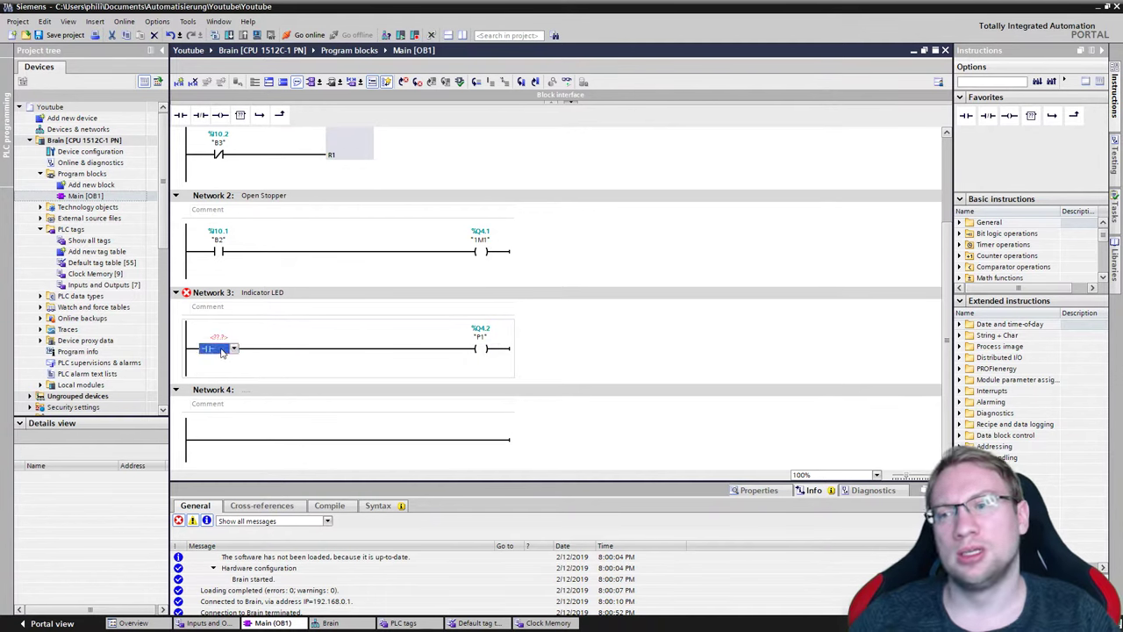
{"action": "left_click", "coordinate": [234, 349]}
{"action": "left_click", "coordinate": [212, 368]}
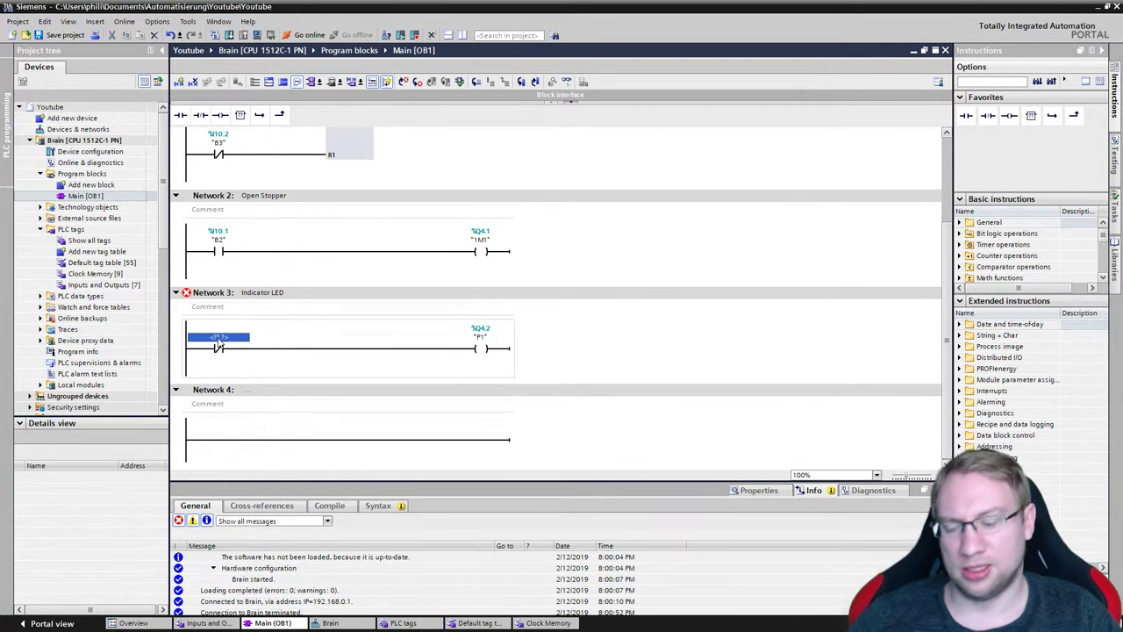
{"action": "type", "text": "B3"}
{"action": "key", "text": "Return"}
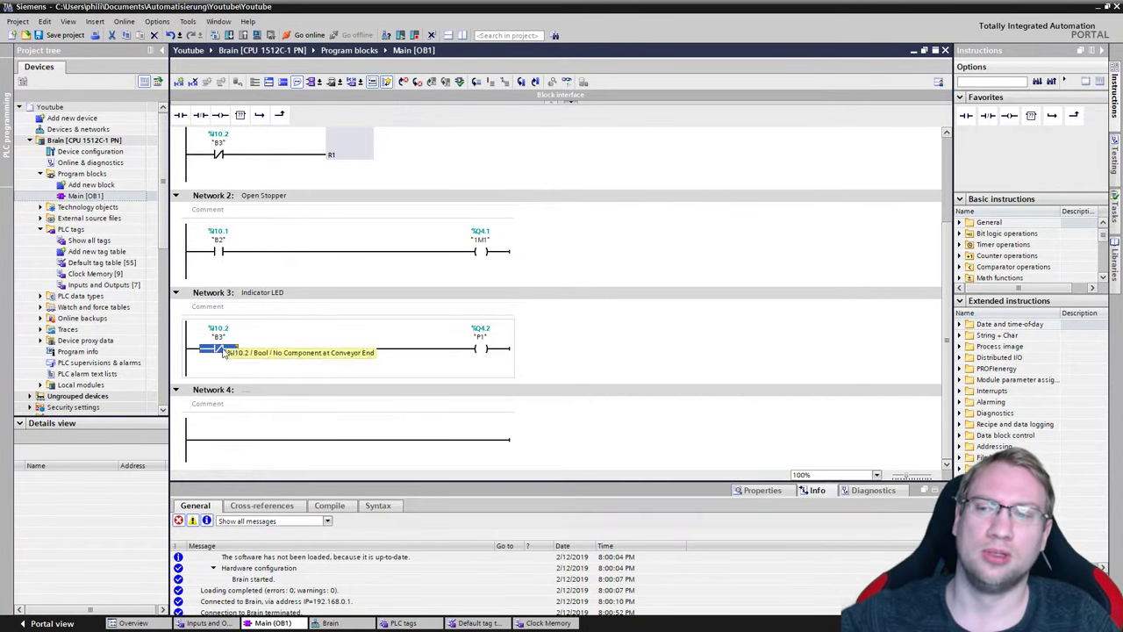
Step: Select the B3 contact, P1 coil and left-rail rung start in Network 3
{"action": "left_click", "coordinate": [222, 350]}
{"action": "left_click", "coordinate": [221, 337]}
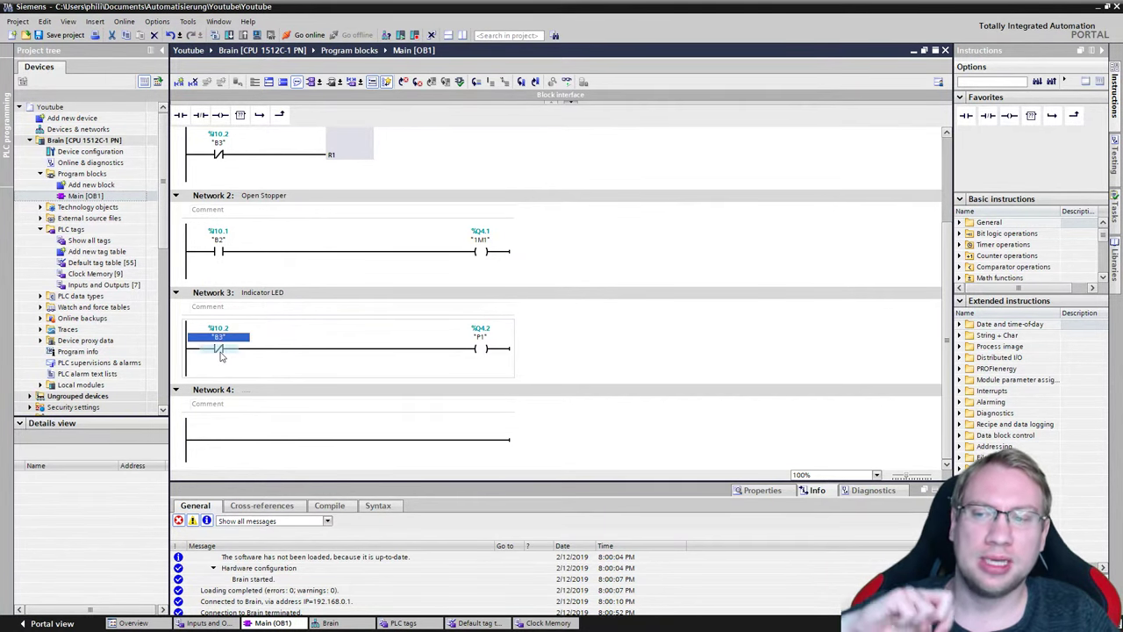
{"action": "left_click", "coordinate": [221, 352]}
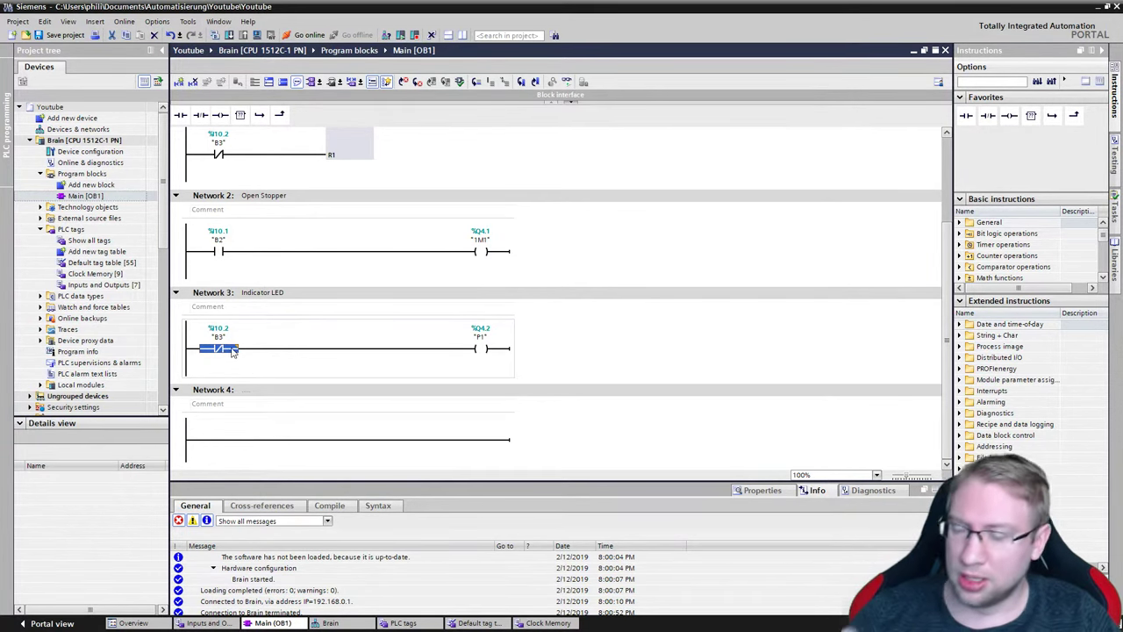
{"action": "left_click", "coordinate": [481, 353]}
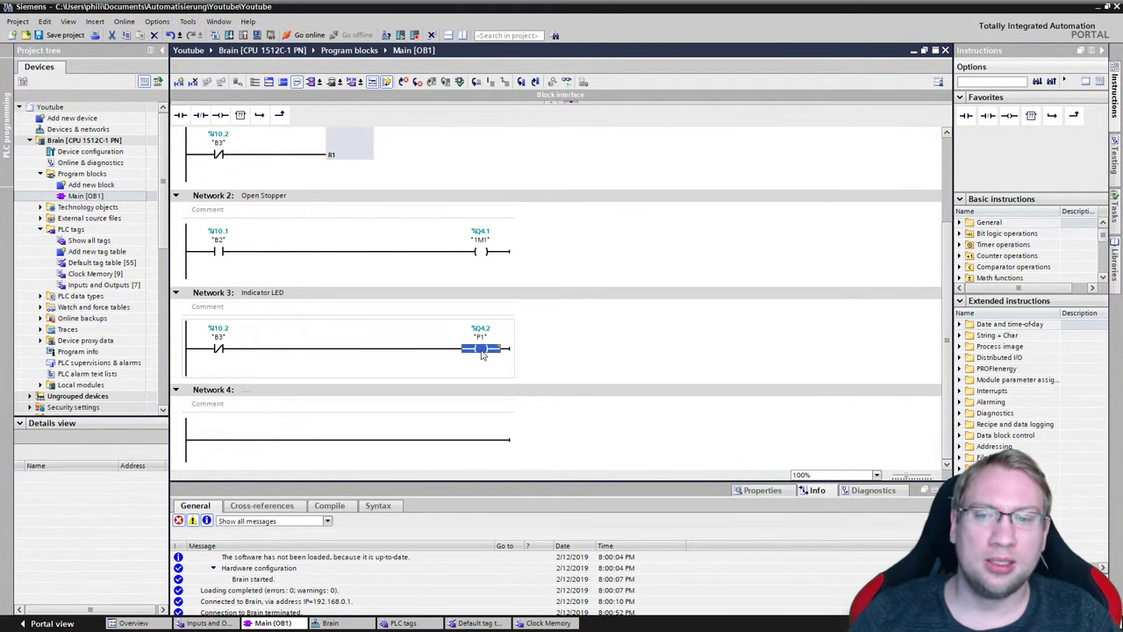
{"action": "left_click", "coordinate": [199, 350]}
Step: Start a parallel branch in Network 3 with a normally open B1 contact
{"action": "left_click", "coordinate": [259, 115]}
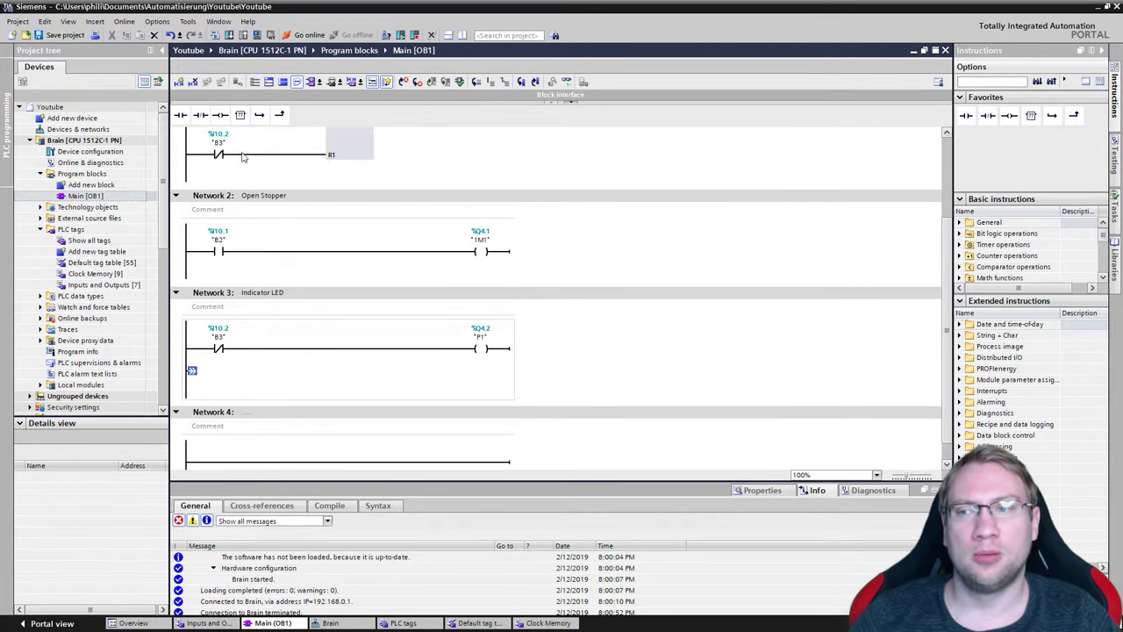
{"action": "left_click", "coordinate": [181, 115]}
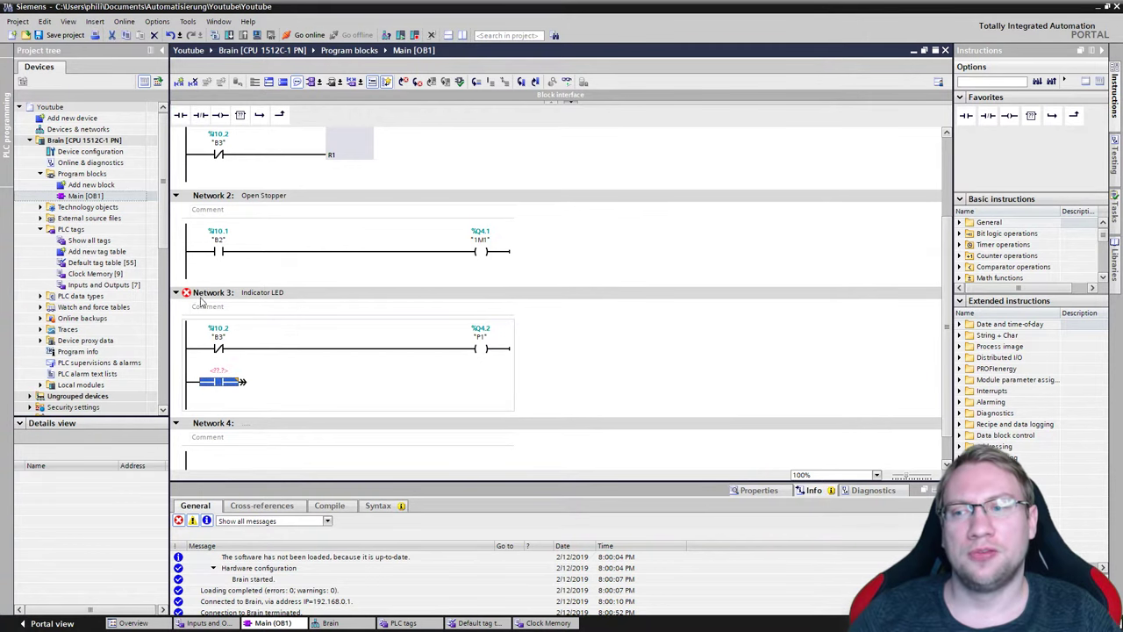
{"action": "left_click", "coordinate": [222, 372]}
{"action": "type", "text": "B1"}
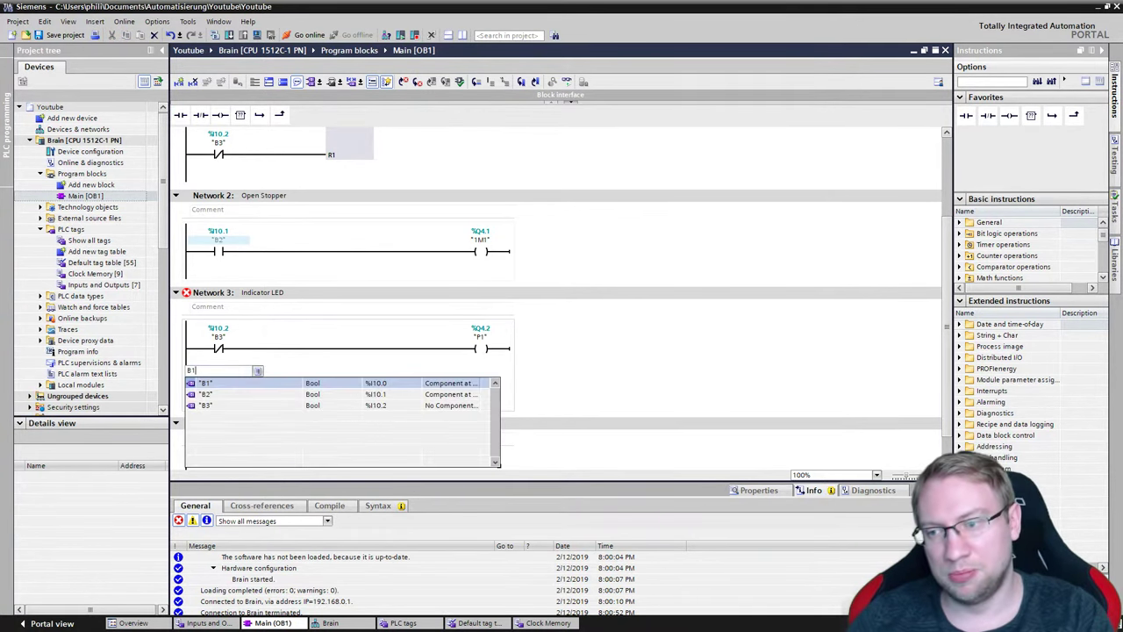
{"action": "key", "text": "Return"}
Step: Check the conveyor diagram slide, moving its component, before returning to the editor
{"action": "key", "text": "alt+Tab"}
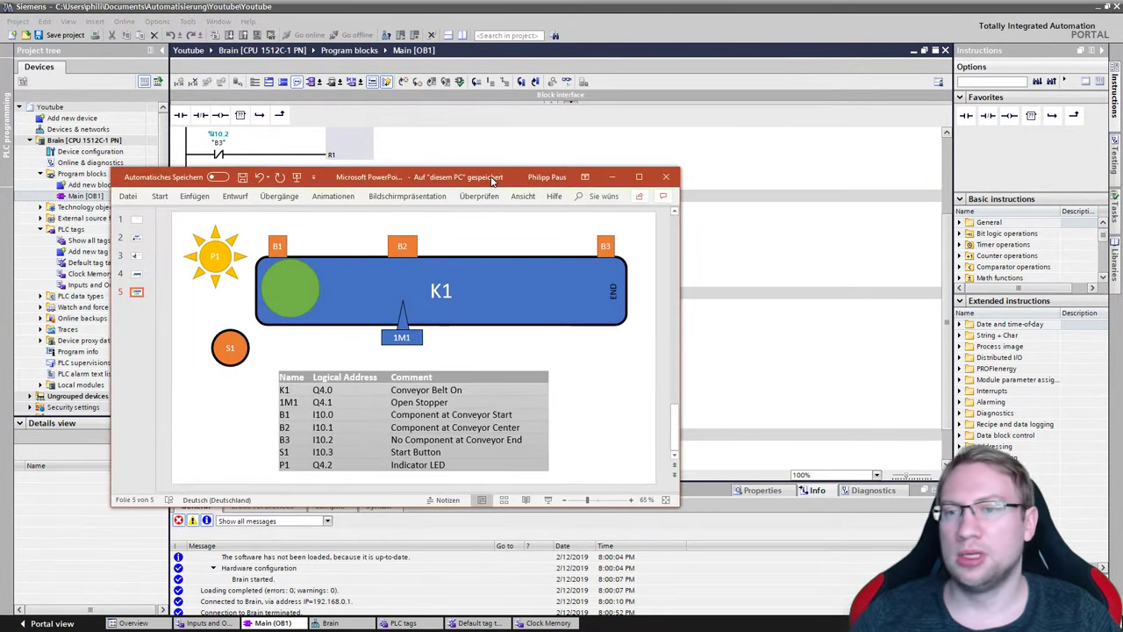
{"action": "left_click", "coordinate": [281, 270]}
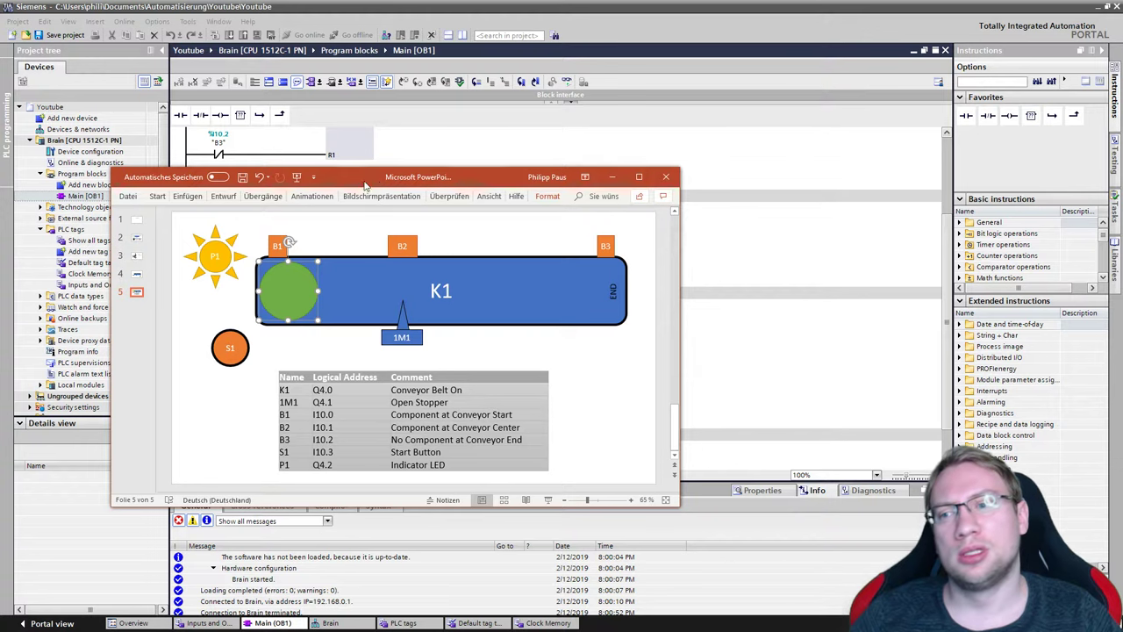
{"action": "left_click_drag", "start_coordinate": [370, 180], "coordinate": [356, 183]}
{"action": "key", "text": "alt+Tab"}
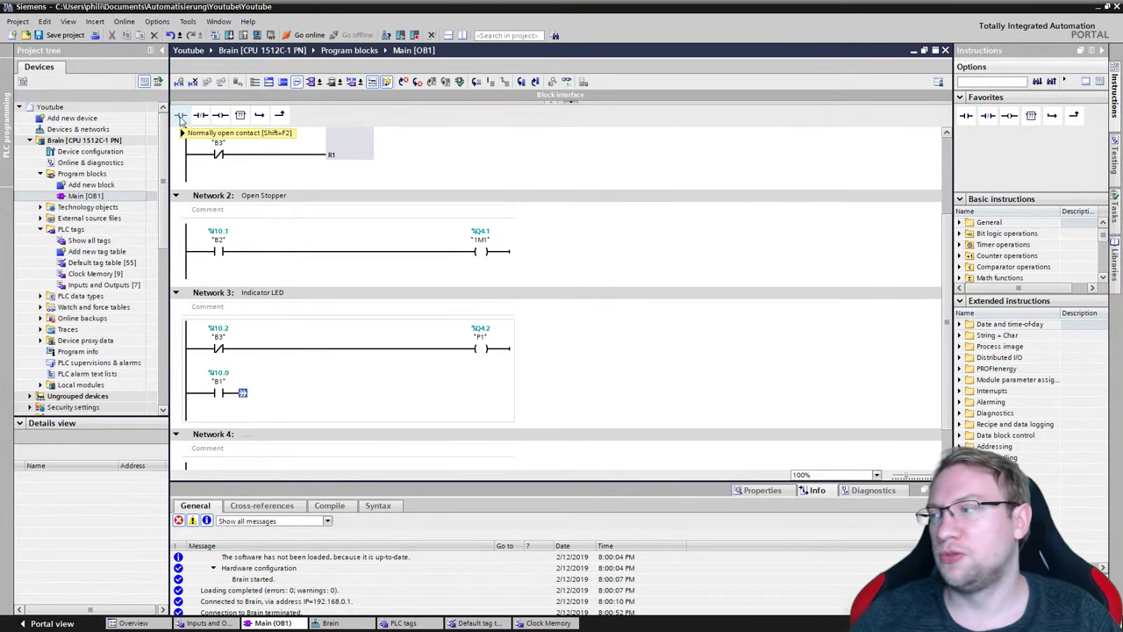
Step: Add a second contact after B1 assigned to Clock_2Hz (%M0.3)
{"action": "left_click", "coordinate": [180, 115]}
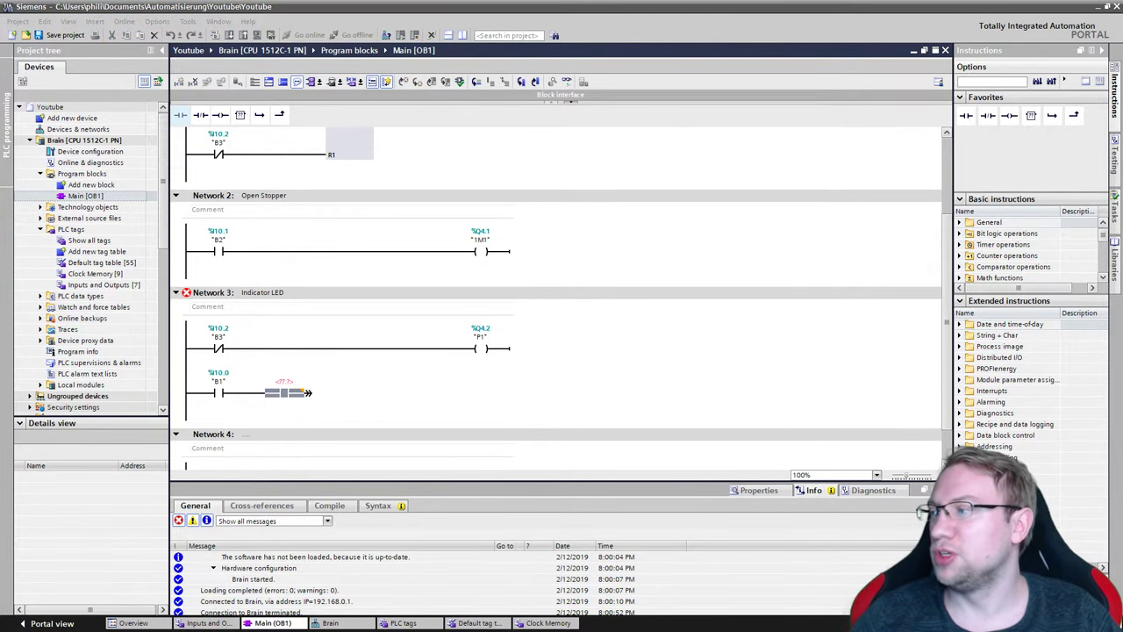
{"action": "key", "text": "alt+Tab"}
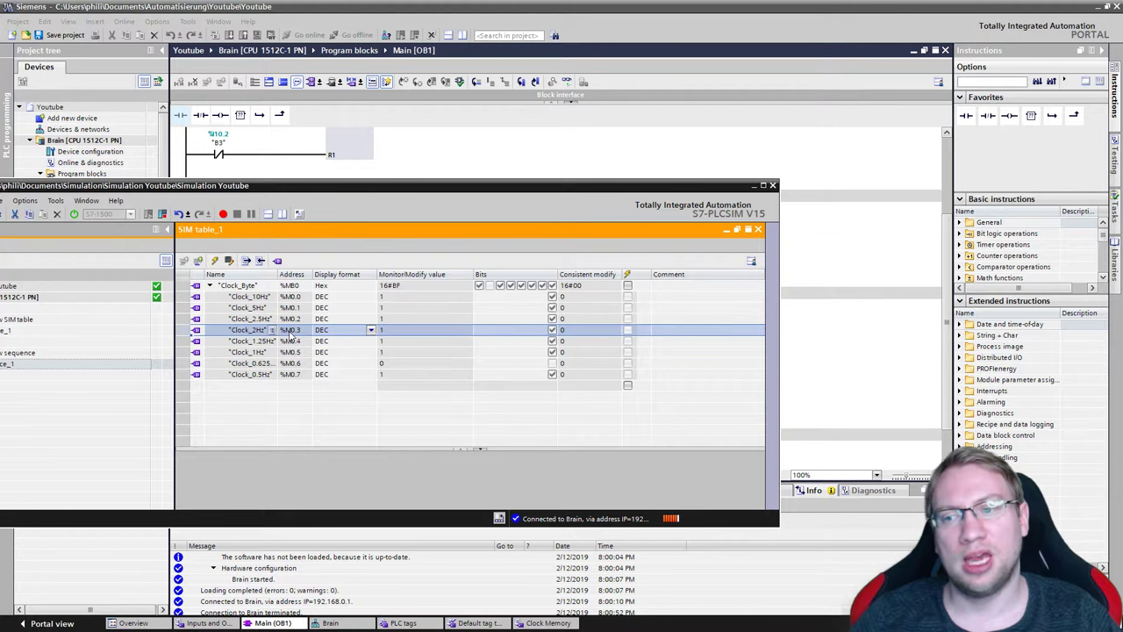
{"action": "key", "text": "alt+Tab"}
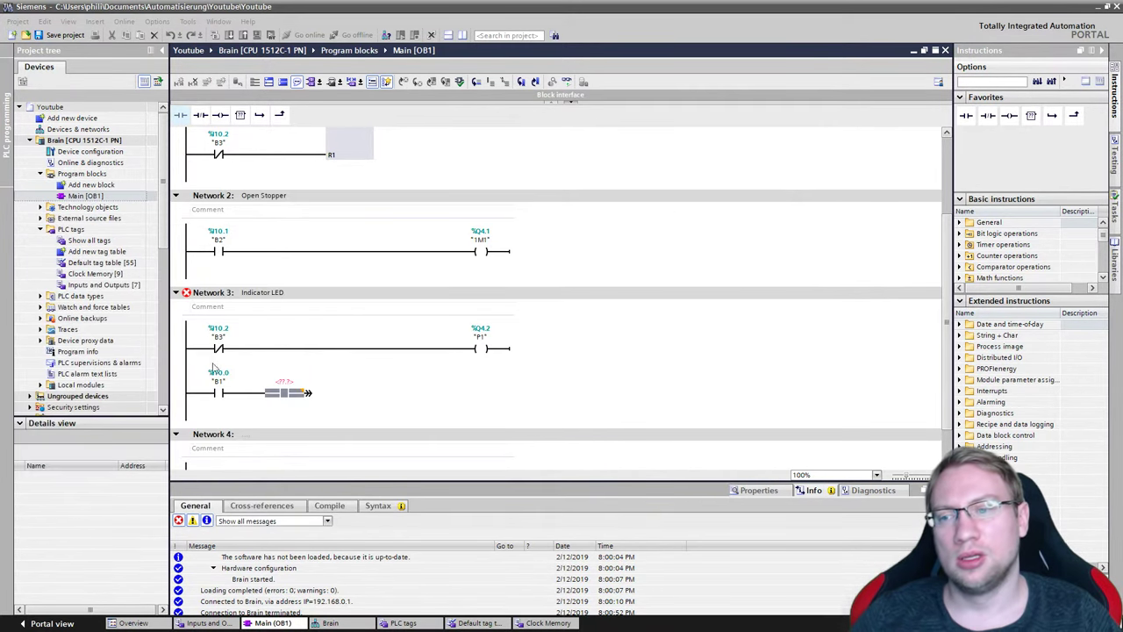
{"action": "left_click", "coordinate": [280, 382]}
{"action": "type", "text": "%"}
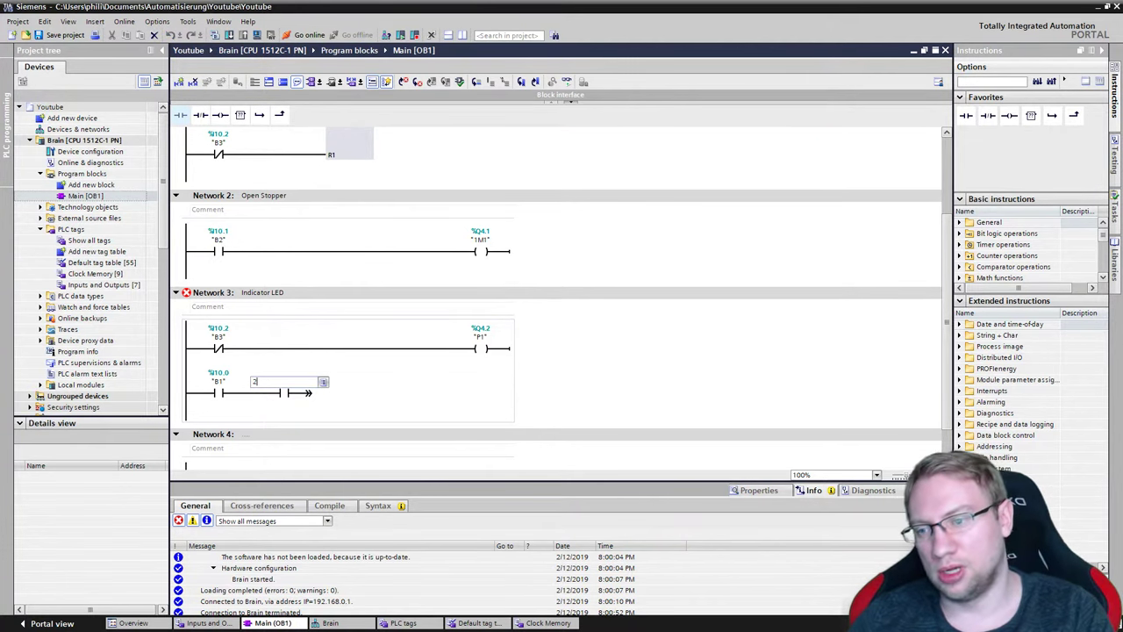
{"action": "type", "text": "cloc"}
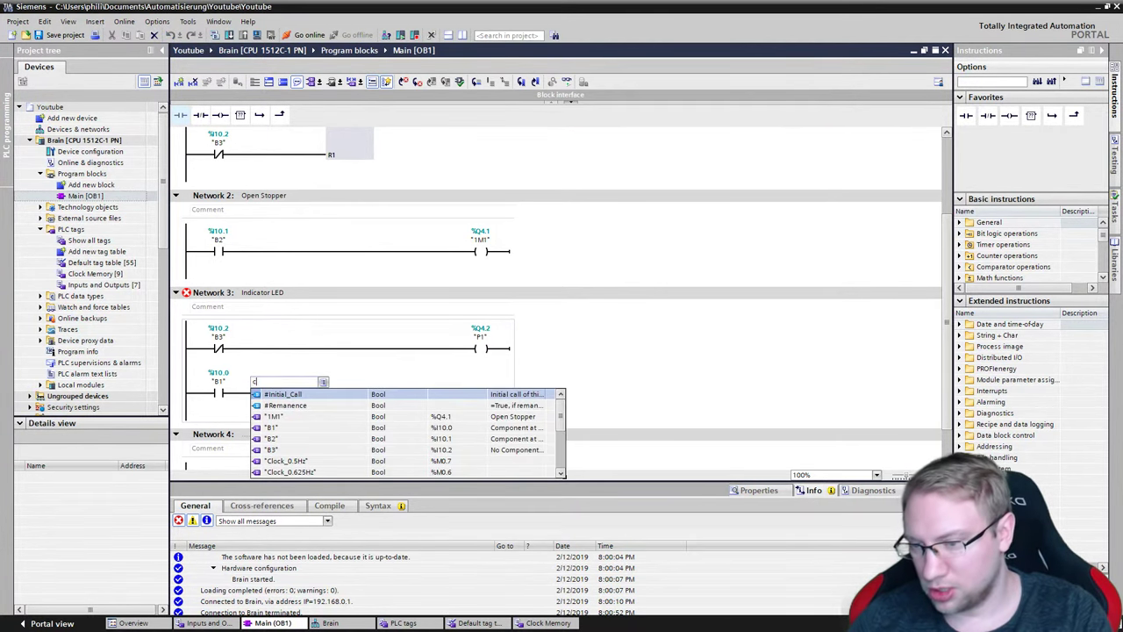
{"action": "key", "text": "Down"}
{"action": "key", "text": "Down"}
{"action": "key", "text": "Down"}
{"action": "key", "text": "Down"}
{"action": "key", "text": "Return"}
{"action": "mouse_move", "coordinate": [283, 386]}
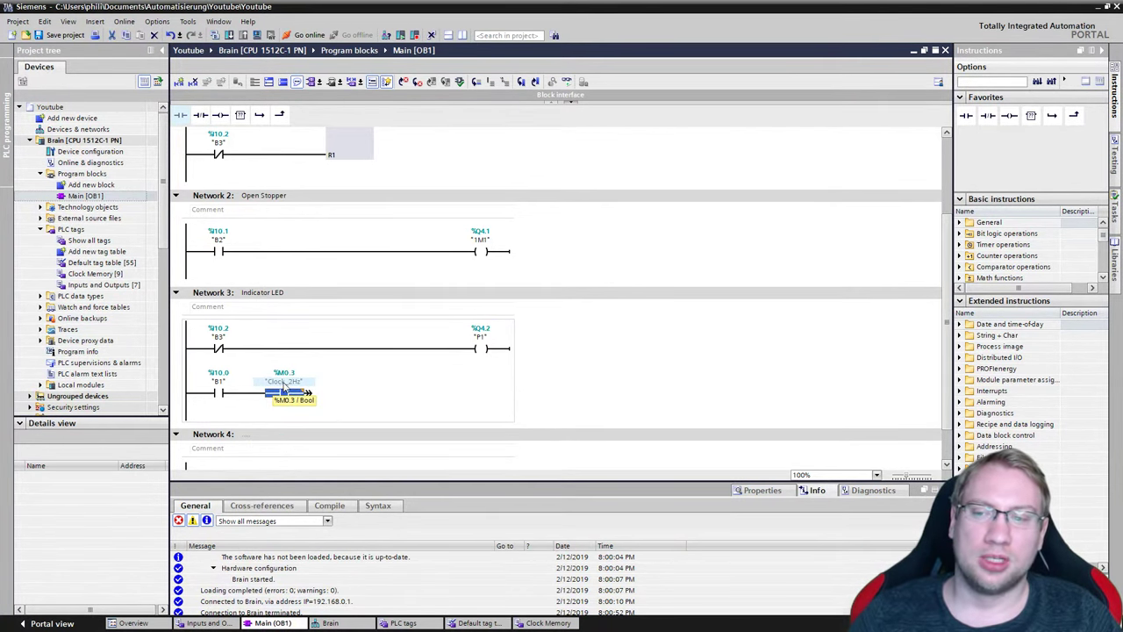
{"action": "double_click", "coordinate": [279, 382]}
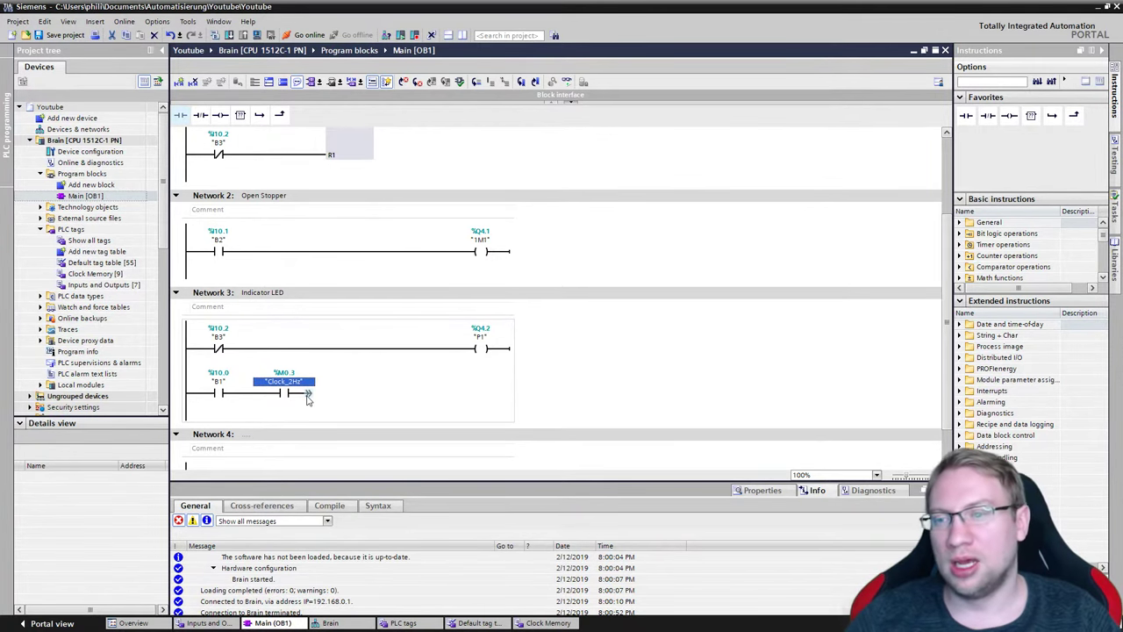
{"action": "left_click", "coordinate": [307, 398]}
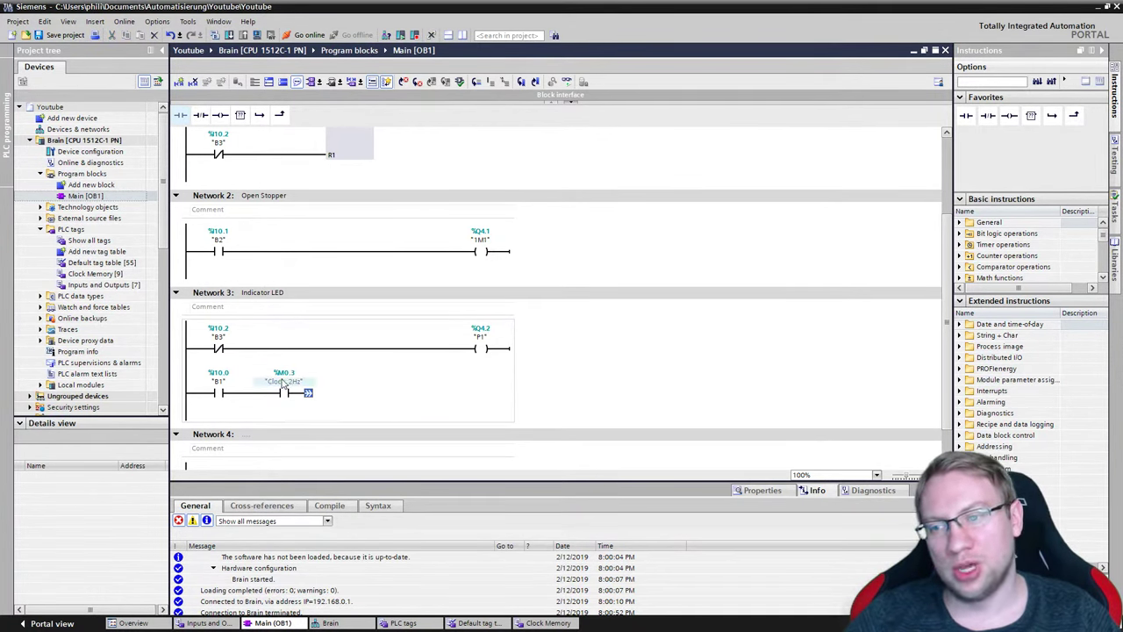
Step: Close the B1–Clock_2Hz branch onto the main rung before coil P1
{"action": "left_click", "coordinate": [260, 116]}
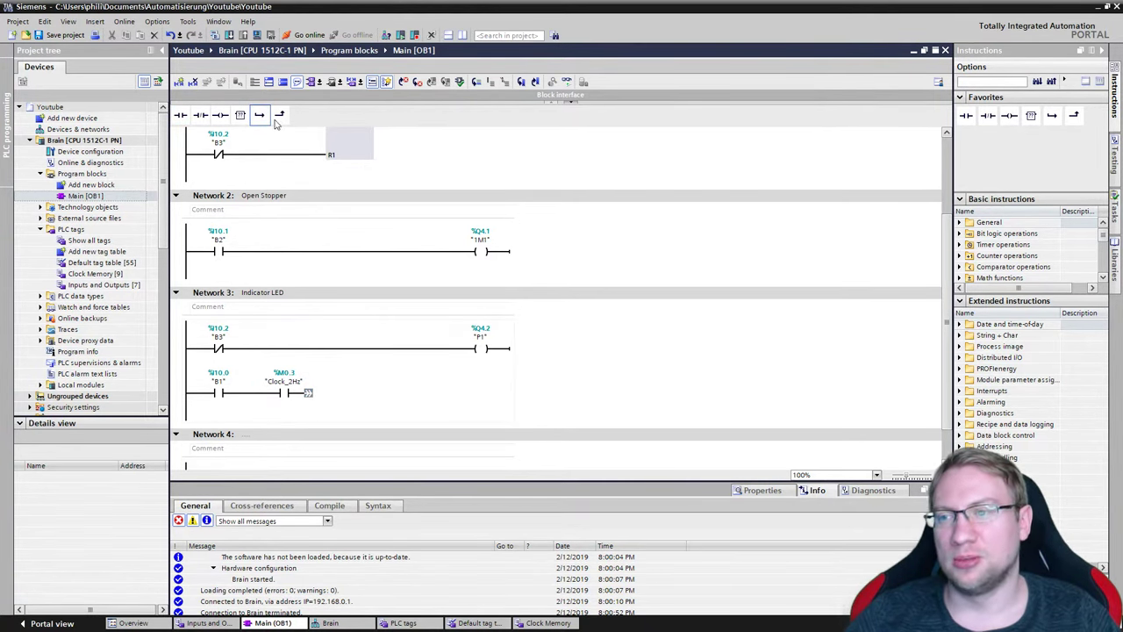
{"action": "left_click", "coordinate": [279, 118]}
{"action": "left_click", "coordinate": [219, 393]}
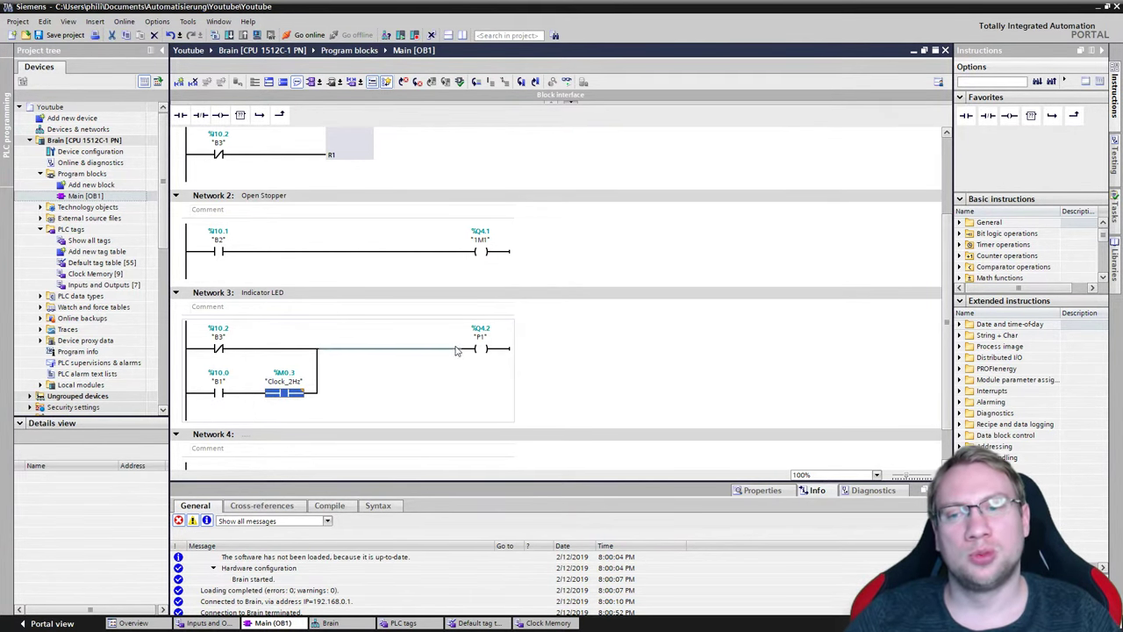
{"action": "left_click", "coordinate": [195, 395]}
Step: Open a third parallel branch with a K1 contact below B1
{"action": "left_click", "coordinate": [261, 117]}
{"action": "left_click", "coordinate": [180, 114]}
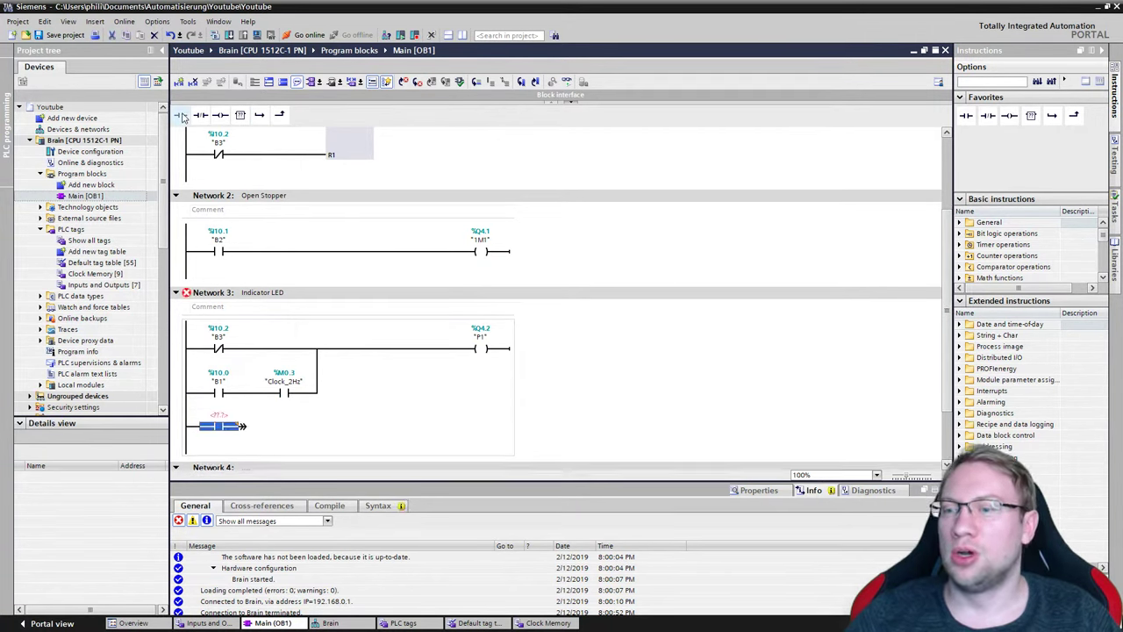
{"action": "left_click", "coordinate": [222, 415]}
{"action": "type", "text": "K1"}
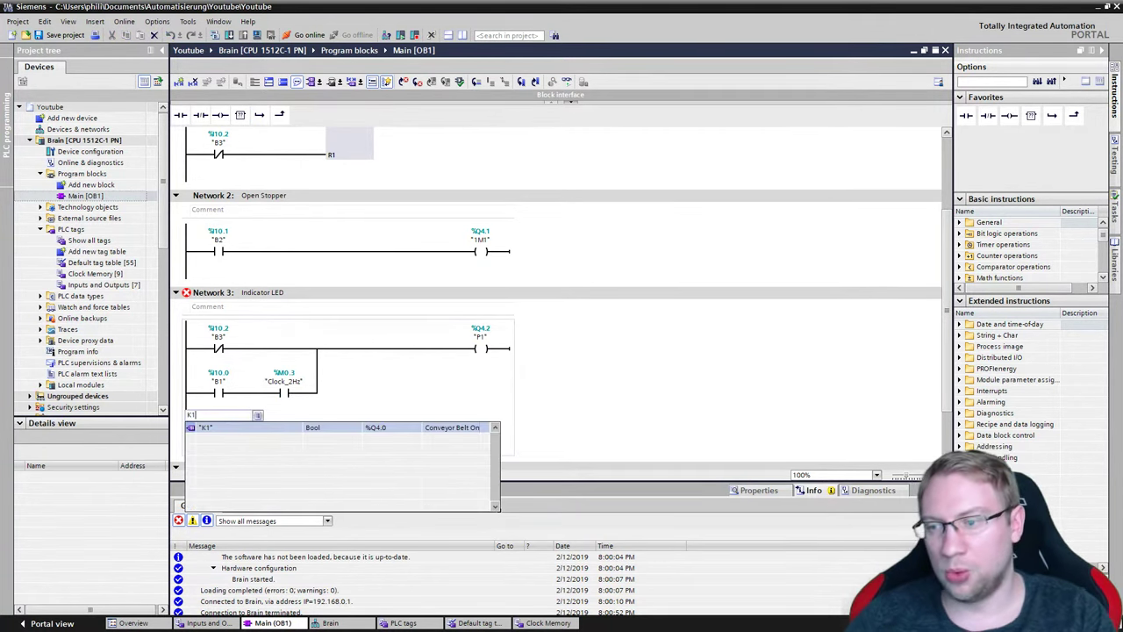
{"action": "key", "text": "Return"}
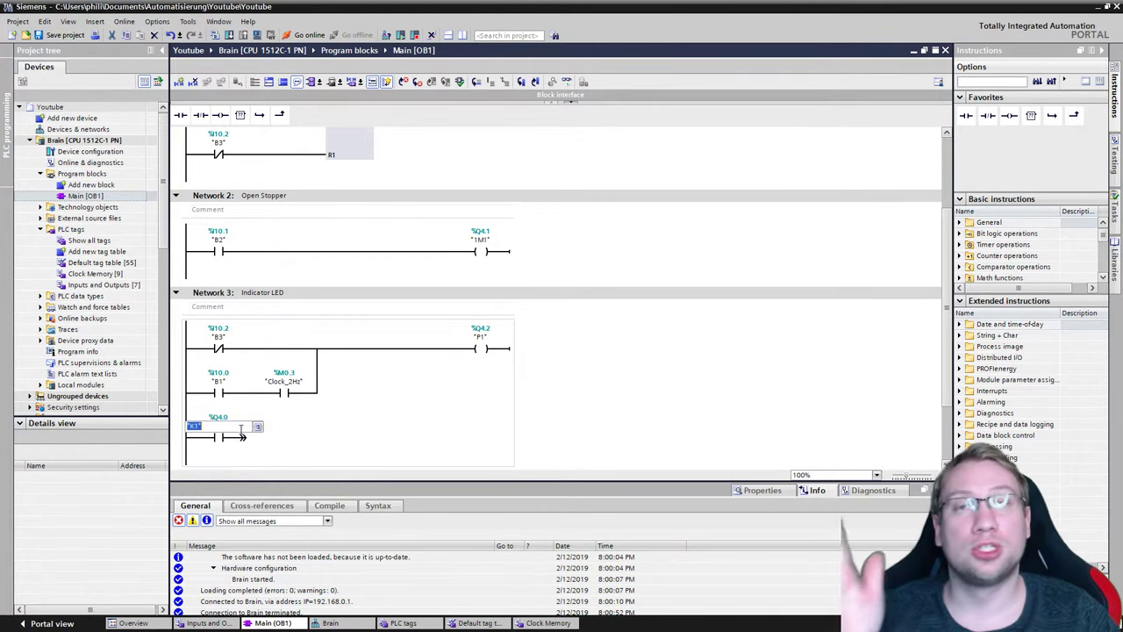
{"action": "mouse_move", "coordinate": [331, 256]}
{"action": "left_mouse_down"}
{"action": "mouse_move", "coordinate": [592, 253]}
{"action": "mouse_move", "coordinate": [323, 256]}
{"action": "left_mouse_up"}
{"action": "left_click_drag", "start_coordinate": [512, 146], "coordinate": [417, 165]}
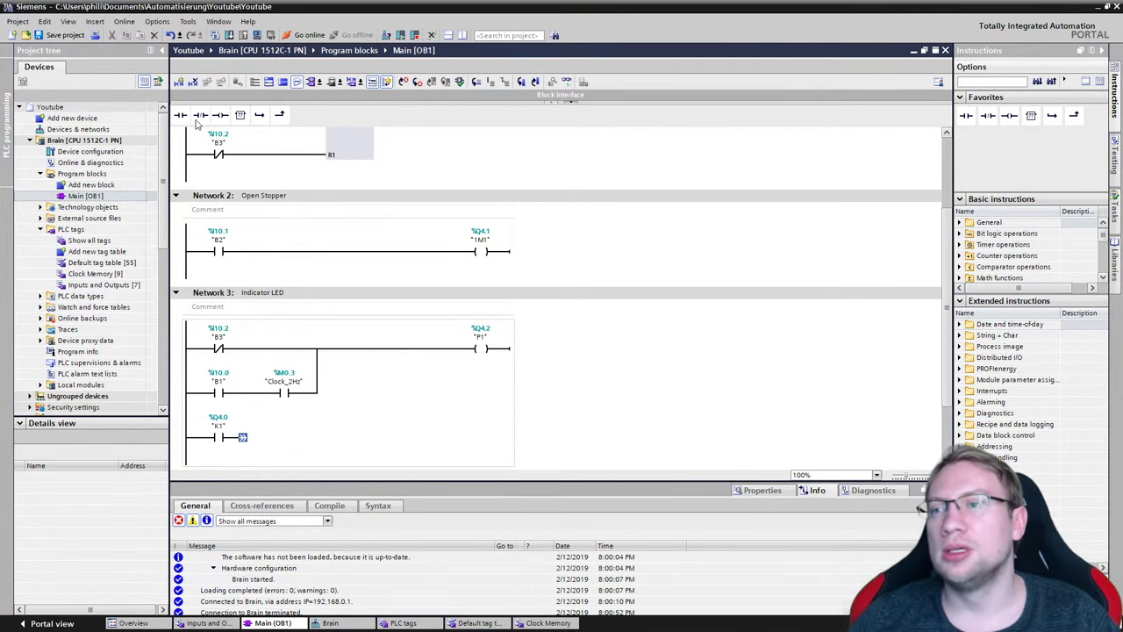
Step: Add a Clock_1Hz (%M0.5) contact after K1 and wire it to the main rung
{"action": "left_click", "coordinate": [180, 115]}
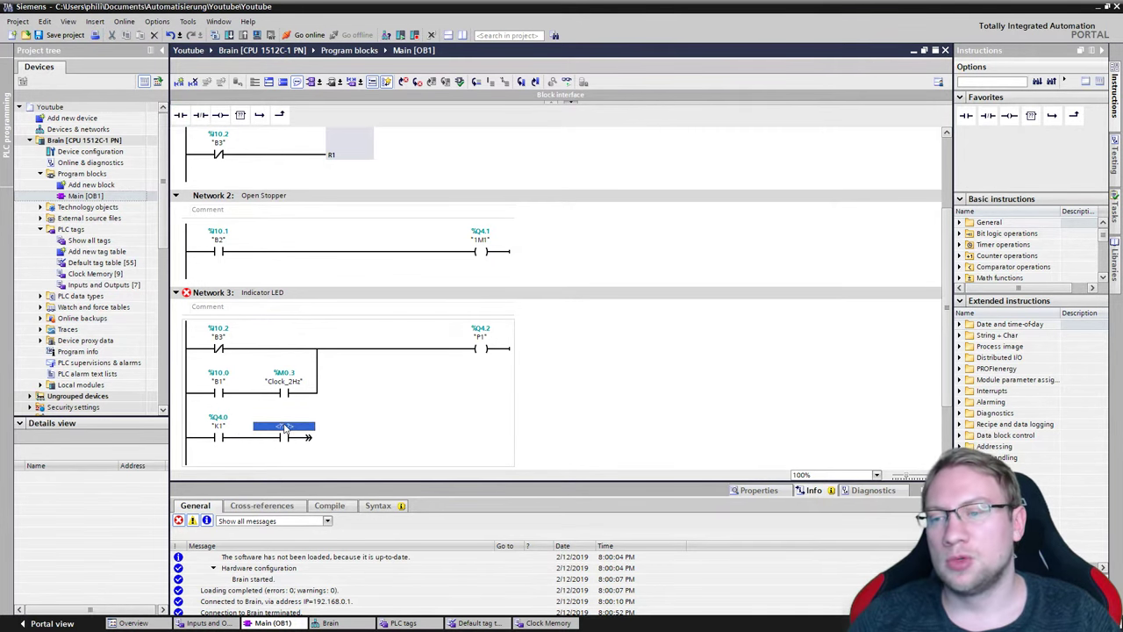
{"action": "type", "text": "cloc"}
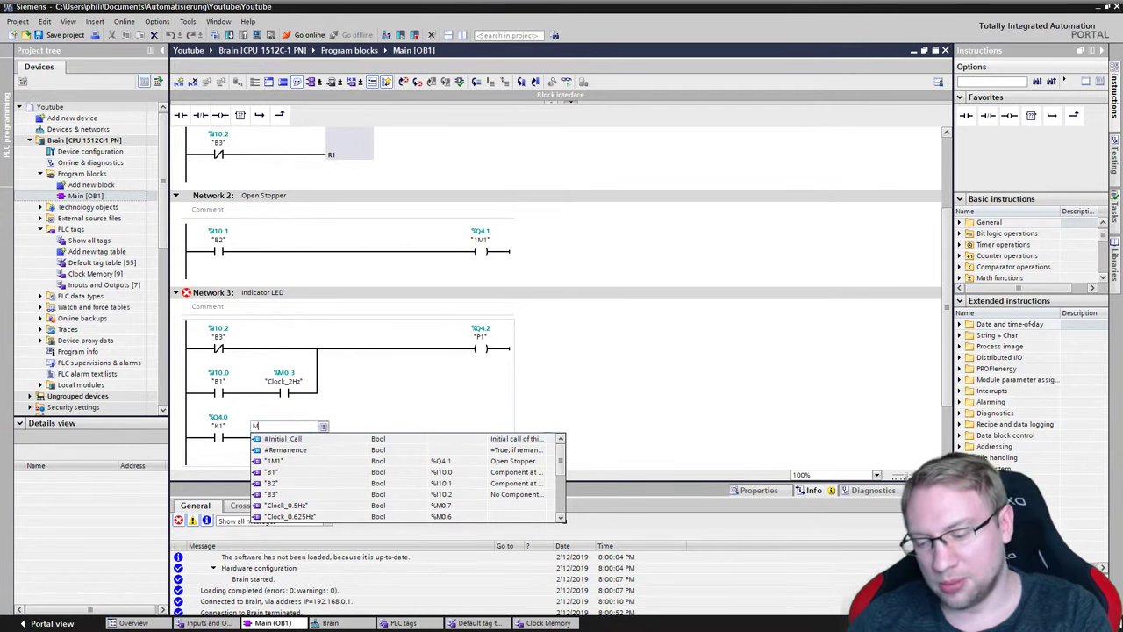
{"action": "type", "text": "M0.5"}
{"action": "key", "text": "Return"}
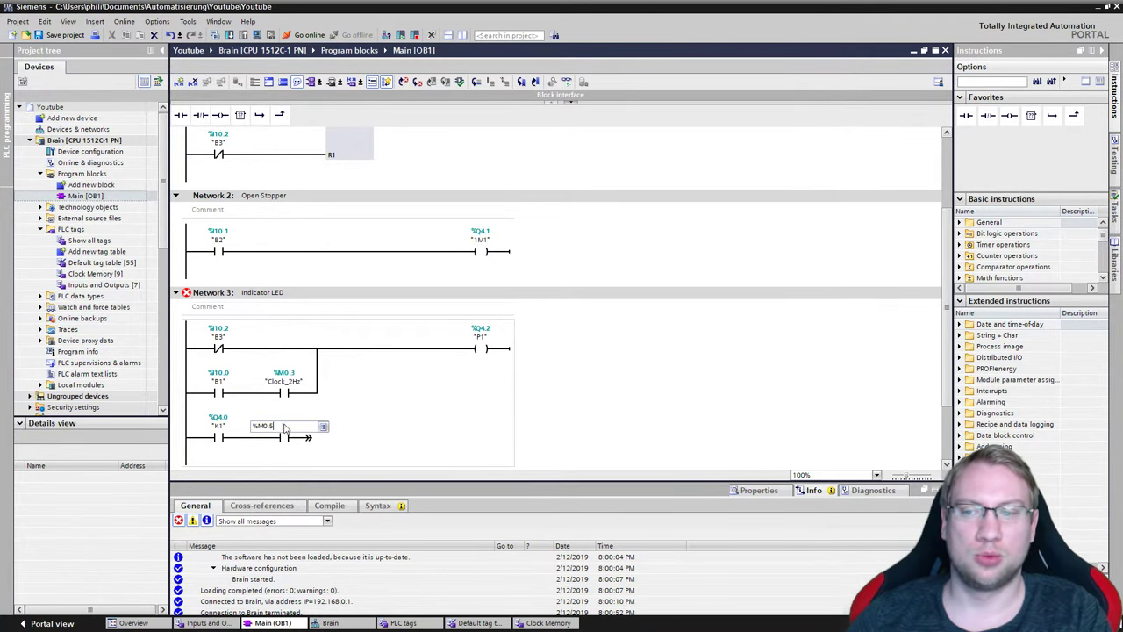
{"action": "mouse_move", "coordinate": [307, 436]}
{"action": "left_mouse_down"}
{"action": "mouse_move", "coordinate": [324, 390]}
{"action": "mouse_move", "coordinate": [316, 399]}
{"action": "left_mouse_up"}
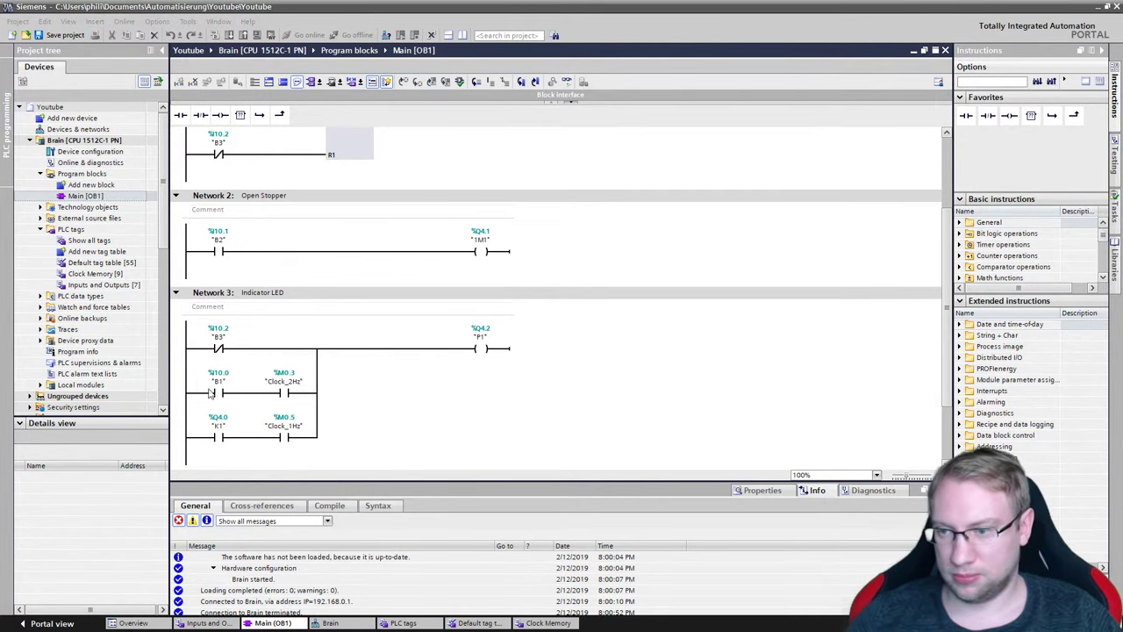
{"action": "left_click", "coordinate": [195, 436]}
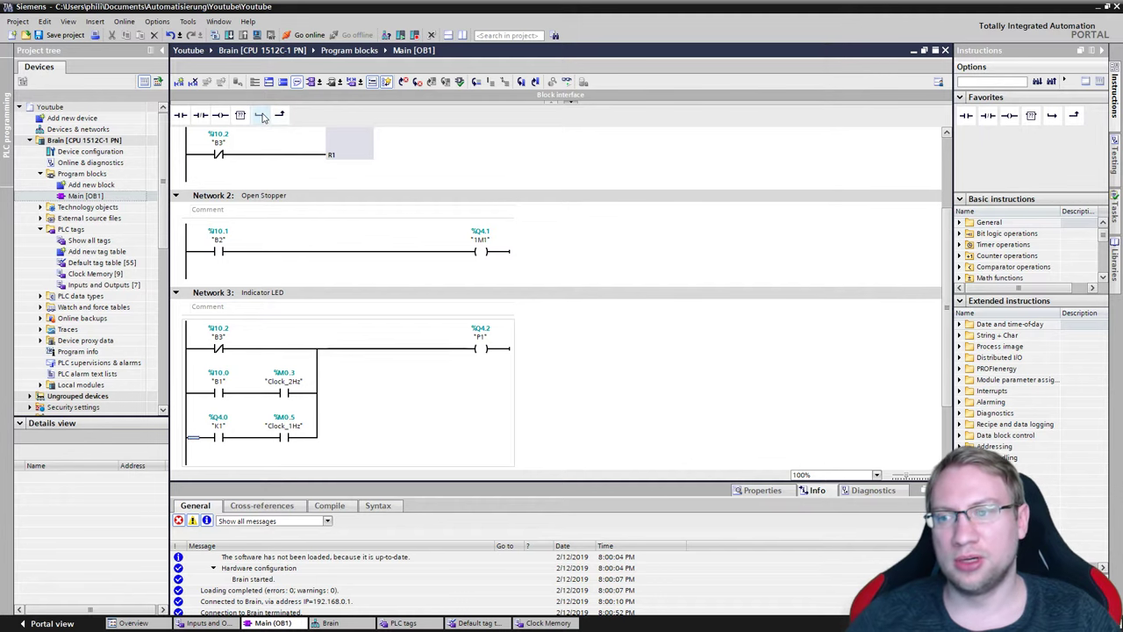
{"action": "scroll", "coordinate": [260, 379], "scroll_direction": "down", "scroll_amount": 2}
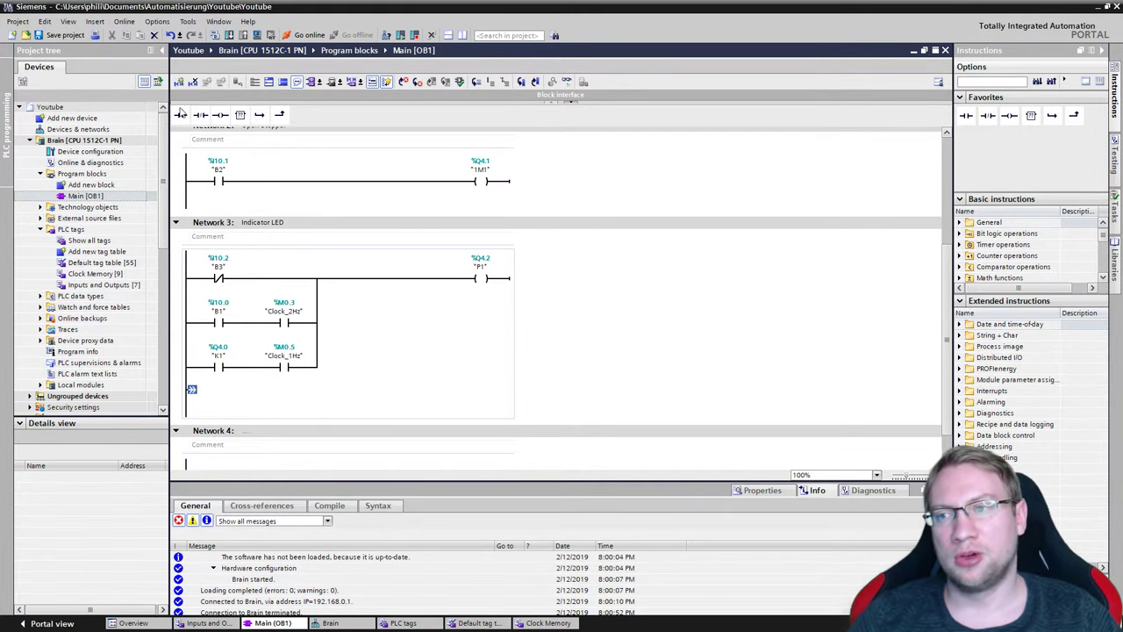
{"action": "left_click", "coordinate": [181, 116]}
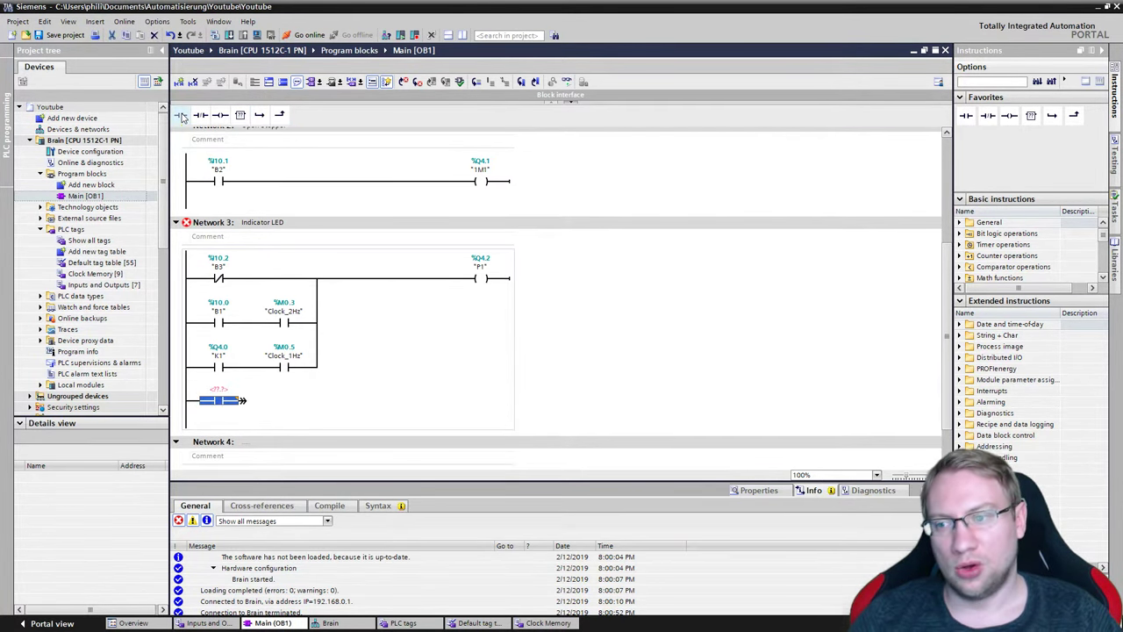
{"action": "left_click", "coordinate": [224, 402]}
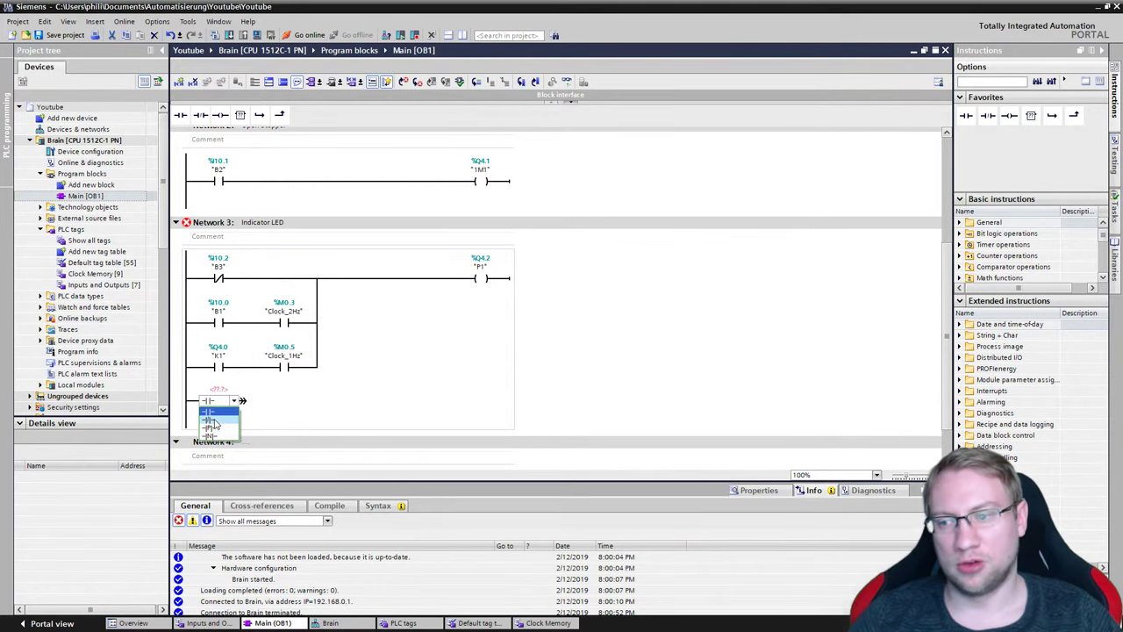
{"action": "left_click", "coordinate": [211, 423]}
{"action": "left_click", "coordinate": [230, 396]}
{"action": "type", "text": "K1"}
{"action": "key", "text": "Return"}
{"action": "left_click", "coordinate": [243, 411]}
{"action": "left_click", "coordinate": [180, 115]}
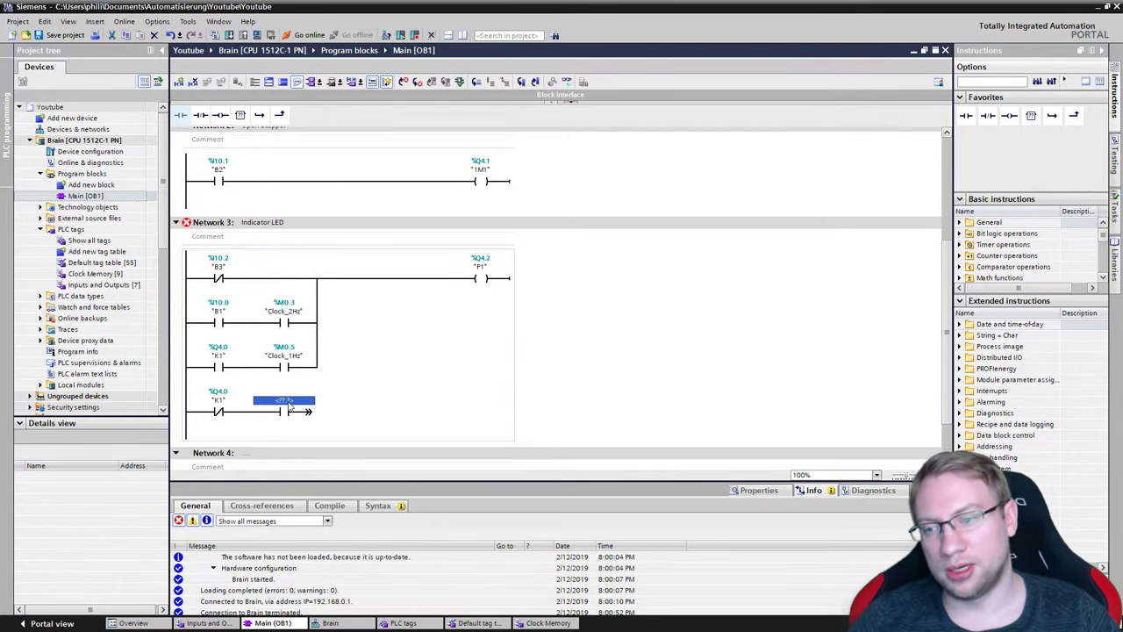
{"action": "type", "text": "B1"}
{"action": "key", "text": "BackSpace"}
{"action": "type", "text": "3"}
{"action": "key", "text": "Return"}
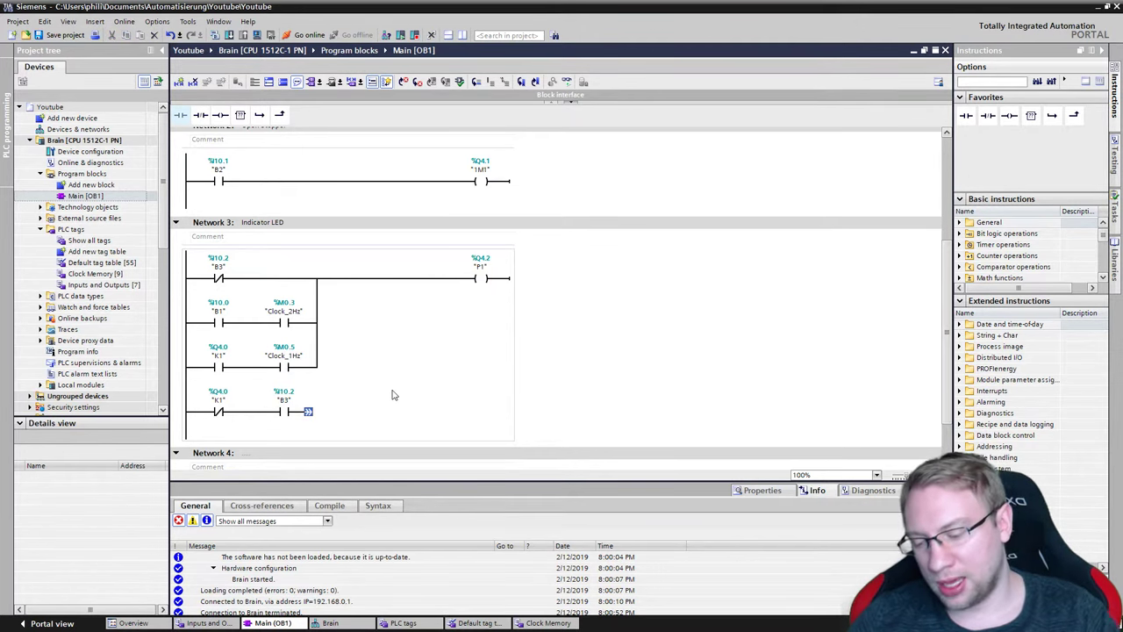
{"action": "left_click", "coordinate": [200, 115]}
{"action": "type", "text": "B"}
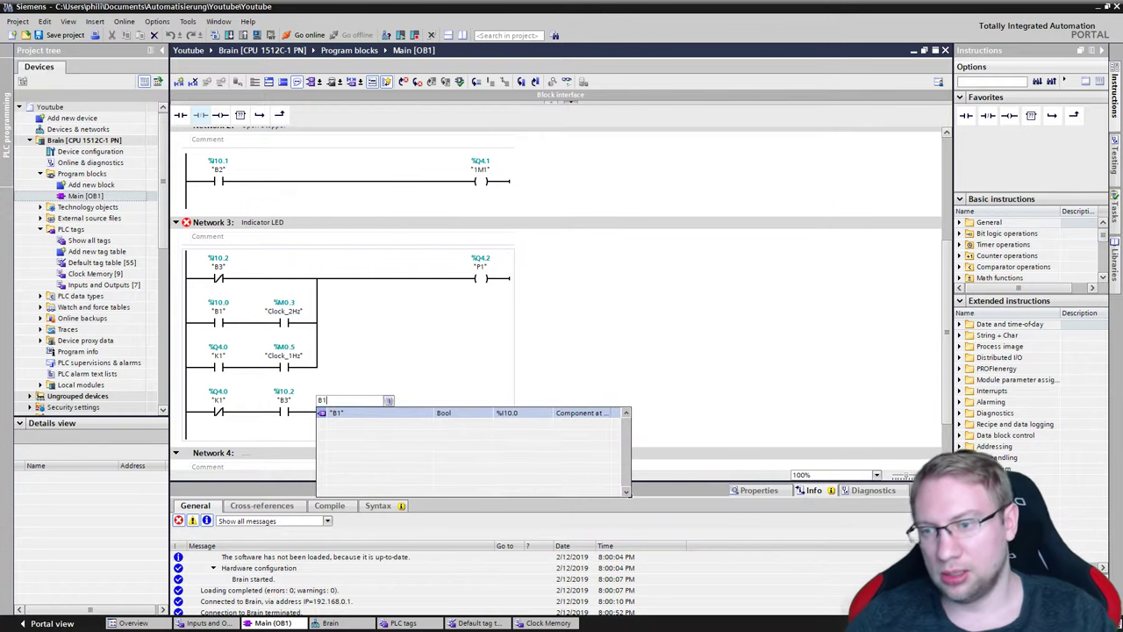
{"action": "type", "text": "1"}
{"action": "key", "text": "Return"}
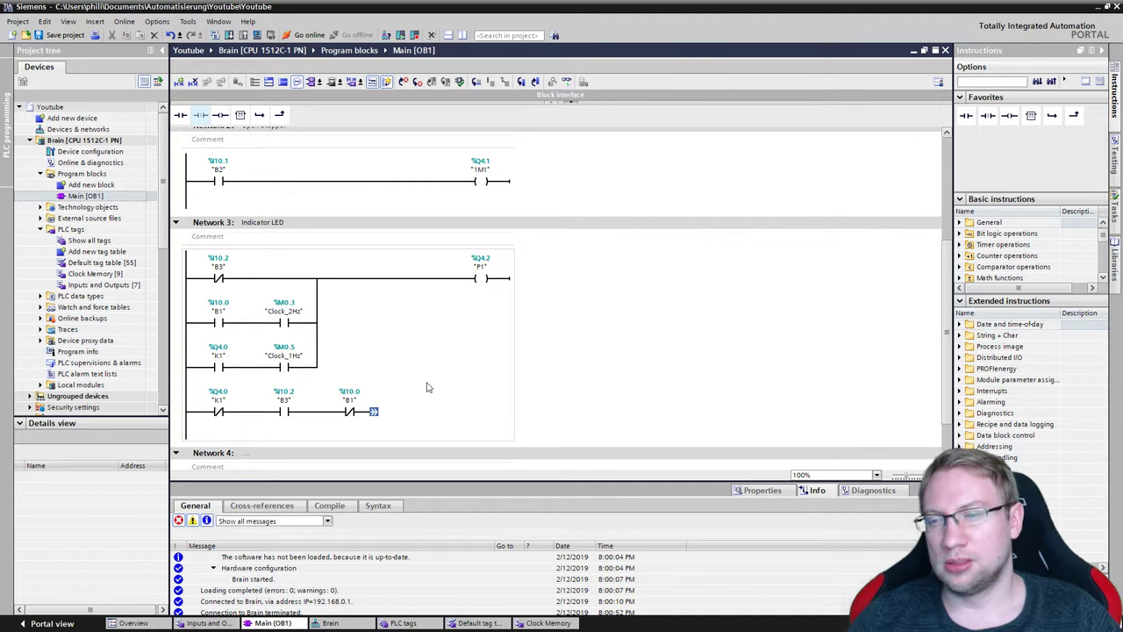
{"action": "left_click", "coordinate": [351, 411]}
{"action": "key", "text": "Delete"}
{"action": "key", "text": "Delete"}
{"action": "key", "text": "Delete"}
{"action": "key", "text": "Delete"}
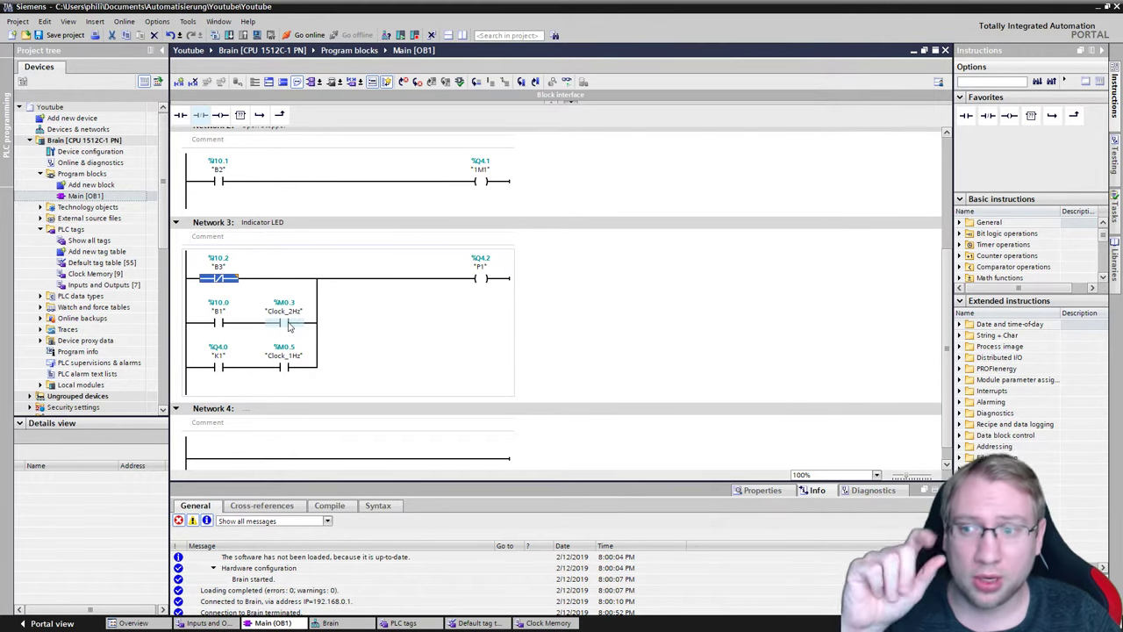
Step: Review the branch contacts and move the green part to B1 on the PowerPoint slide
{"action": "left_click", "coordinate": [285, 325]}
{"action": "left_click", "coordinate": [221, 323]}
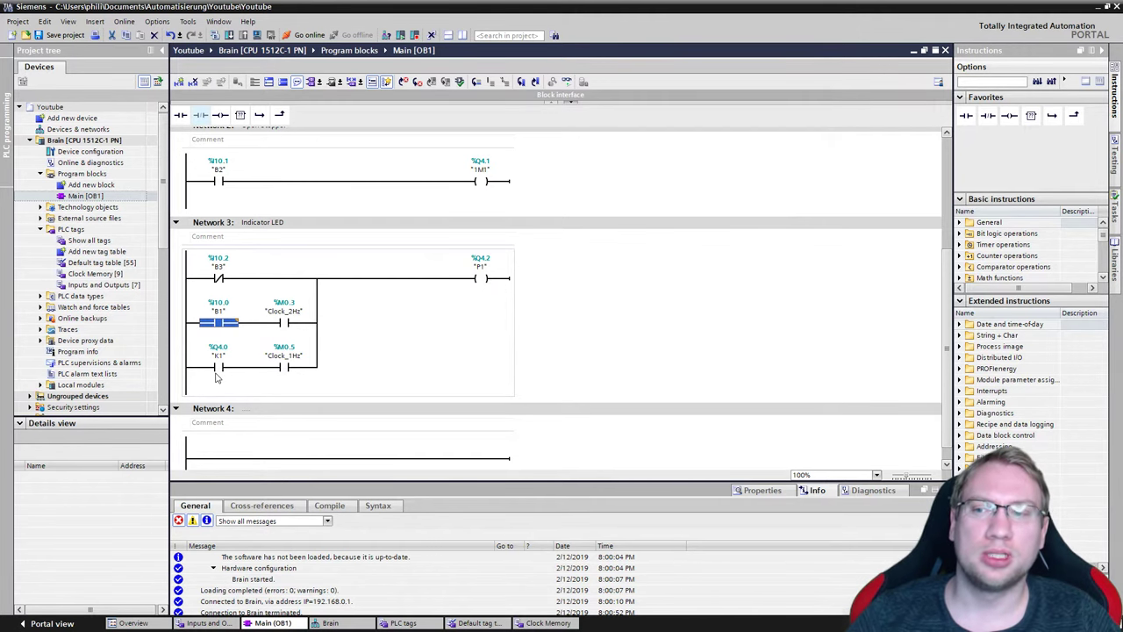
{"action": "left_click", "coordinate": [292, 372]}
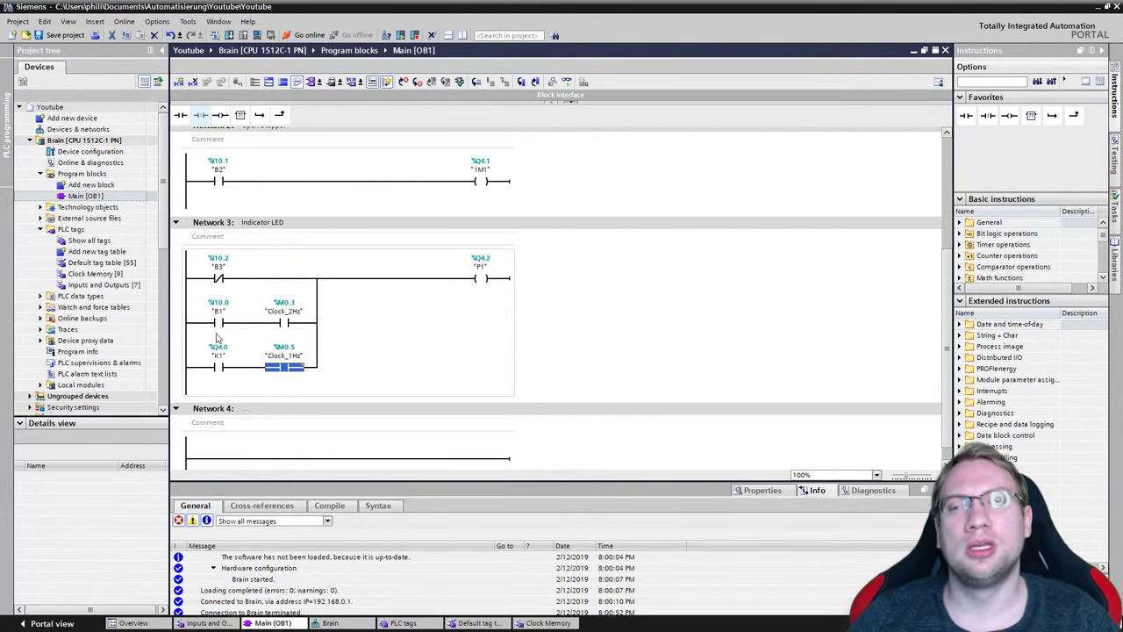
{"action": "key", "text": "alt+Tab"}
{"action": "mouse_move", "coordinate": [346, 322]}
{"action": "left_mouse_down"}
{"action": "mouse_move", "coordinate": [320, 316]}
{"action": "mouse_move", "coordinate": [352, 316]}
{"action": "left_mouse_up"}
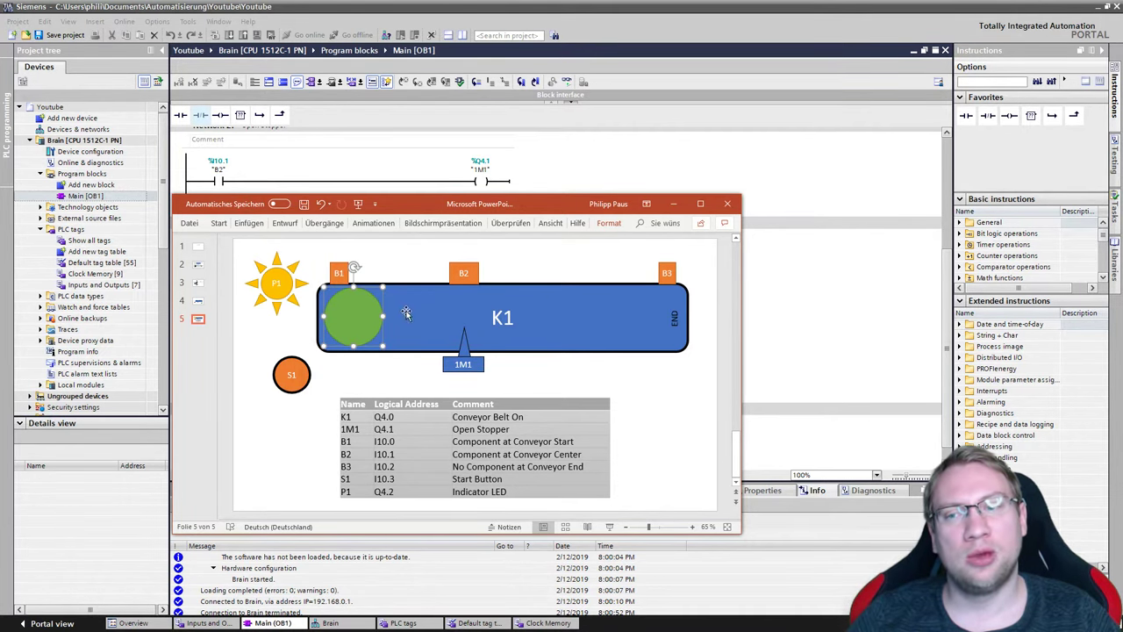
{"action": "left_click", "coordinate": [673, 204]}
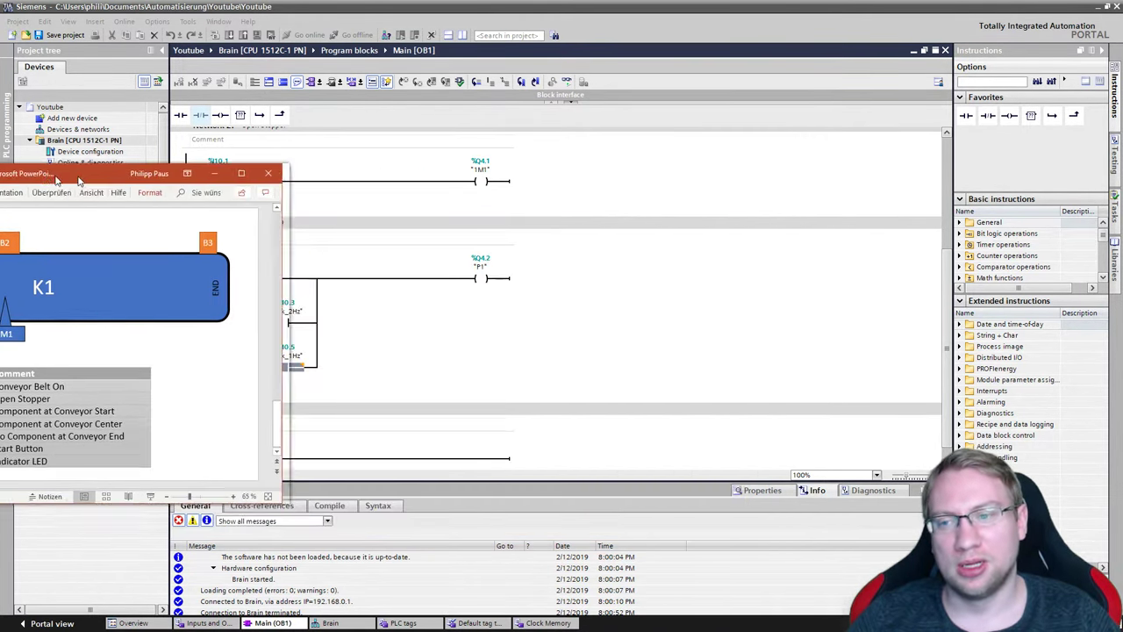
Step: Insert a normally closed K1 contact between B1 and Clock_2Hz
{"action": "left_click", "coordinate": [252, 326]}
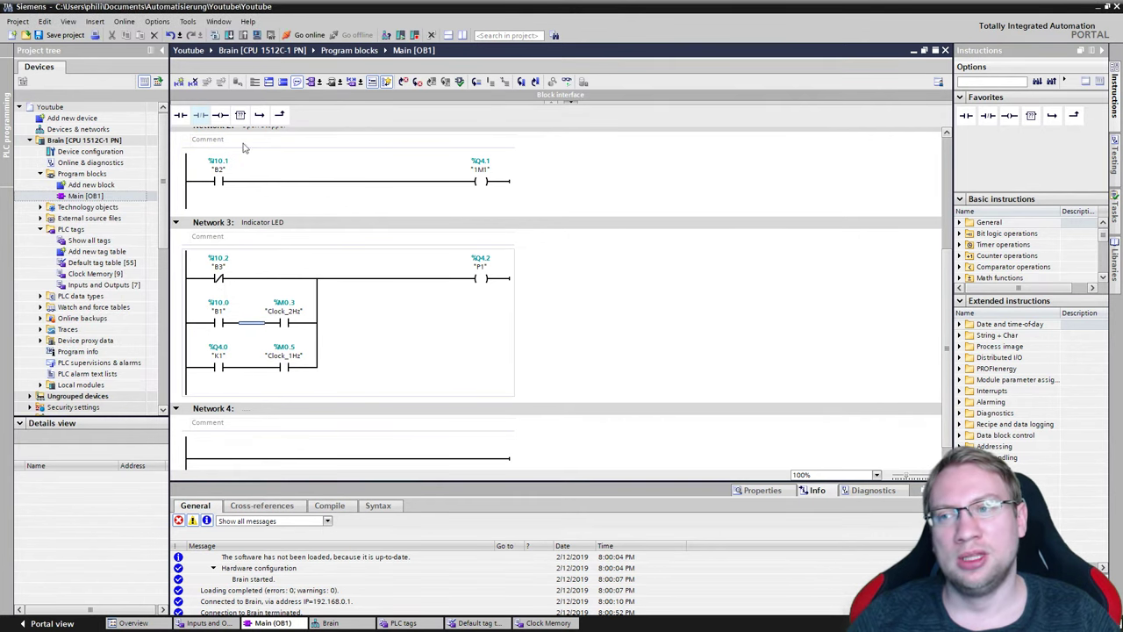
{"action": "left_click", "coordinate": [200, 114]}
{"action": "left_click", "coordinate": [230, 354]}
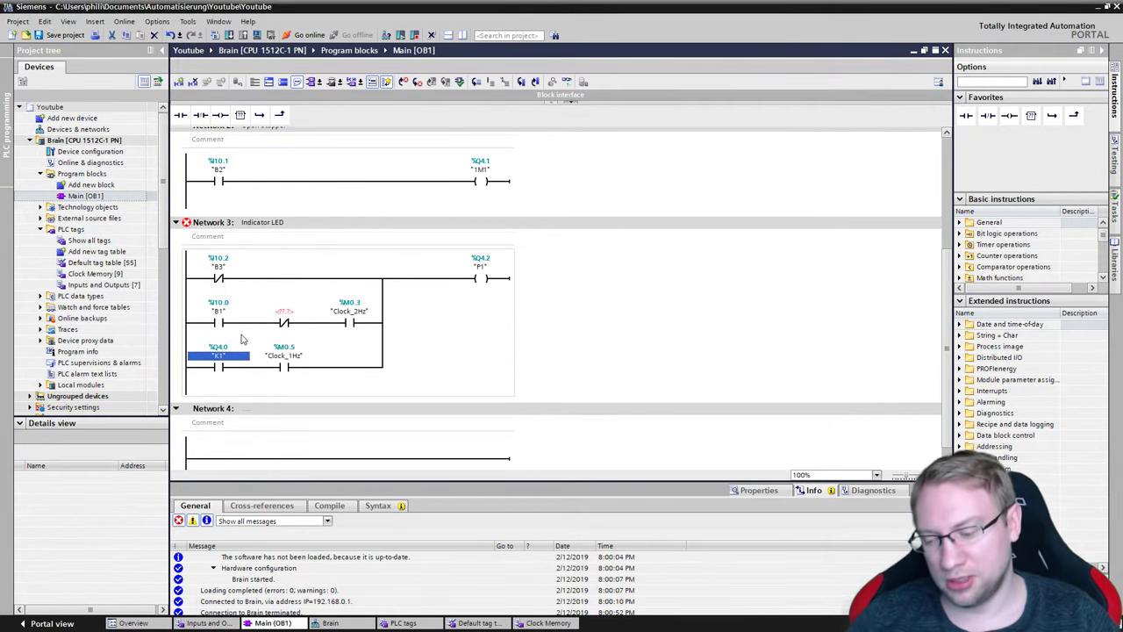
{"action": "left_click_drag", "start_coordinate": [243, 339], "coordinate": [283, 313]}
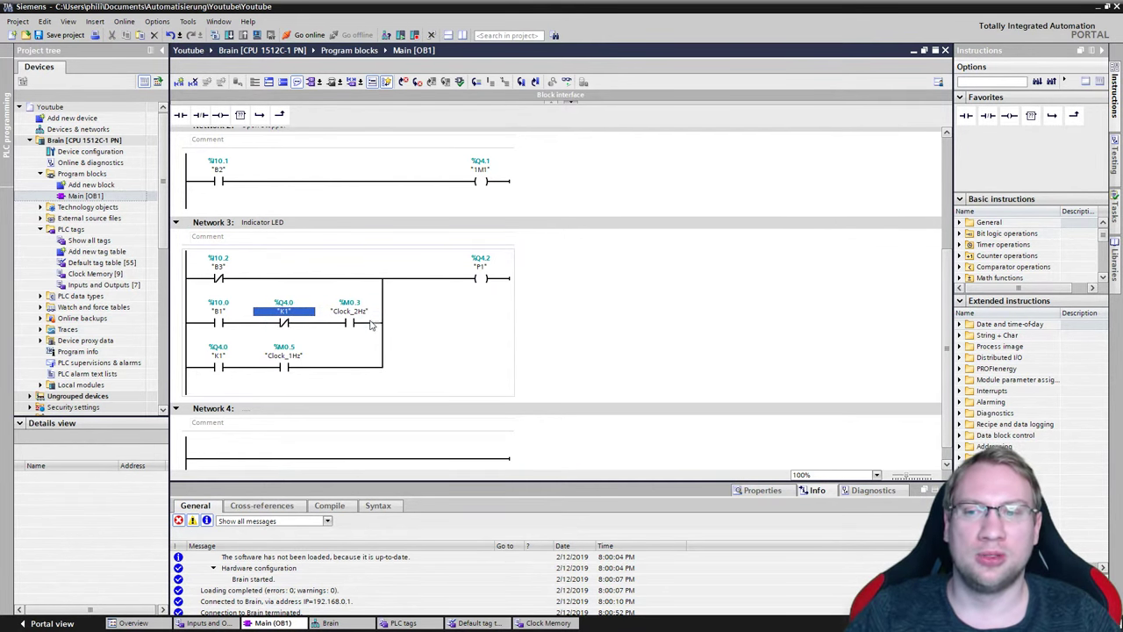
Step: Save, download the updated program to the Brain CPU, and monitor Network 3 online
{"action": "key", "text": "ctrl+s"}
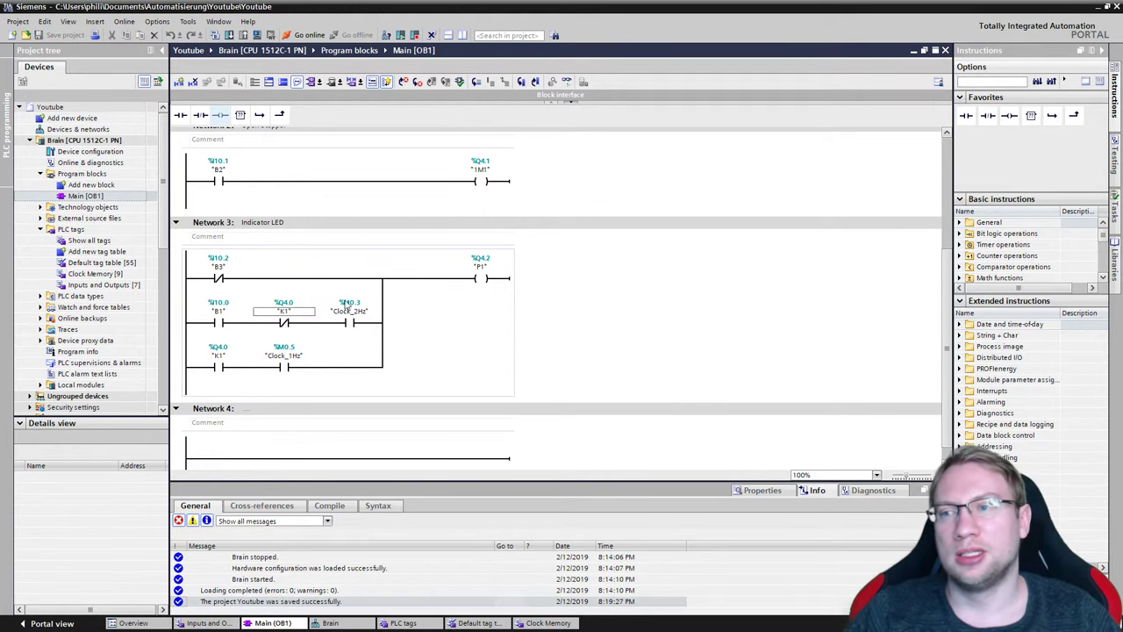
{"action": "left_click", "coordinate": [94, 142]}
{"action": "left_click", "coordinate": [230, 35]}
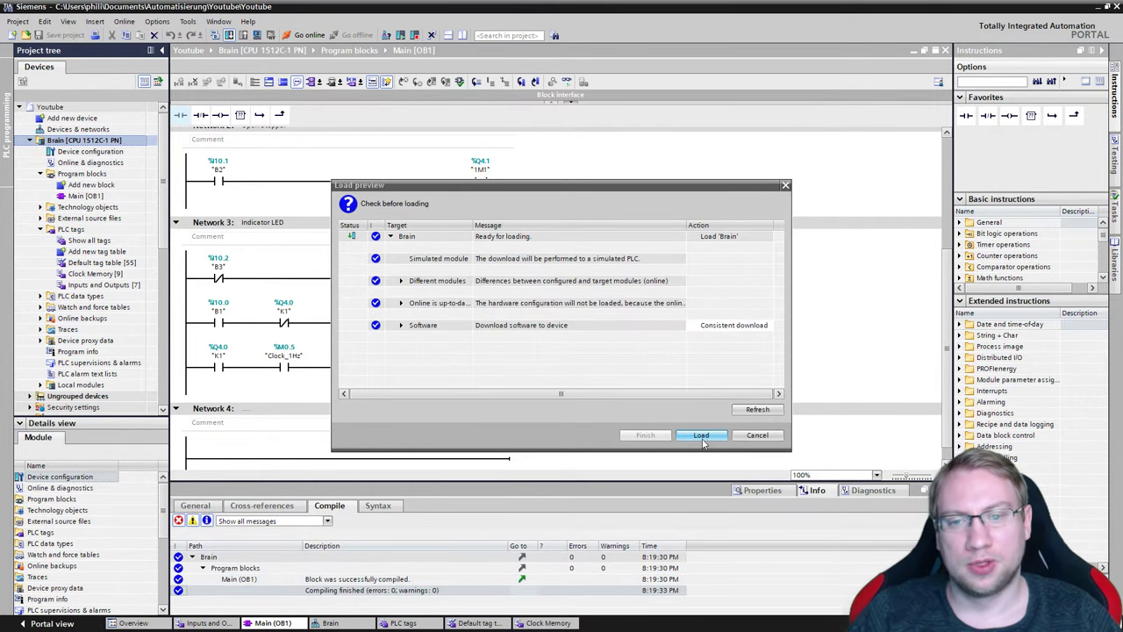
{"action": "left_click", "coordinate": [701, 435]}
{"action": "left_click", "coordinate": [650, 436]}
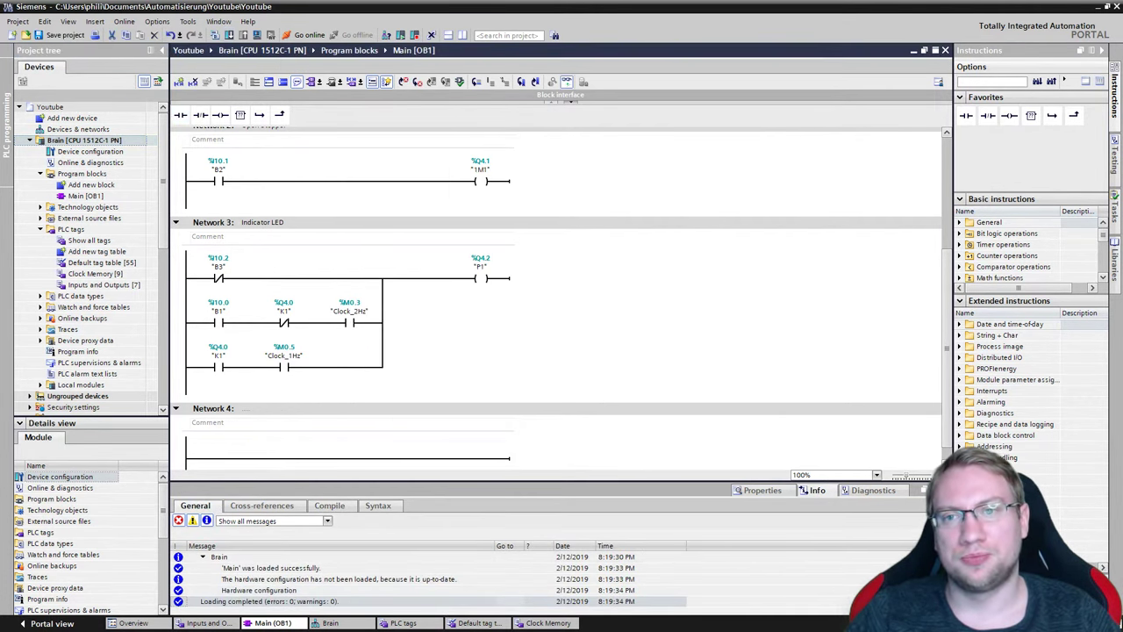
{"action": "key", "text": "ctrl+t"}
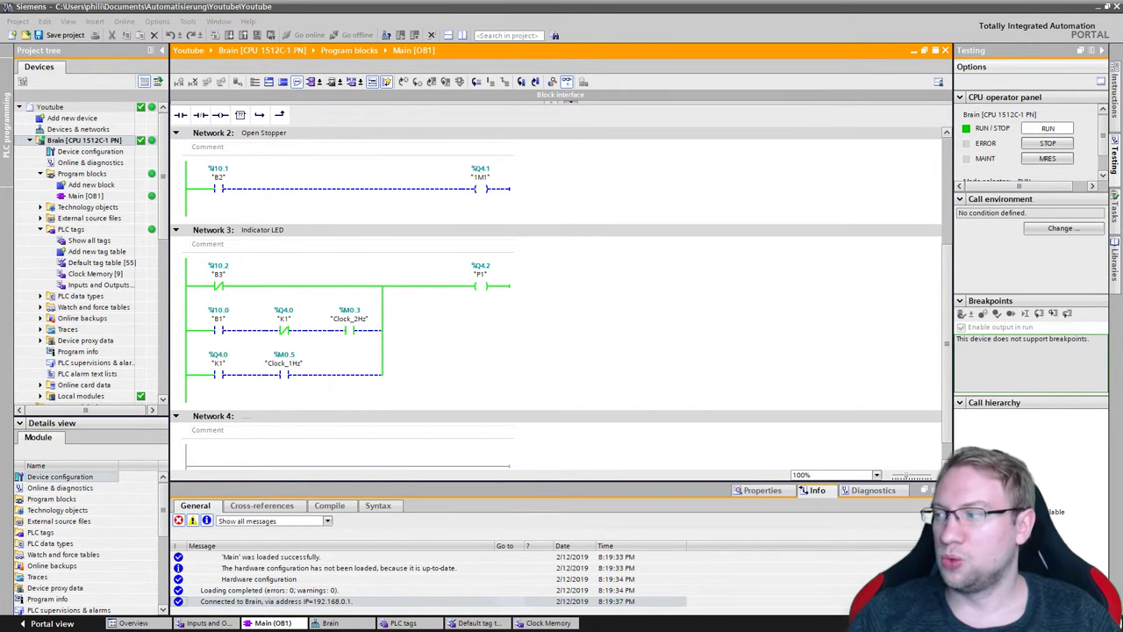
Step: Change the B3 contact in Network 3 to normally open
{"action": "left_click", "coordinate": [514, 385]}
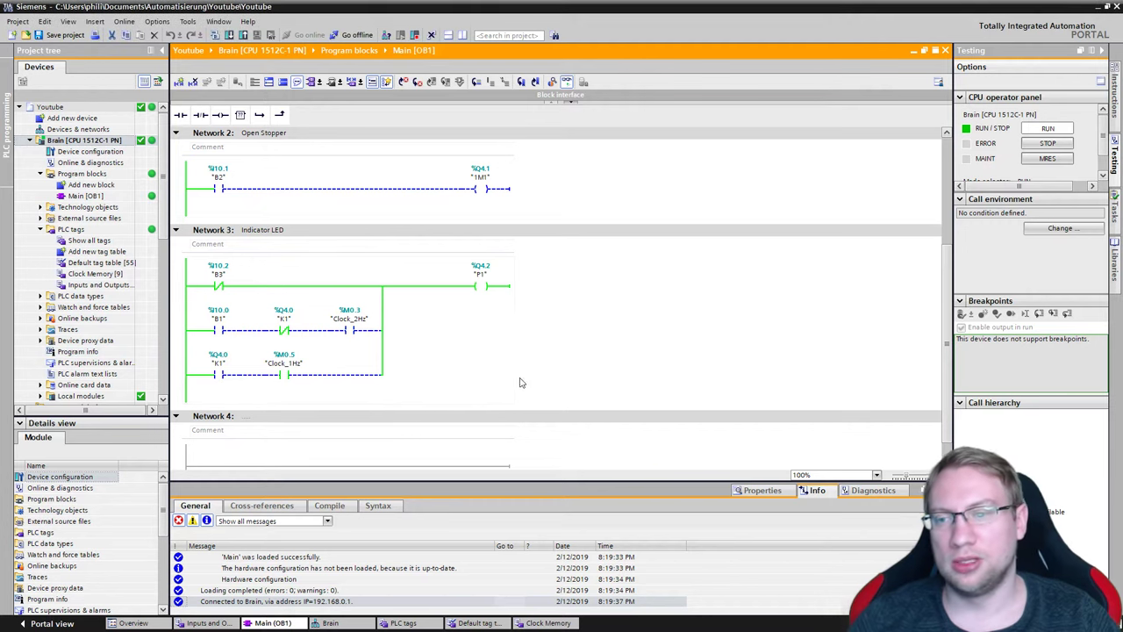
{"action": "left_click", "coordinate": [483, 290]}
{"action": "left_click", "coordinate": [478, 328]}
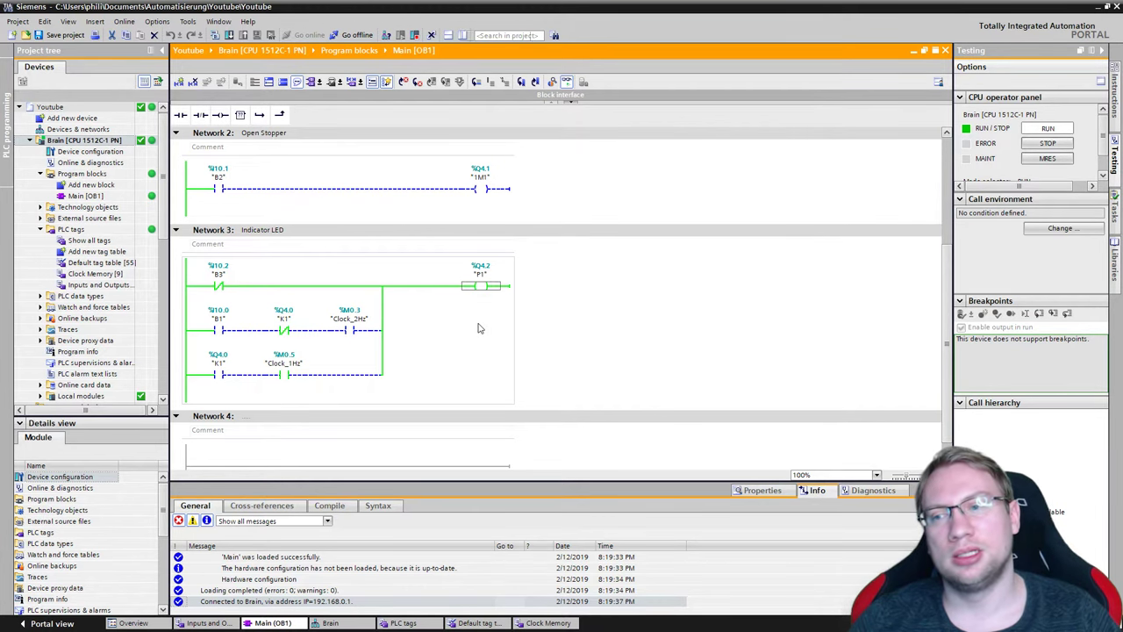
{"action": "left_click", "coordinate": [212, 287]}
Step: Reload the changed program into the PLC and resume online monitoring of P1
{"action": "key", "text": "ctrl+t"}
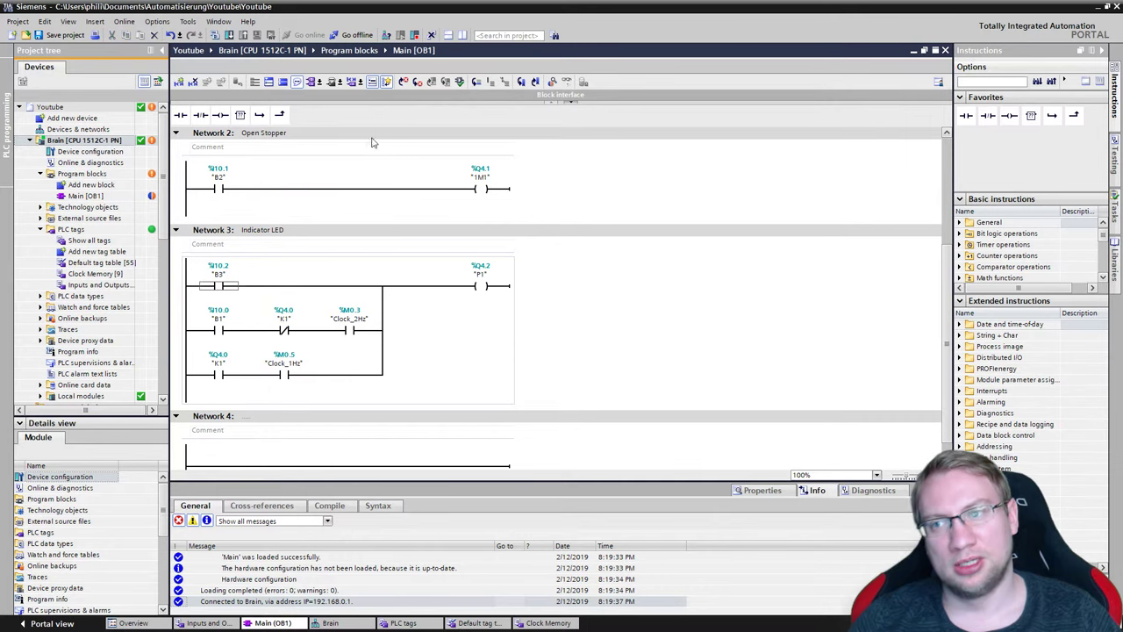
{"action": "left_click", "coordinate": [230, 35]}
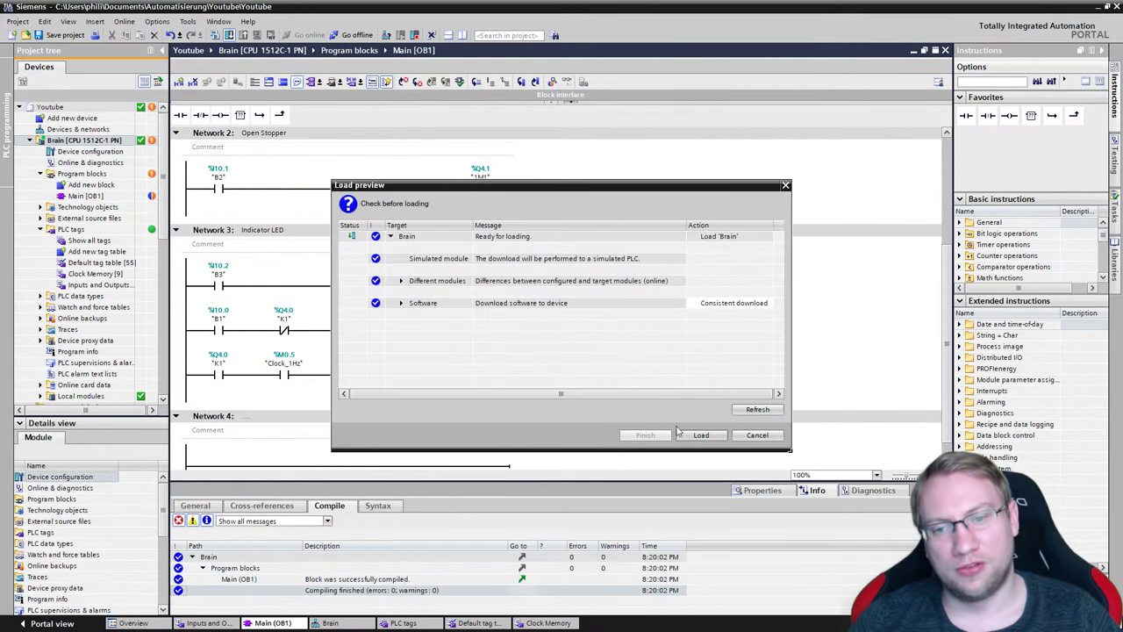
{"action": "left_click", "coordinate": [697, 435]}
{"action": "left_click", "coordinate": [651, 437]}
{"action": "key", "text": "ctrl+t"}
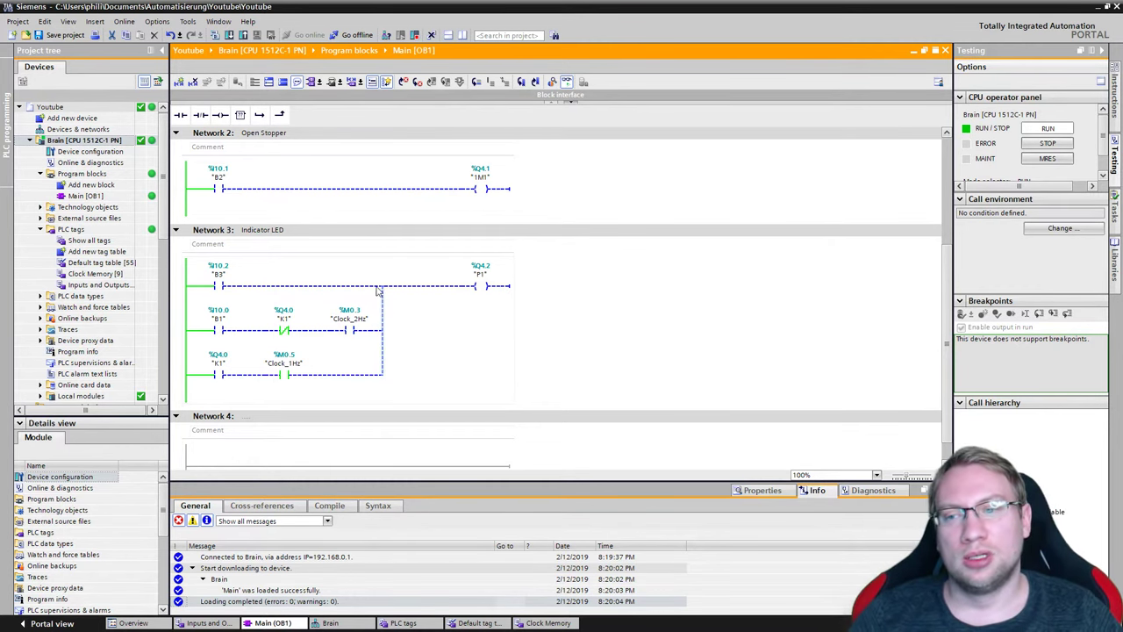
{"action": "left_click", "coordinate": [473, 290]}
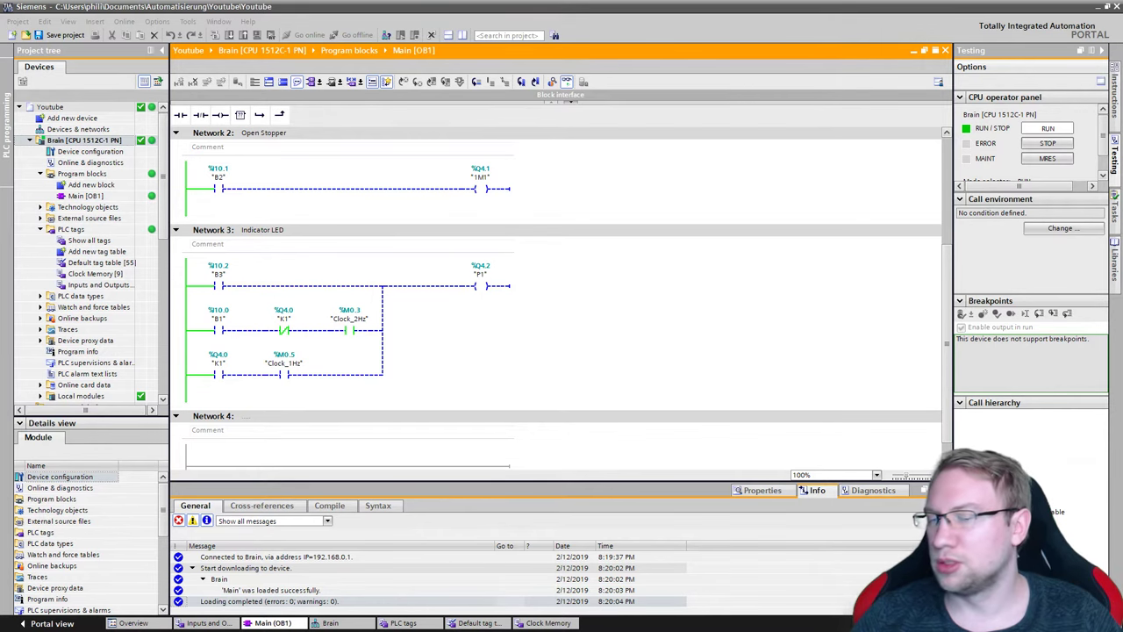
Step: Toggle sensors B3 and B1 on and off in PLCSIM, then select K1
{"action": "key", "text": "alt+Tab"}
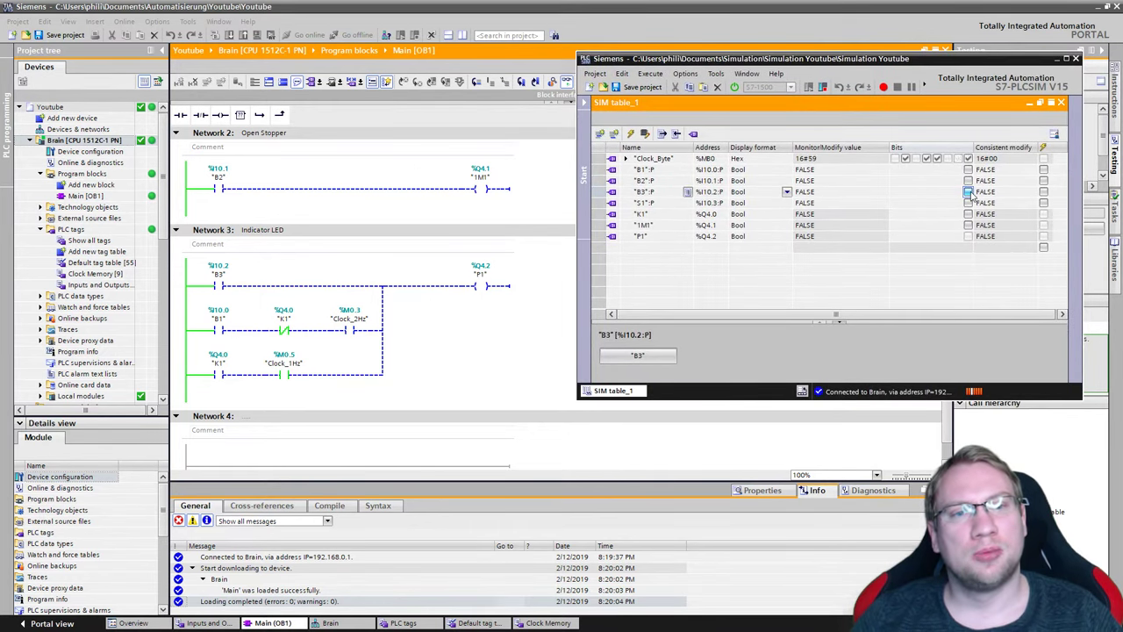
{"action": "left_click", "coordinate": [968, 191]}
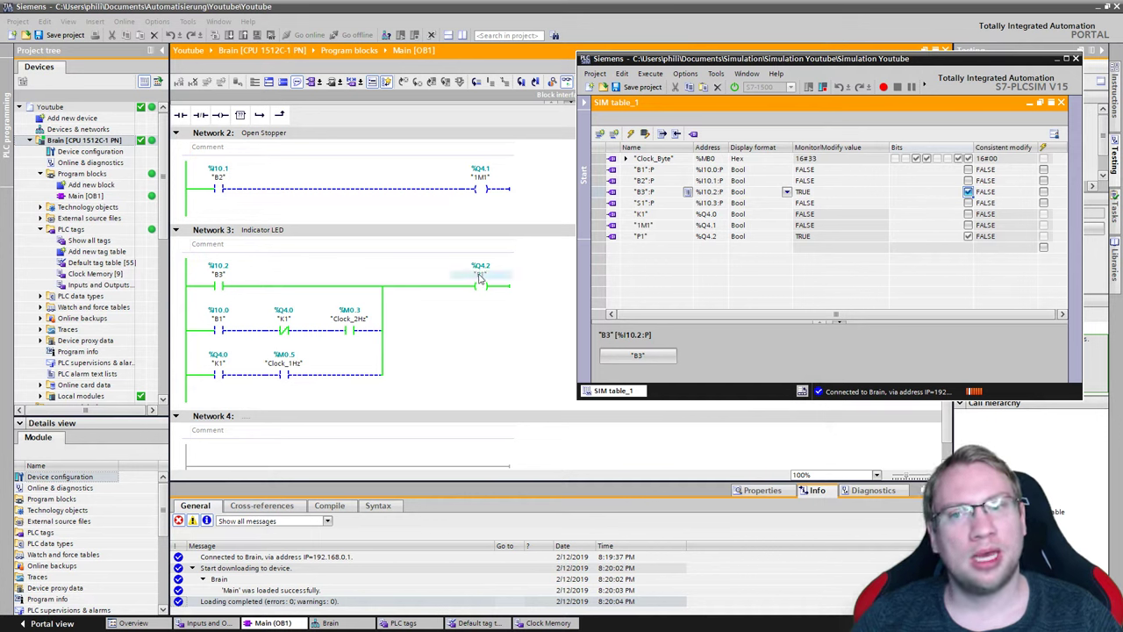
{"action": "left_click", "coordinate": [968, 191]}
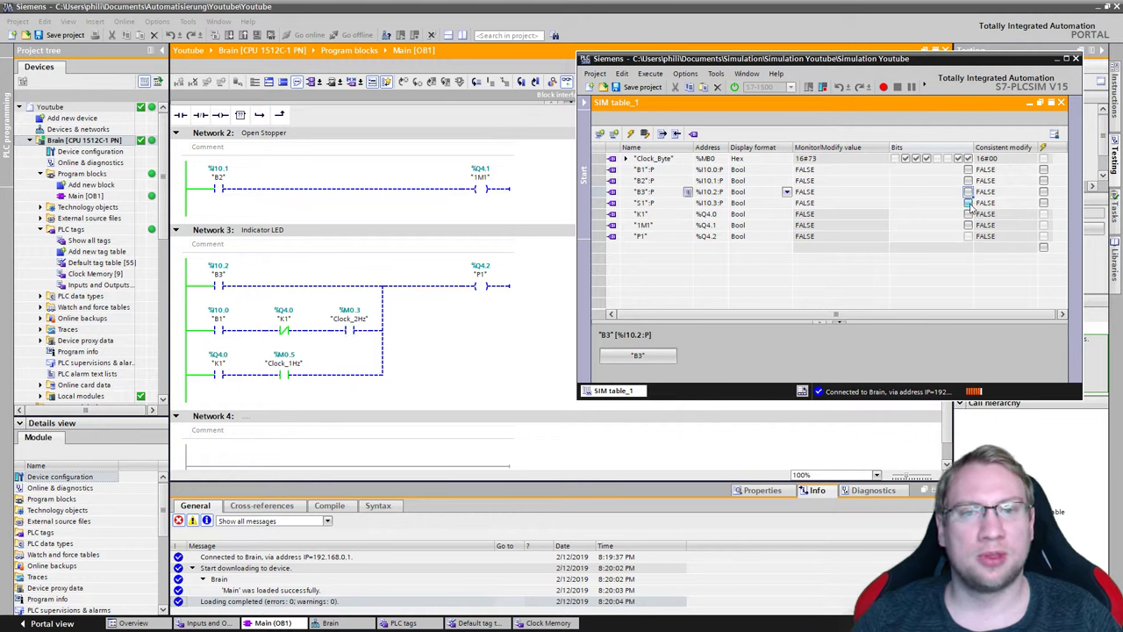
{"action": "left_click", "coordinate": [968, 169]}
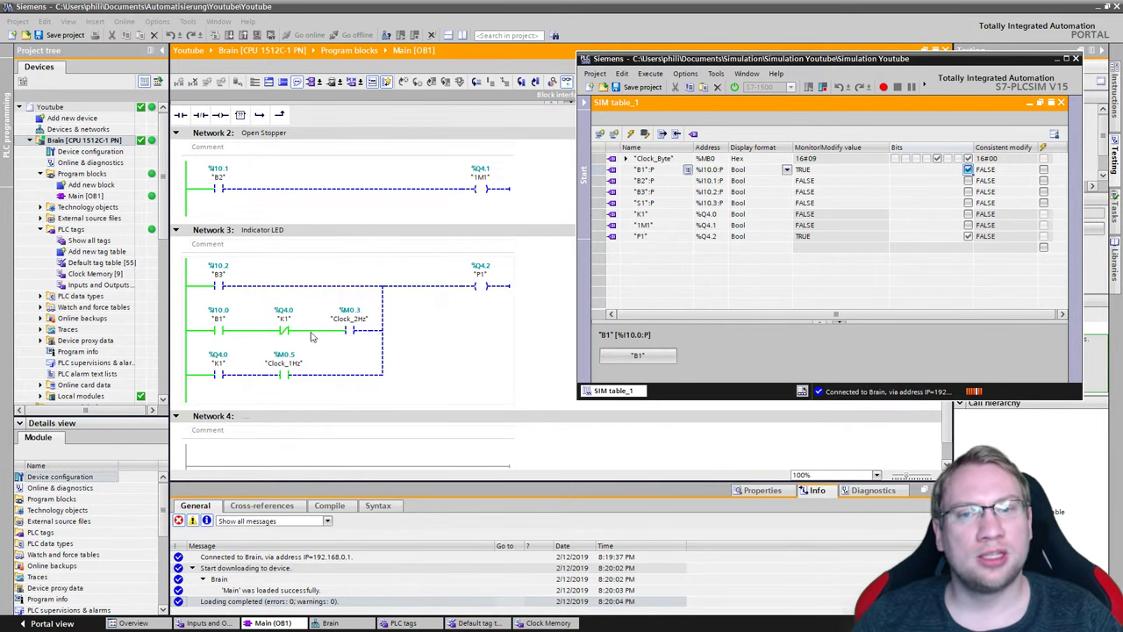
{"action": "left_click", "coordinate": [968, 170]}
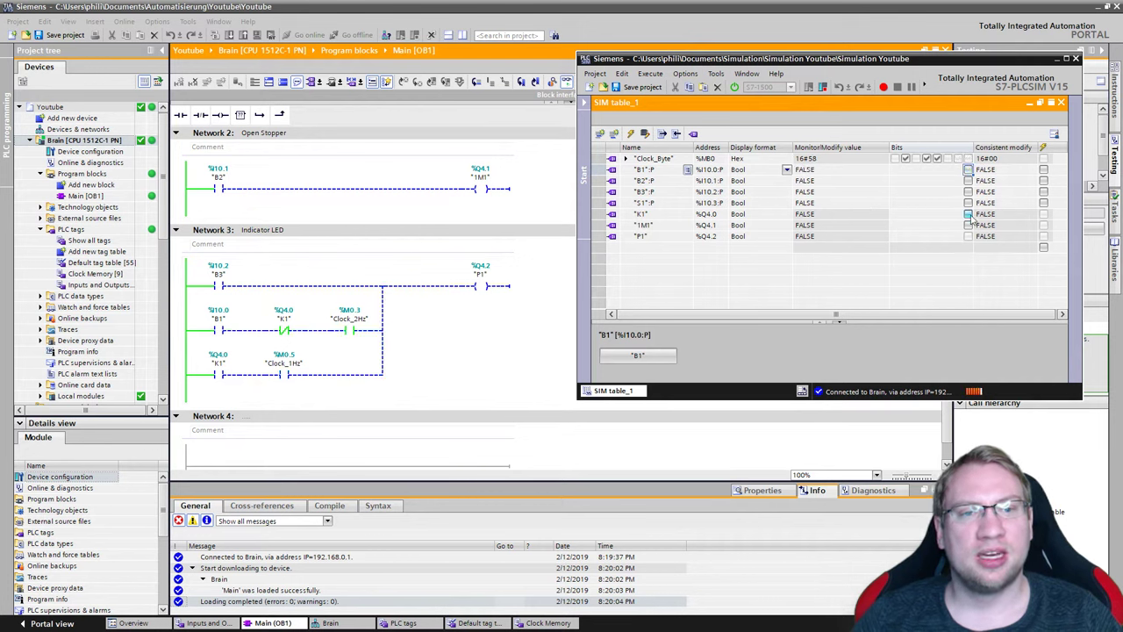
{"action": "left_click", "coordinate": [969, 215]}
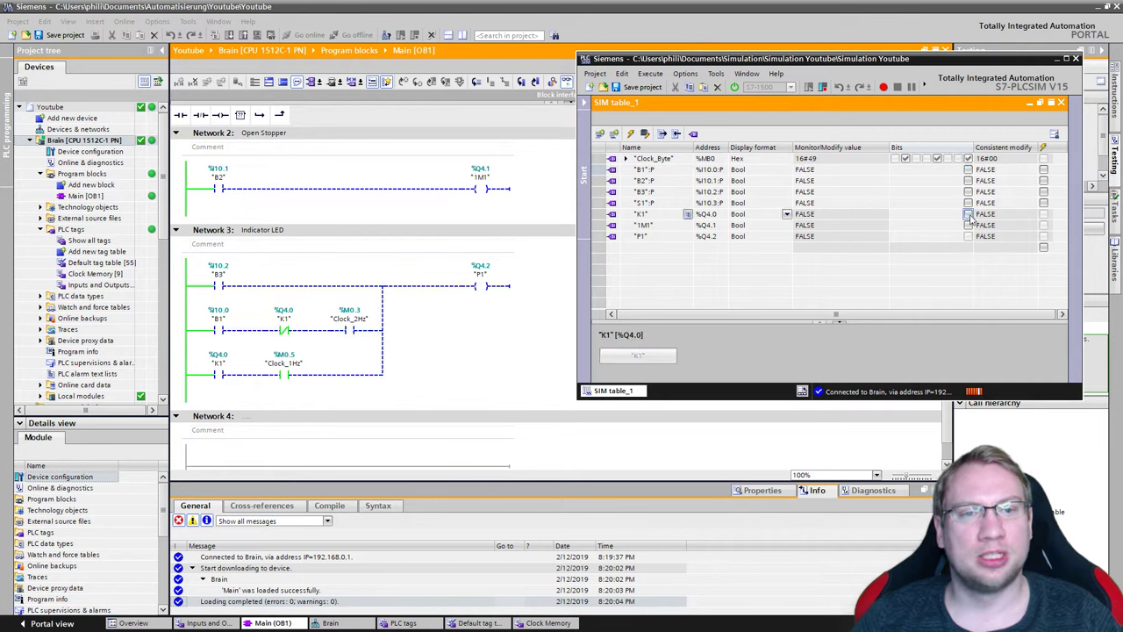
Step: Set inputs B1, S1 and B3 to TRUE so P1 lights
{"action": "left_click", "coordinate": [968, 169]}
{"action": "left_click", "coordinate": [968, 203]}
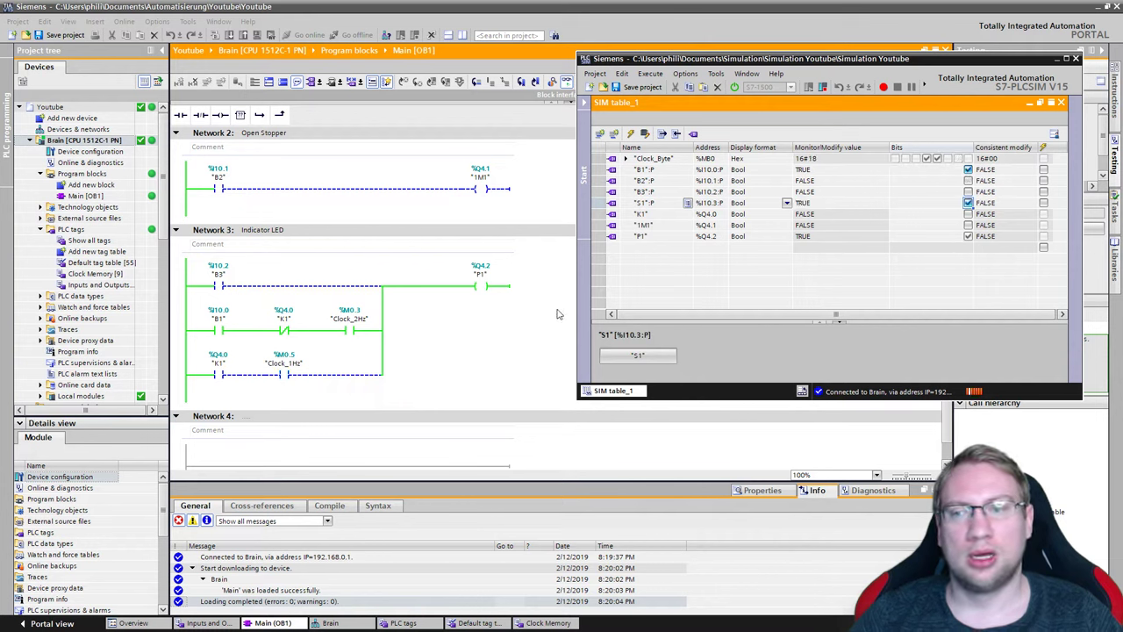
{"action": "left_click", "coordinate": [968, 192]}
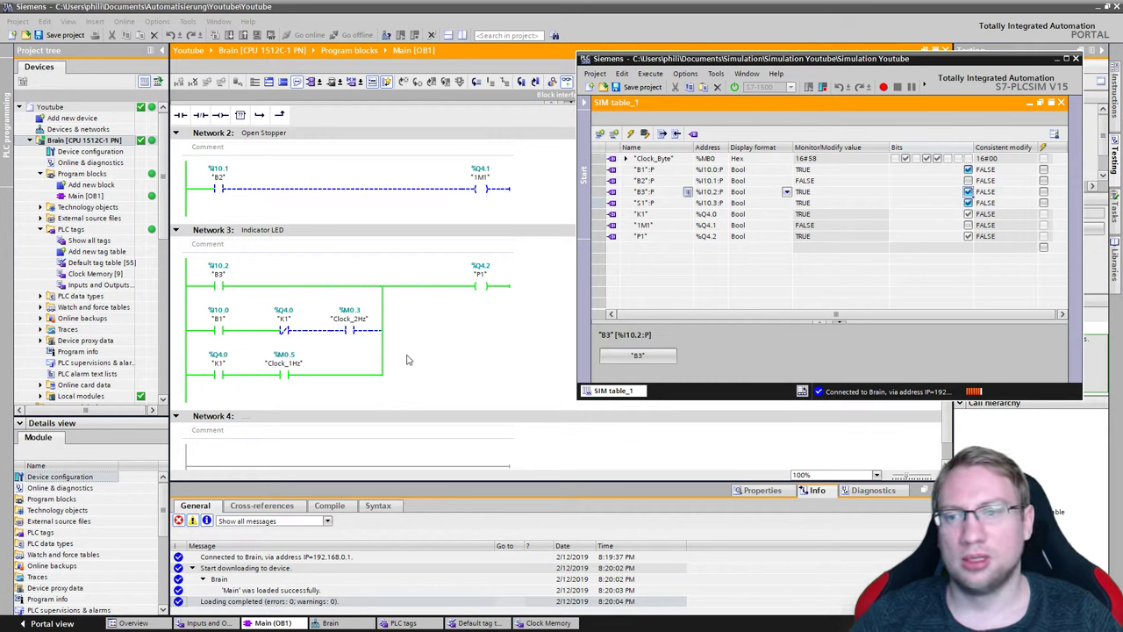
Step: Copy the normally-closed K1 contact into Network 3's top rung after B3
{"action": "left_click", "coordinate": [272, 386]}
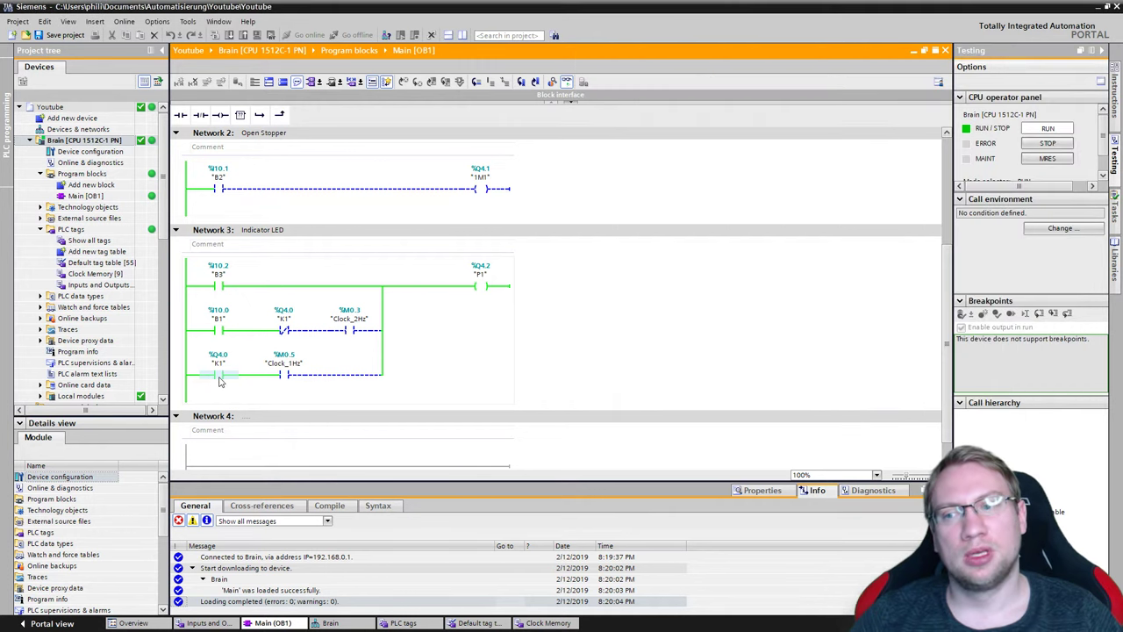
{"action": "left_click", "coordinate": [286, 375]}
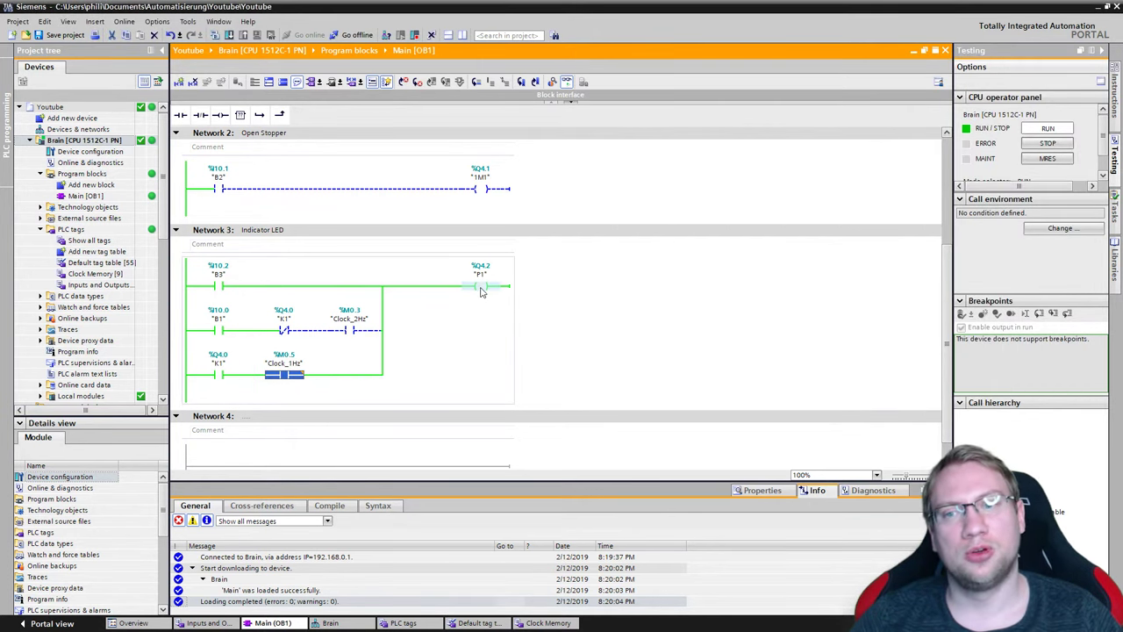
{"action": "left_click", "coordinate": [276, 334]}
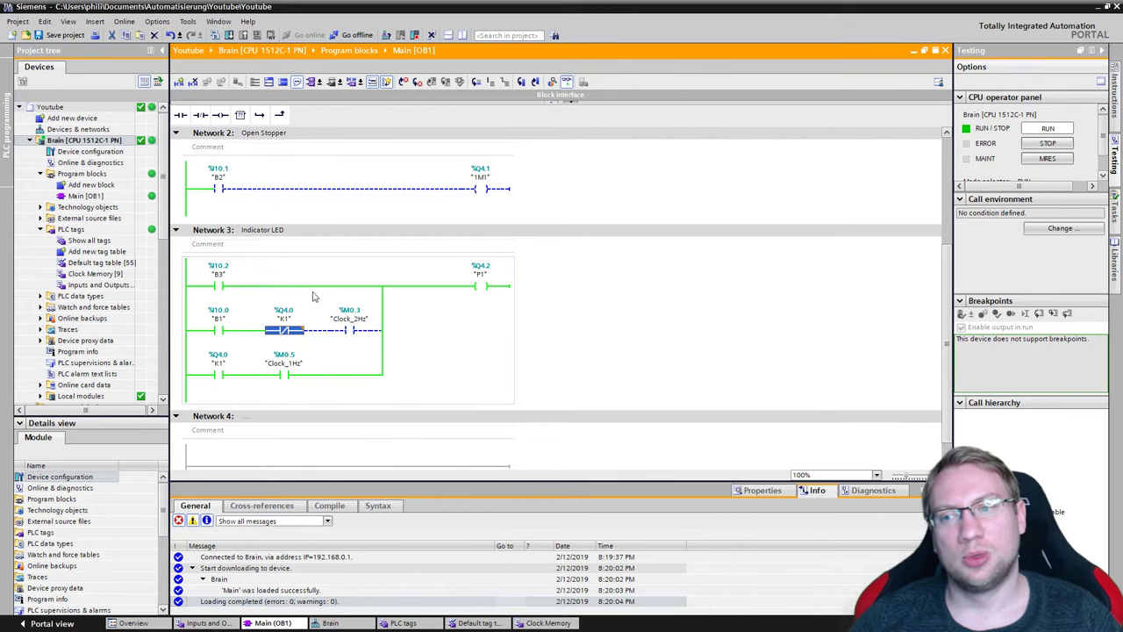
{"action": "left_click_drag", "start_coordinate": [312, 297], "coordinate": [289, 286]}
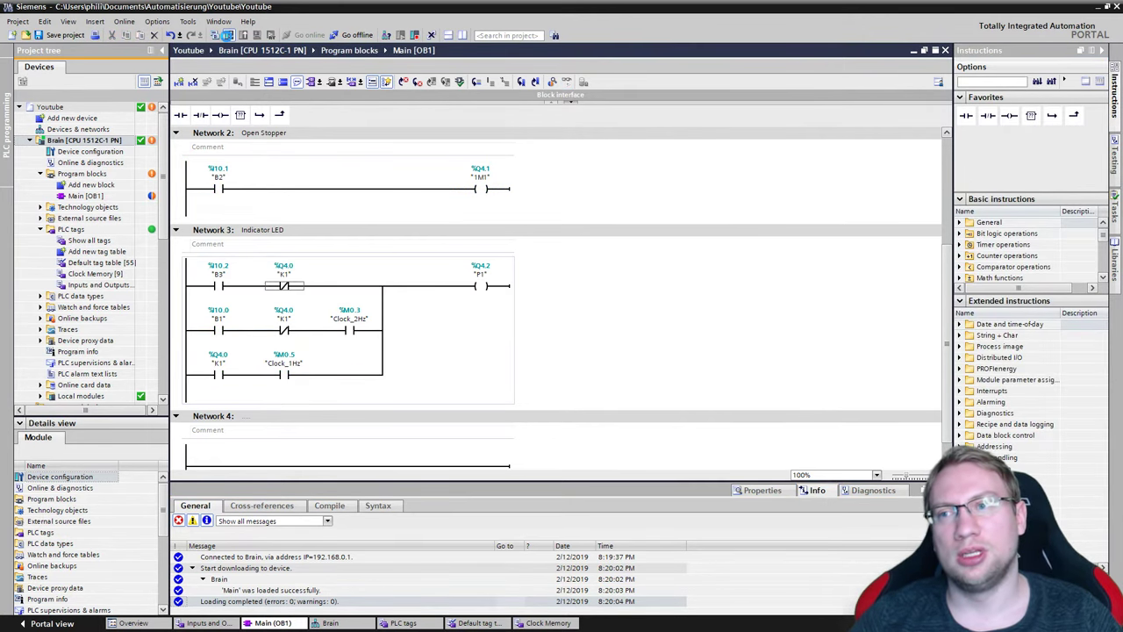
Step: Download the changed program to the PLC with Load and save the project
{"action": "key", "text": "ctrl+l"}
{"action": "left_click", "coordinate": [689, 435]}
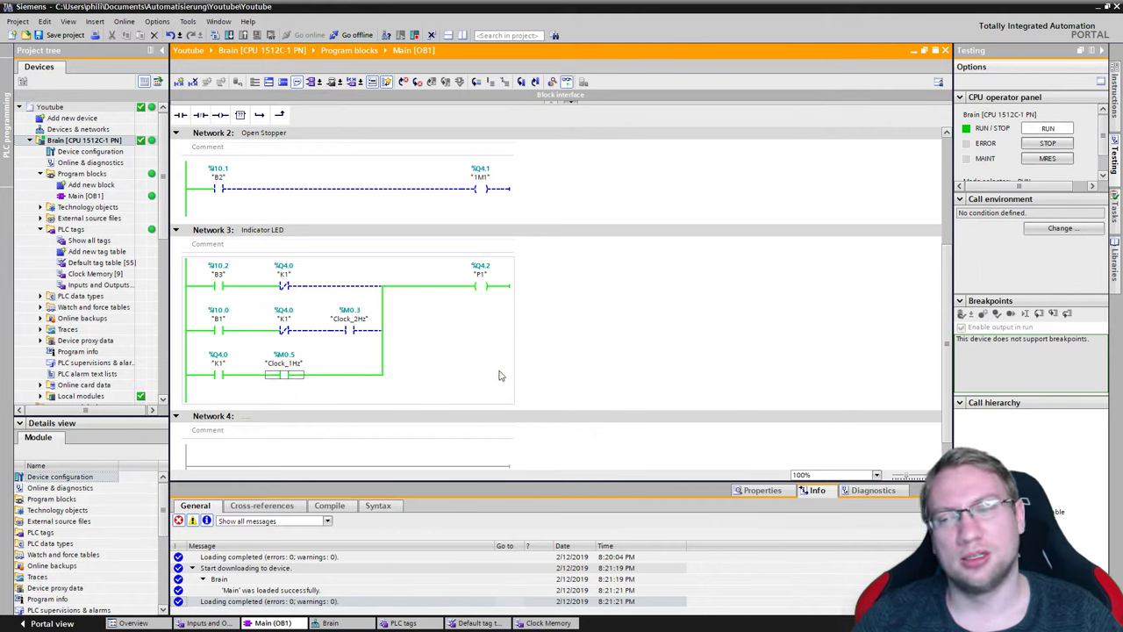
{"action": "key", "text": "ctrl+s"}
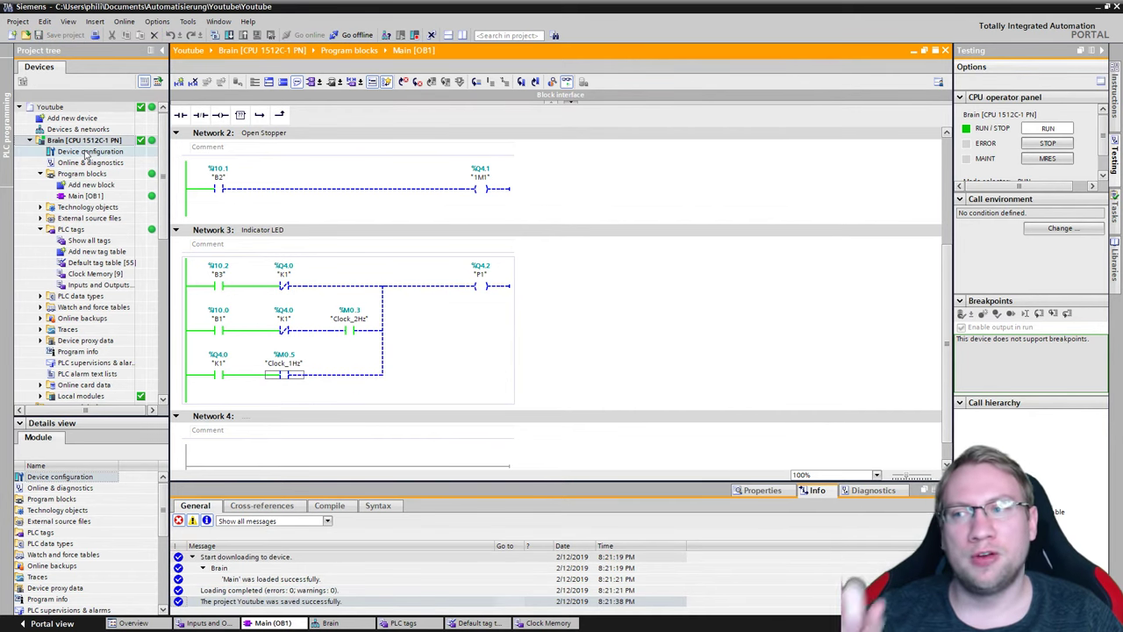
Step: Go offline and inspect the Brain CPU's system and clock memory byte settings
{"action": "left_click", "coordinate": [87, 154]}
{"action": "key", "text": "ctrl+m"}
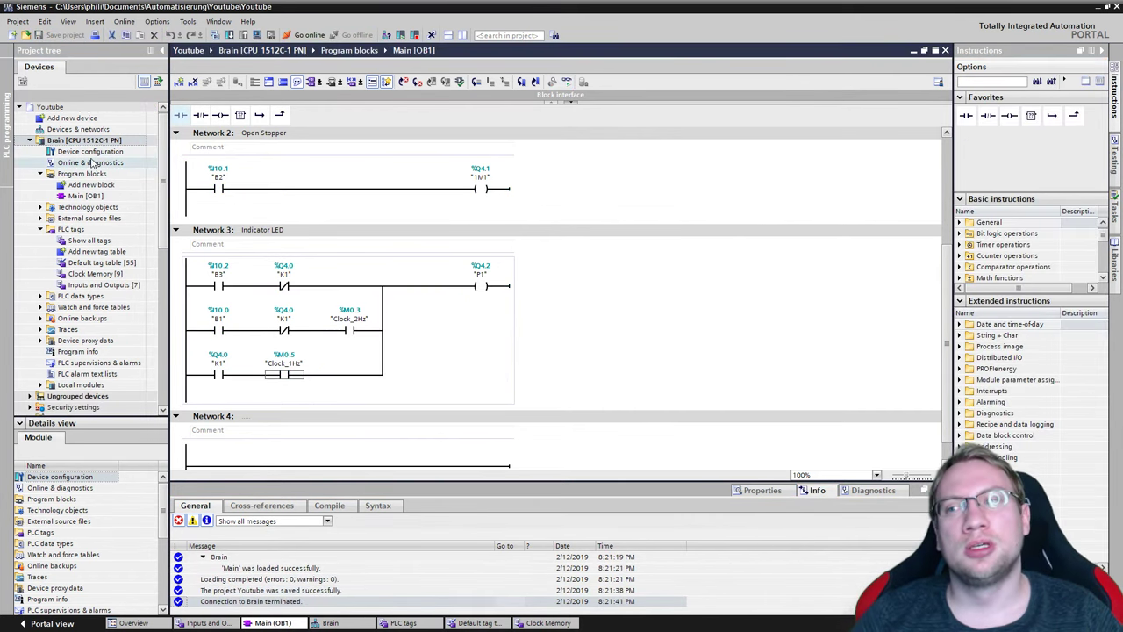
{"action": "double_click", "coordinate": [93, 153]}
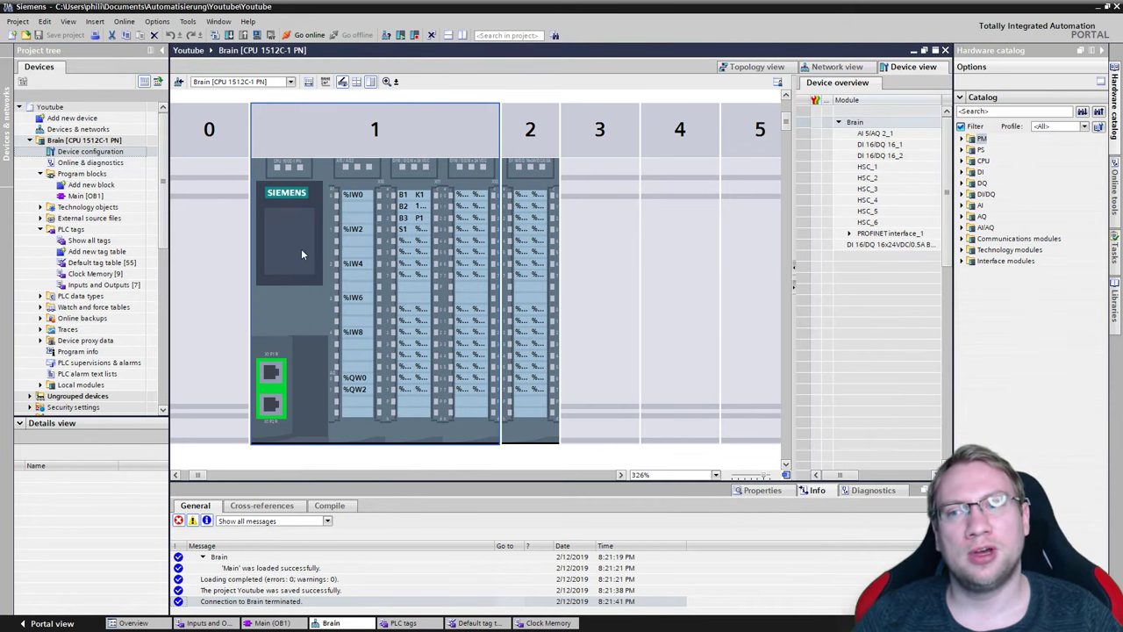
{"action": "double_click", "coordinate": [311, 277]}
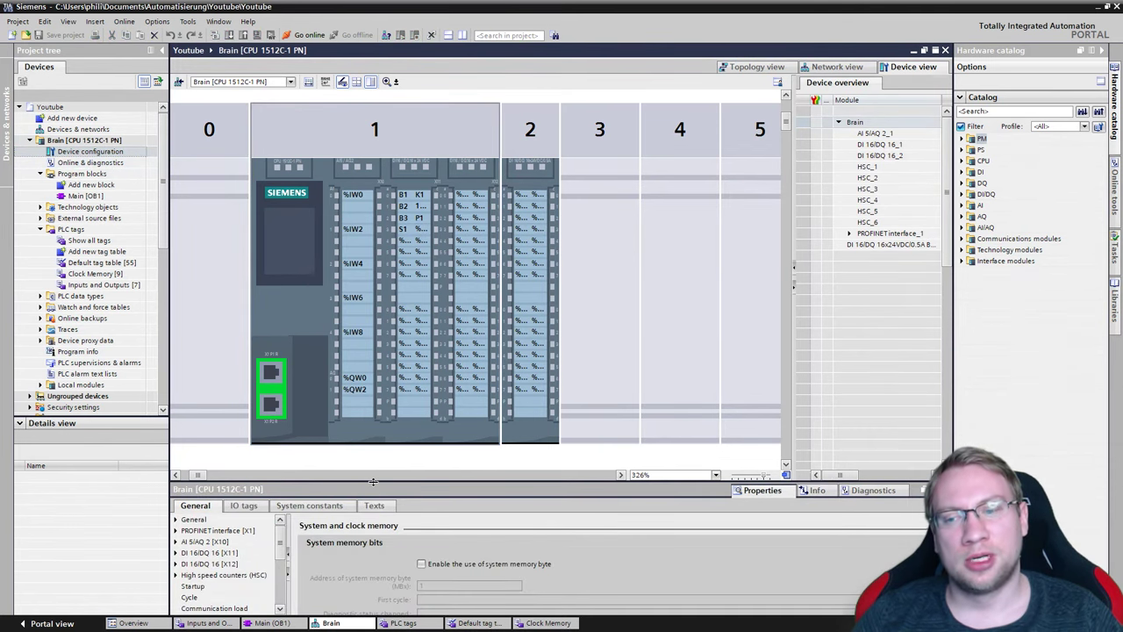
{"action": "left_click_drag", "start_coordinate": [373, 481], "coordinate": [377, 298]}
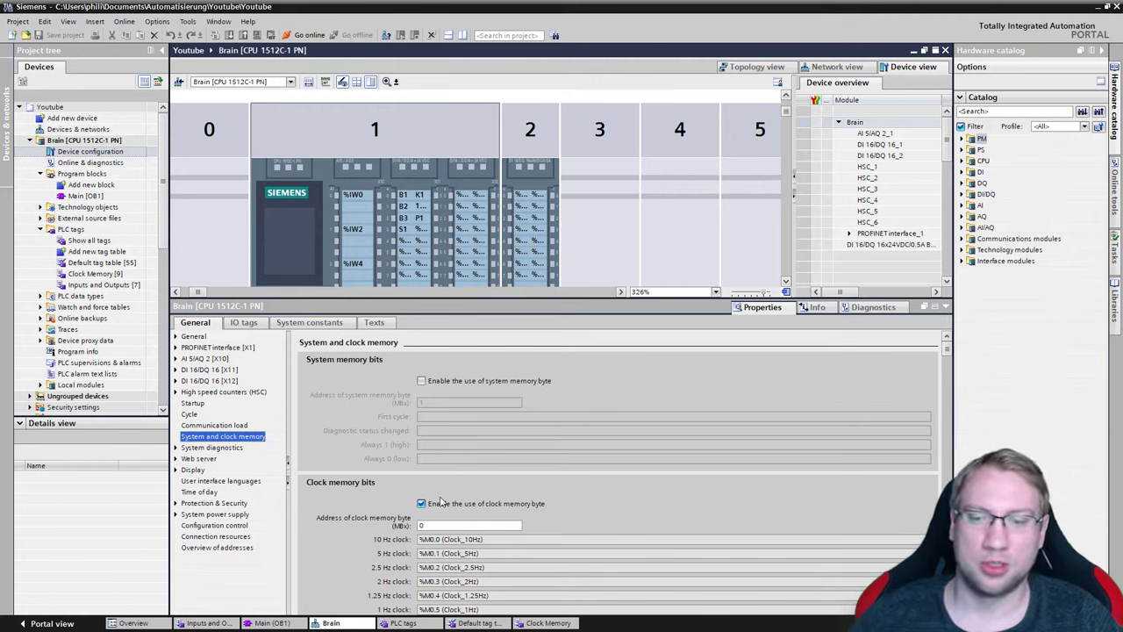
{"action": "left_click", "coordinate": [431, 525]}
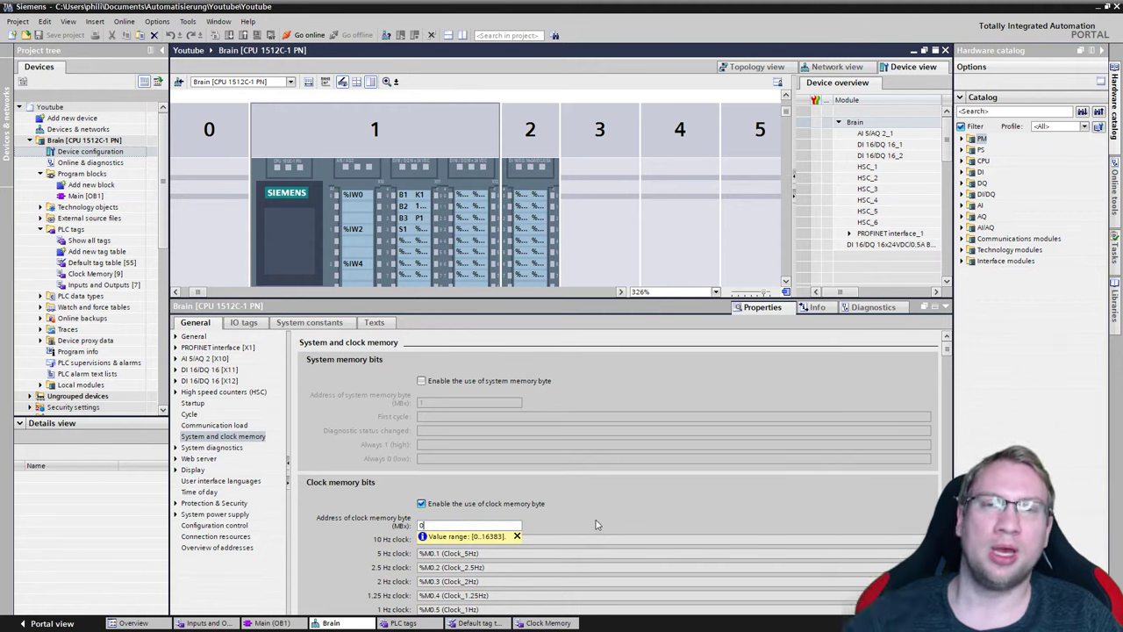
Step: Watch the Clock_Byte bits toggle in PLCSIM, then open the Clock Memory tag table
{"action": "key", "text": "alt+Tab"}
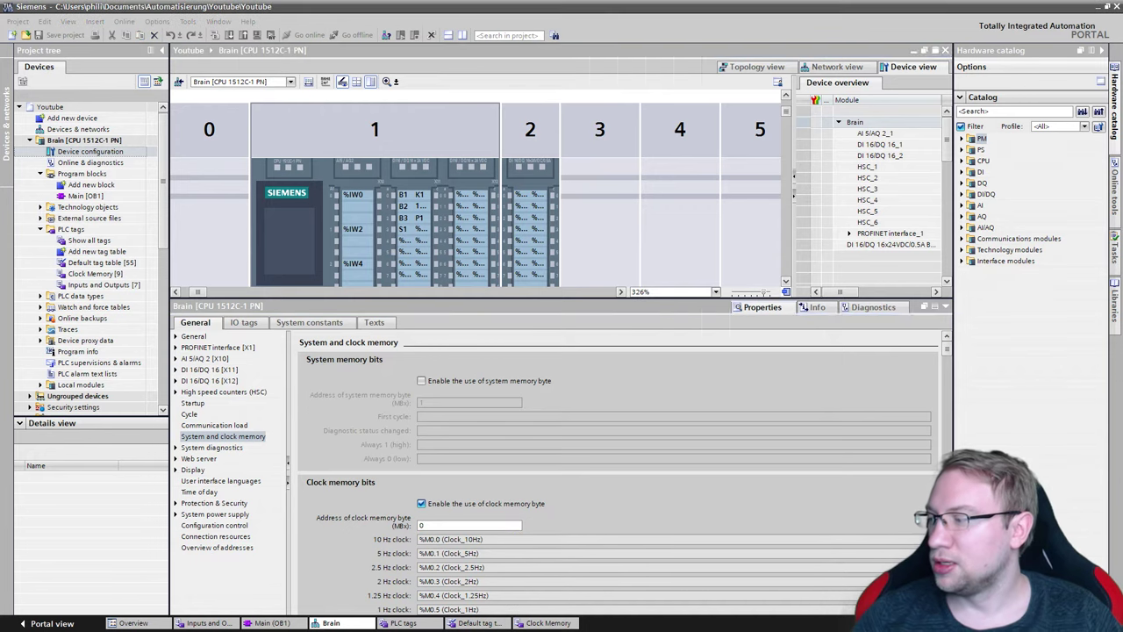
{"action": "left_click", "coordinate": [921, 160]}
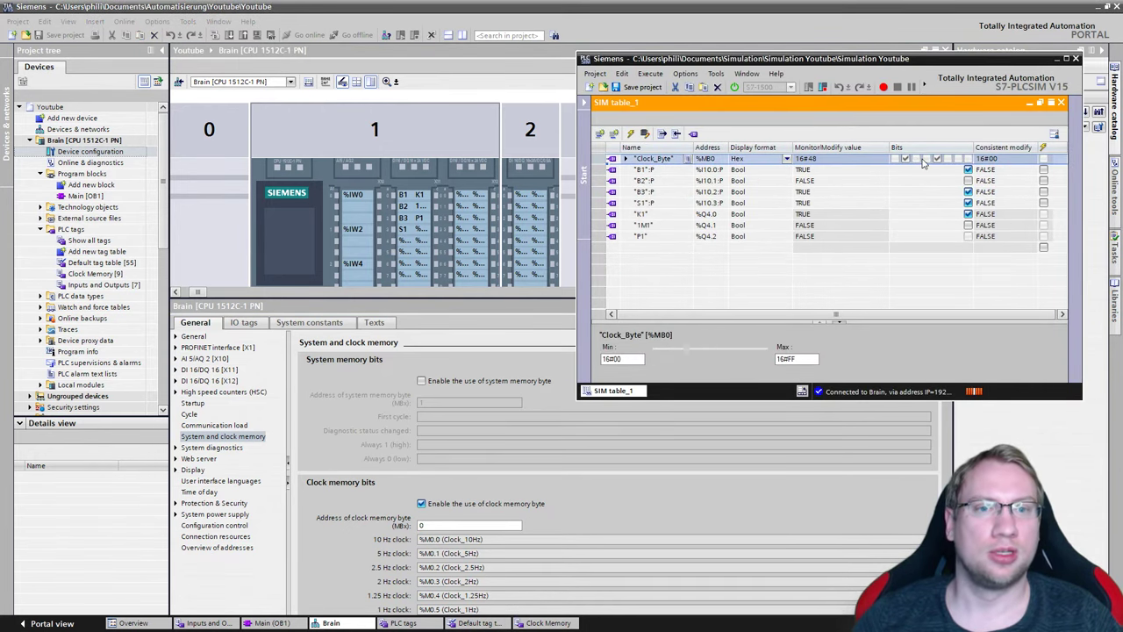
{"action": "left_click", "coordinate": [1057, 59]}
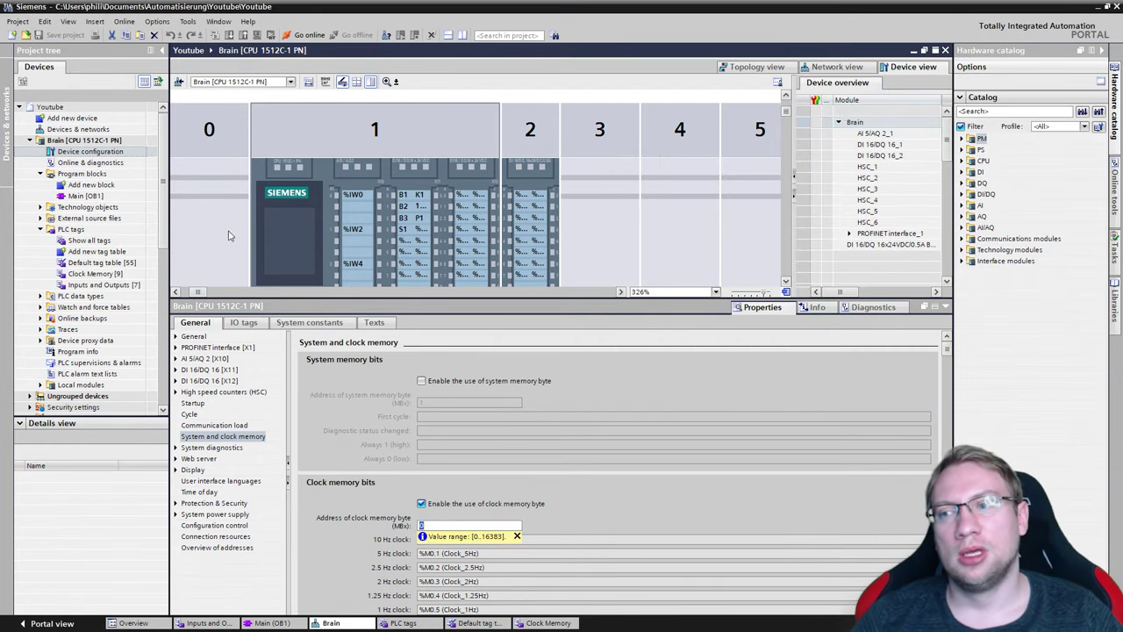
{"action": "double_click", "coordinate": [123, 273]}
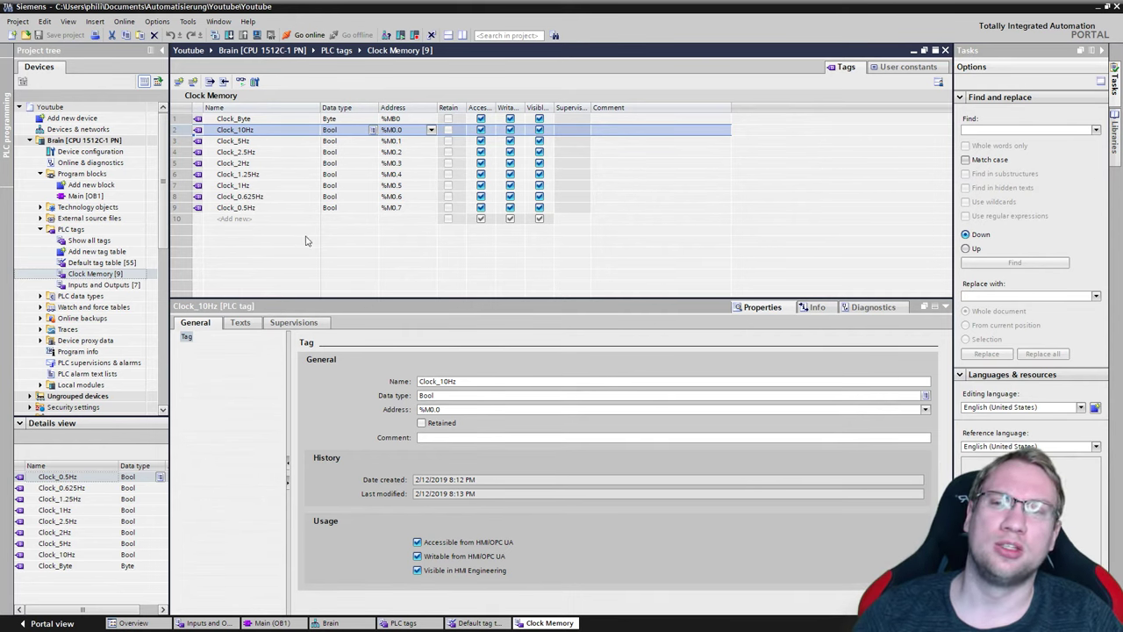
{"action": "left_click", "coordinate": [264, 220]}
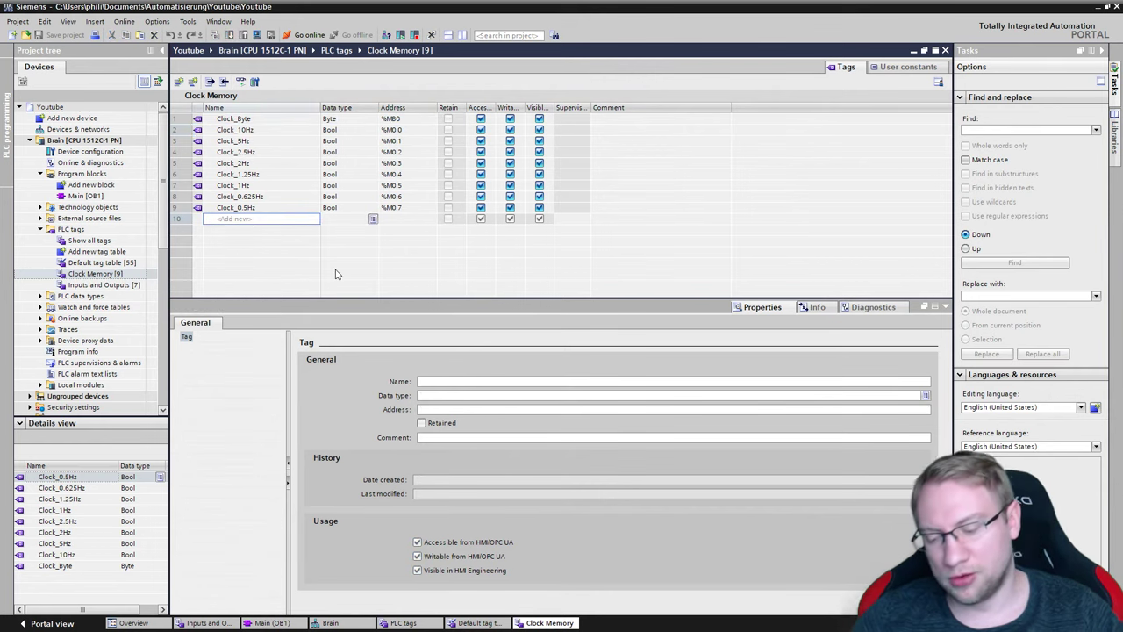
{"action": "type", "text": "lhz"}
{"action": "key", "text": "Tab"}
{"action": "key", "text": "Tab"}
{"action": "type", "text": "M0.5"}
{"action": "key", "text": "Return"}
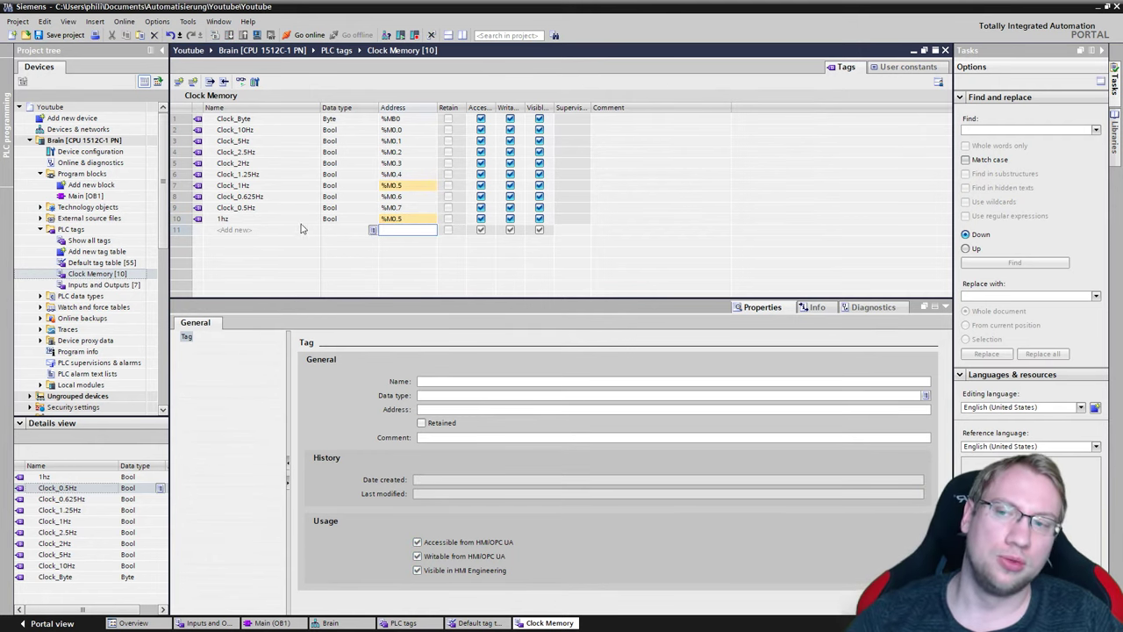
{"action": "left_click", "coordinate": [177, 220]}
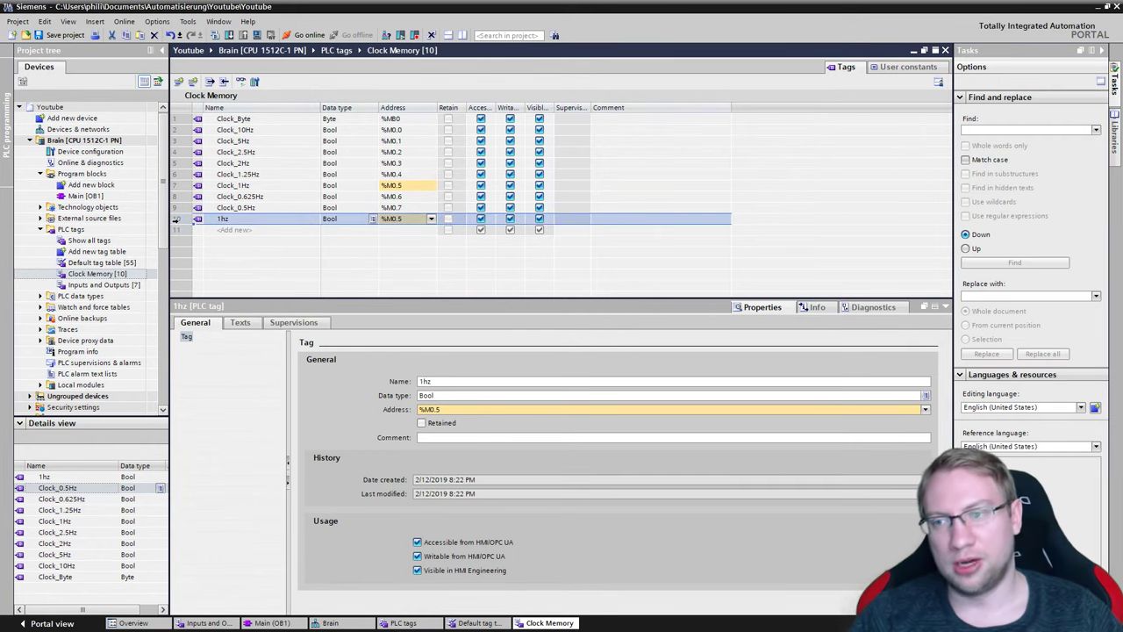
{"action": "key", "text": "Delete"}
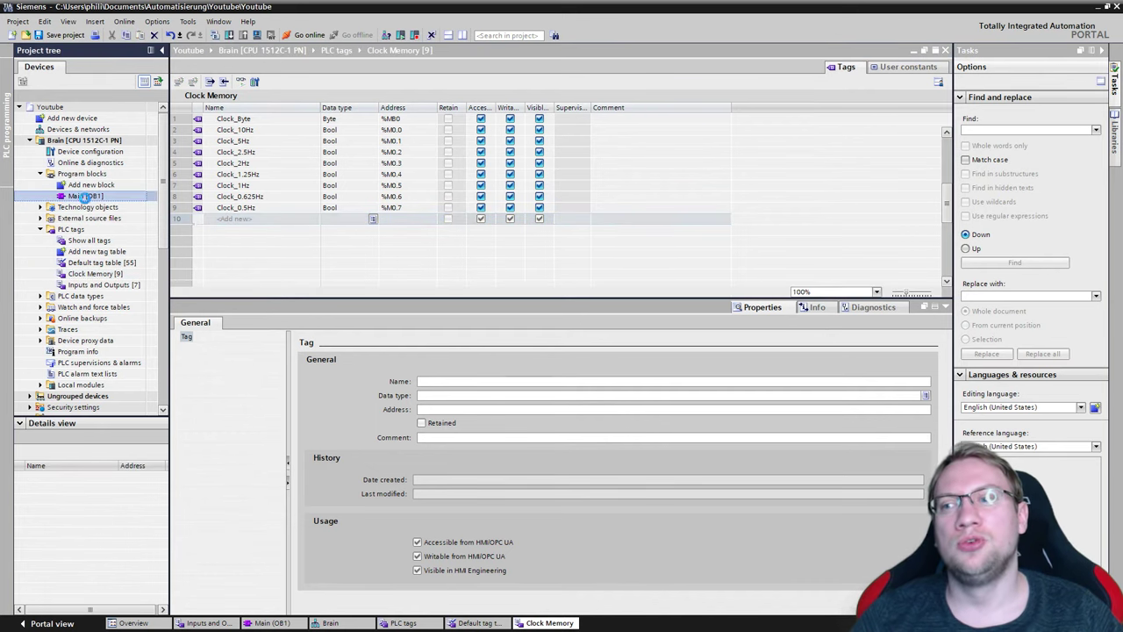
Step: In Main [OB1], set Network 3's lower branch contact to %M0.5 Clock_1Hz
{"action": "double_click", "coordinate": [85, 196]}
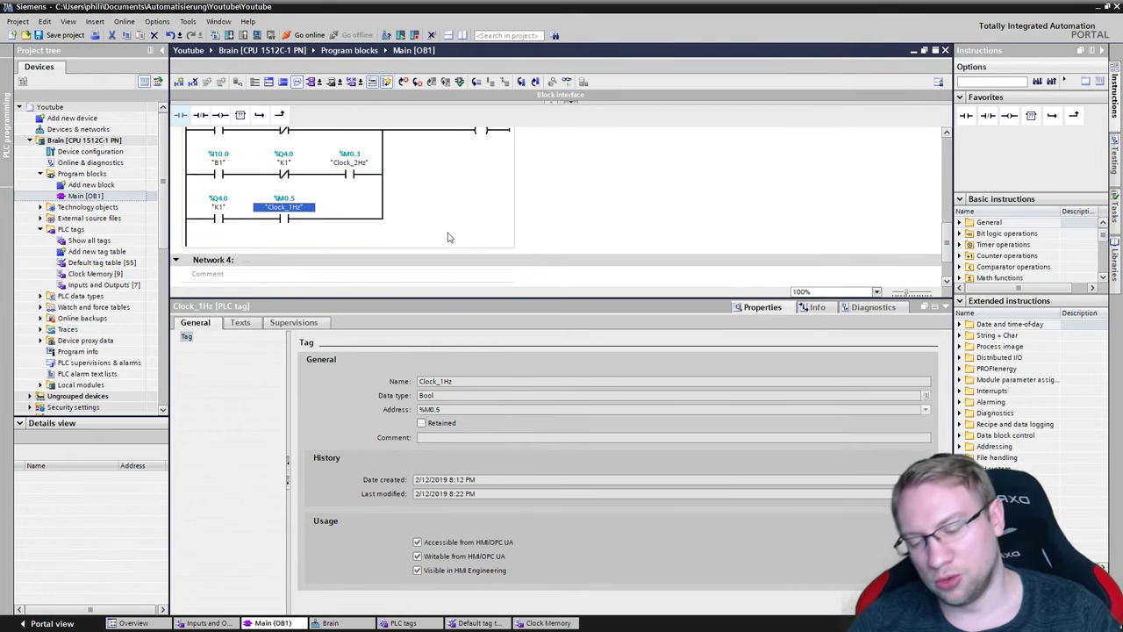
{"action": "type", "text": "m0.5"}
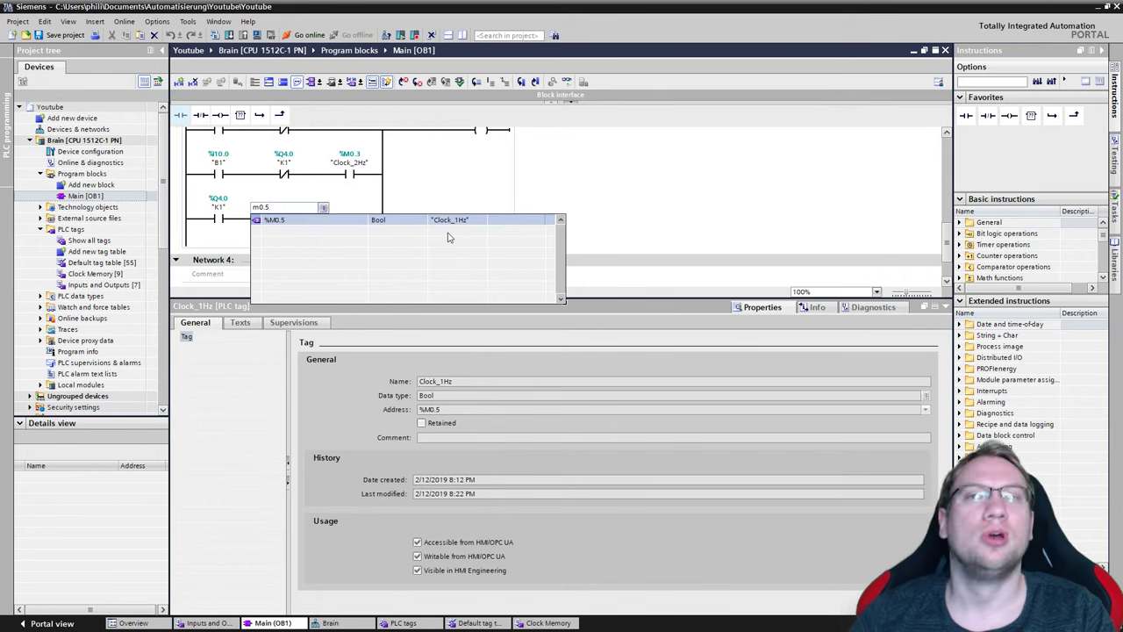
{"action": "key", "text": "Return"}
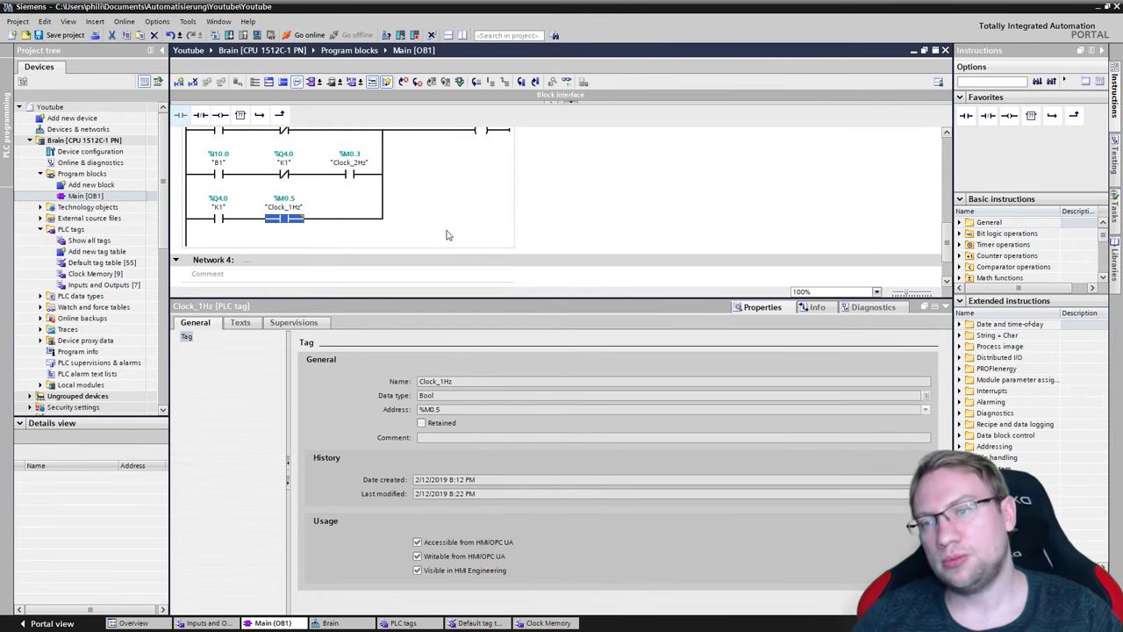
Step: Enlarge the ladder editor to show Network 4 and save the project
{"action": "scroll", "coordinate": [434, 258], "scroll_direction": "up", "scroll_amount": 2}
{"action": "left_click_drag", "start_coordinate": [408, 298], "coordinate": [414, 449]}
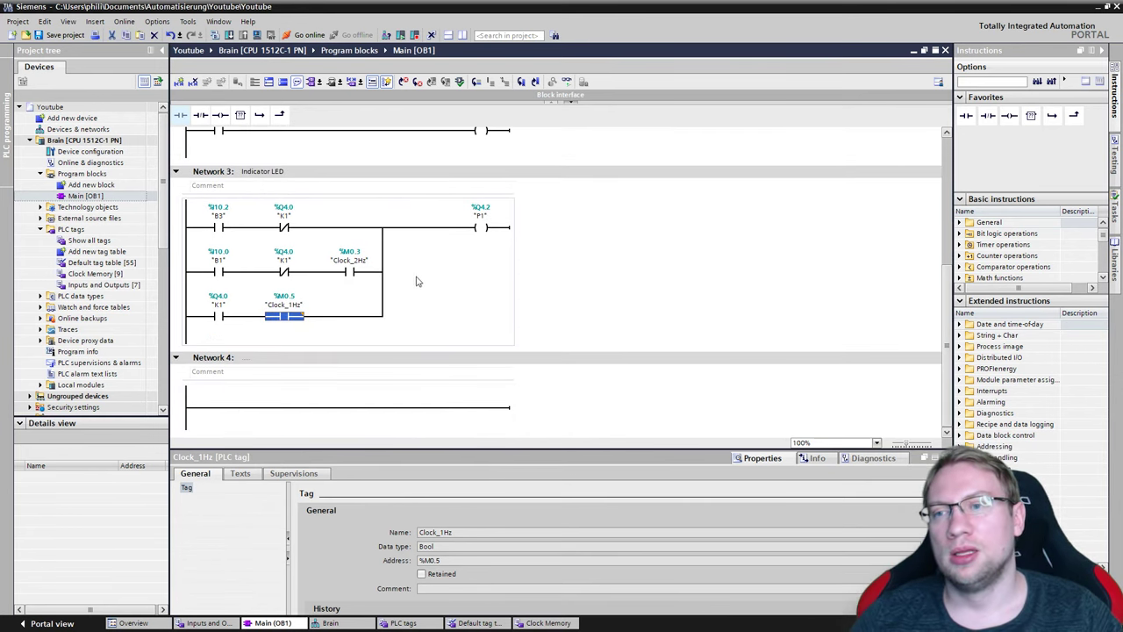
{"action": "left_click", "coordinate": [283, 307]}
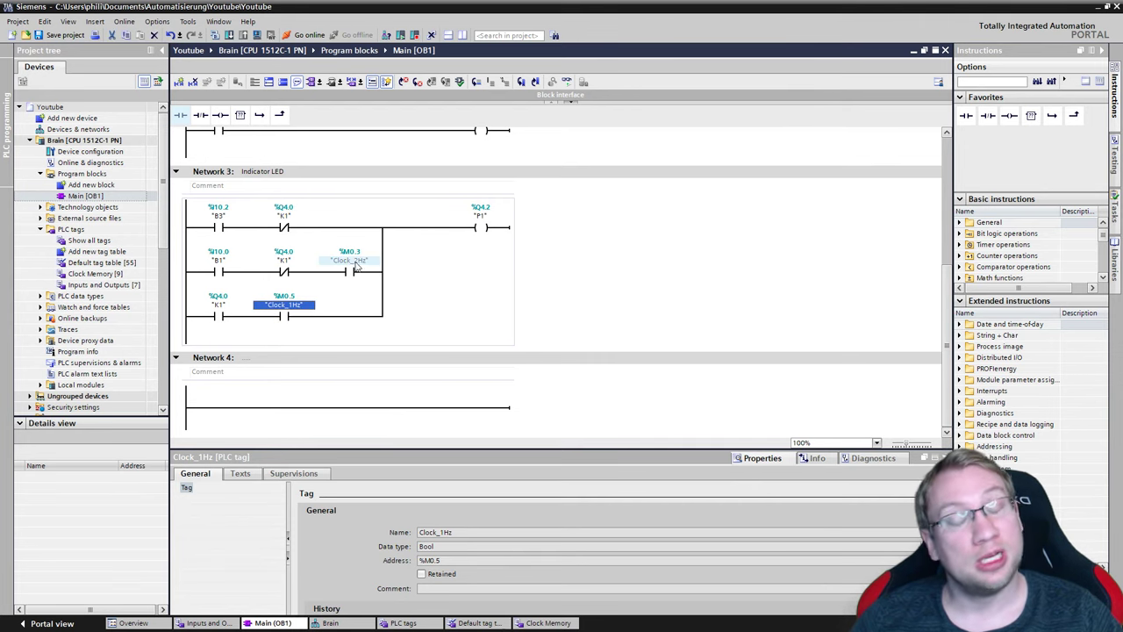
{"action": "key", "text": "ctrl+s"}
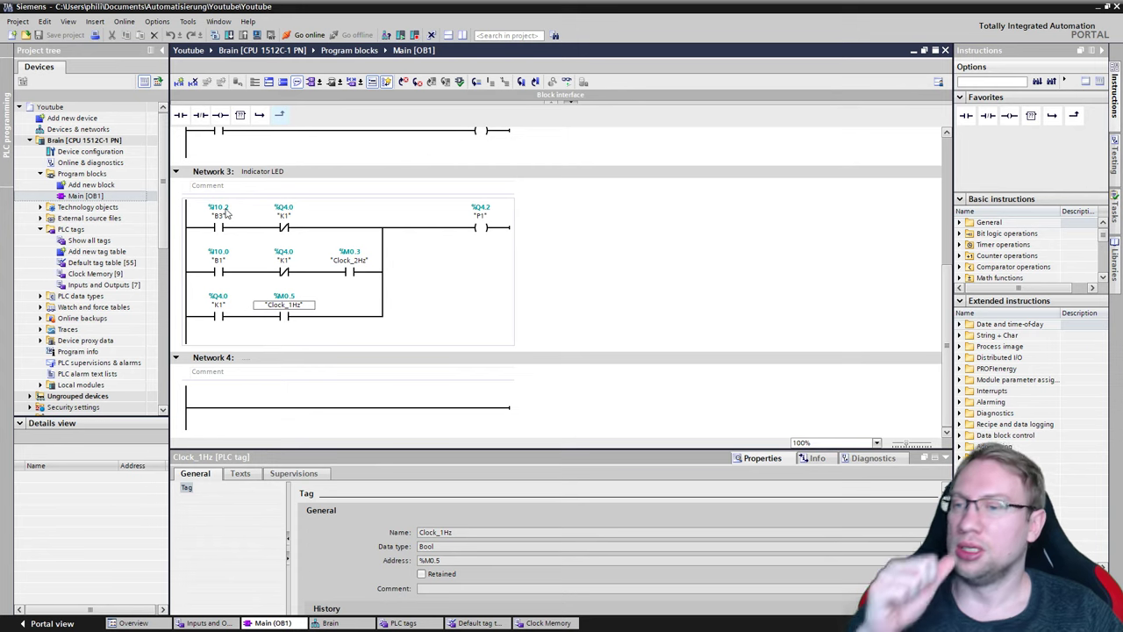
{"action": "left_click", "coordinate": [540, 332]}
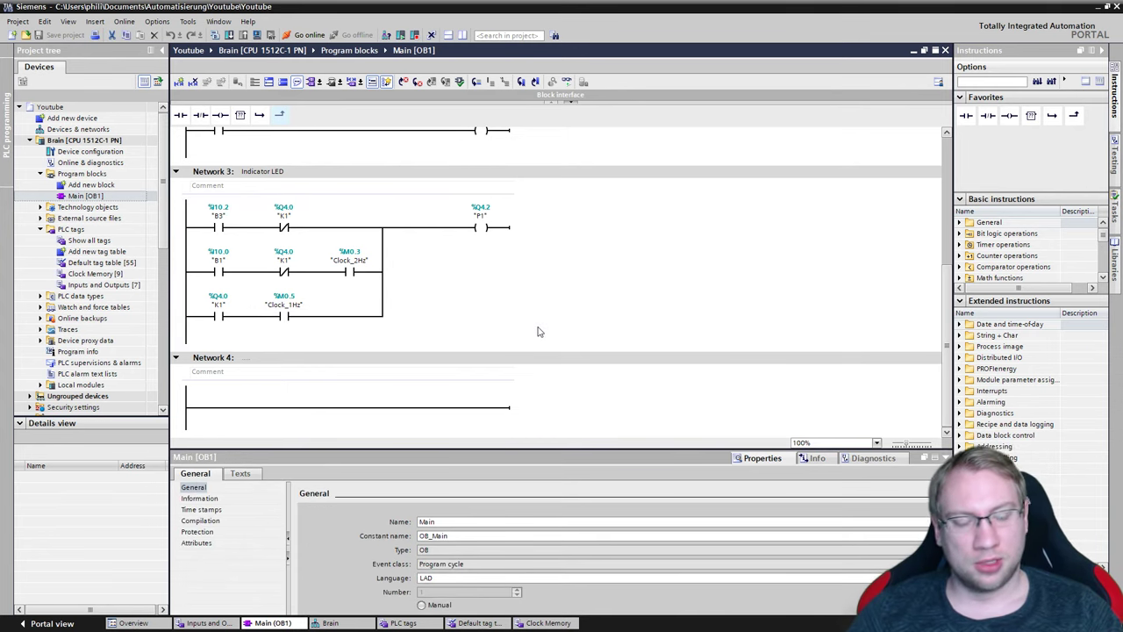